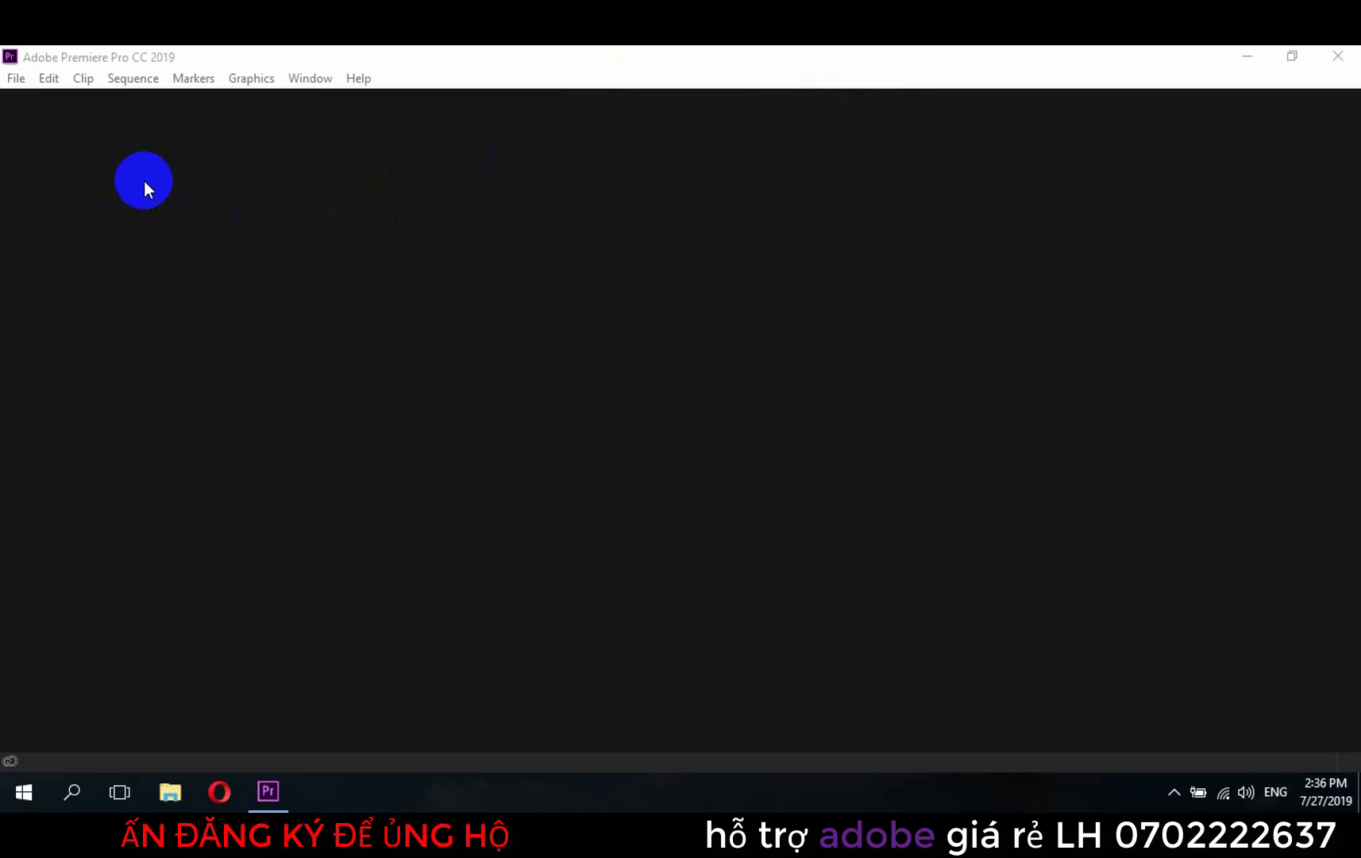
Minimize Premiere and restore it from the taskbar
click(16, 78)
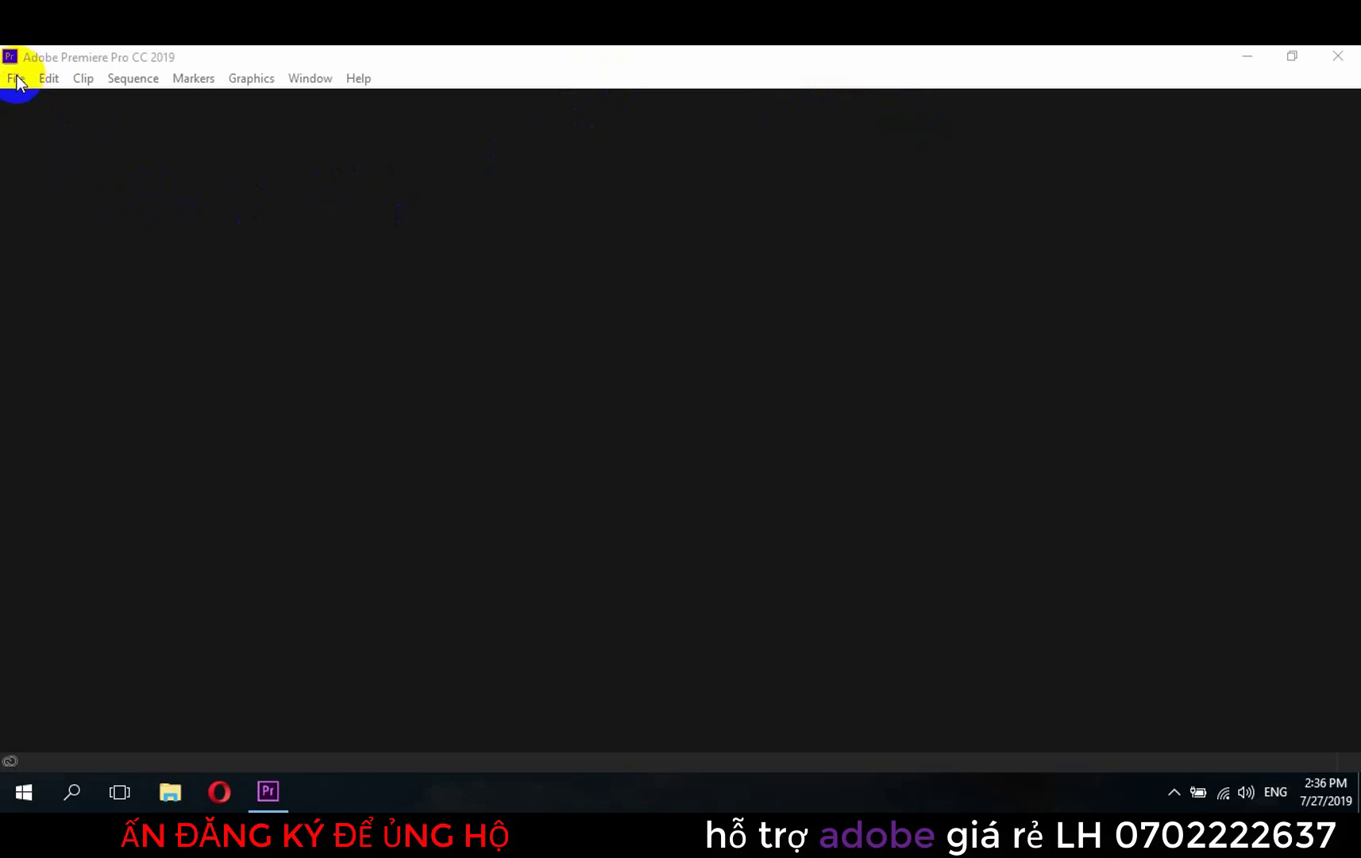
click(1249, 56)
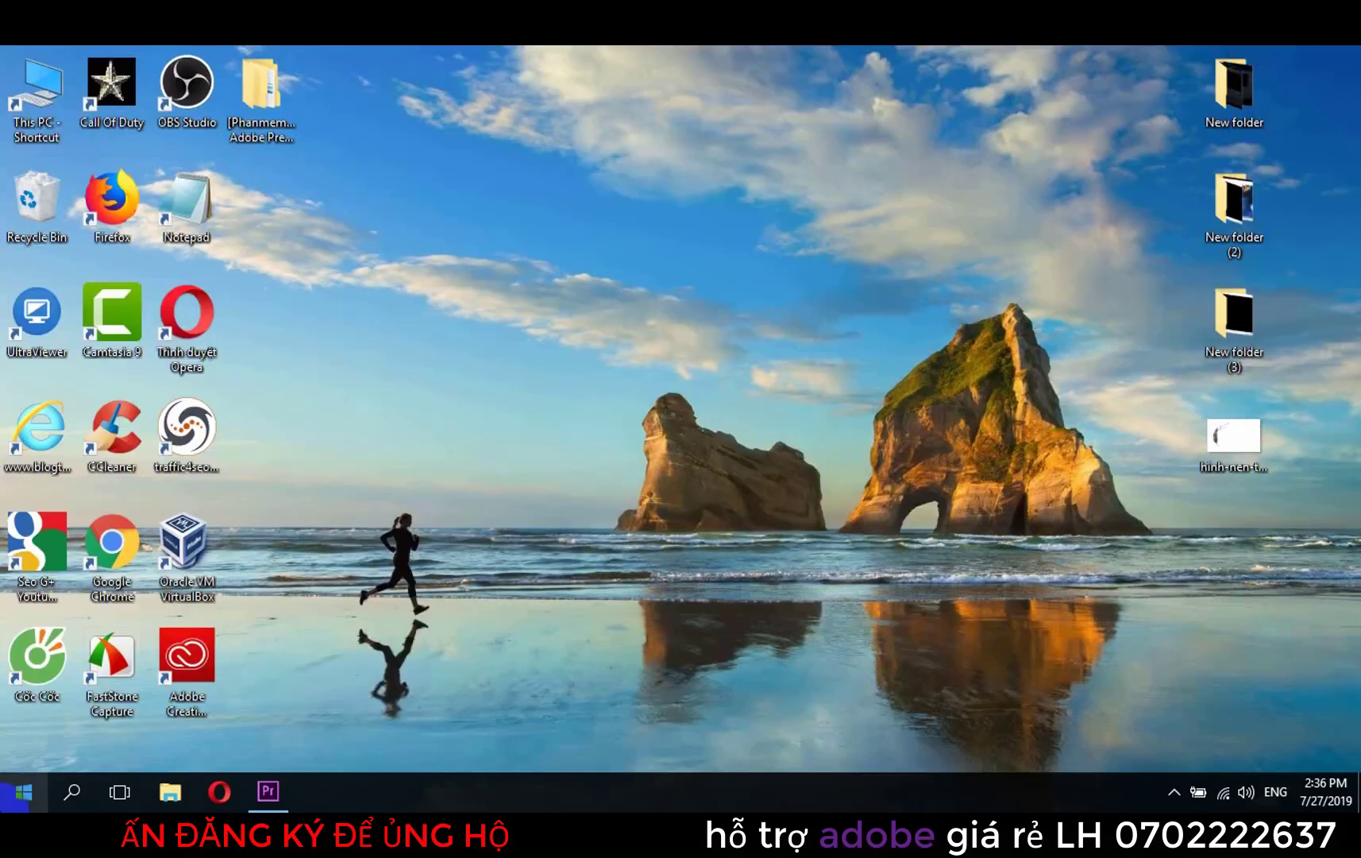
click(16, 792)
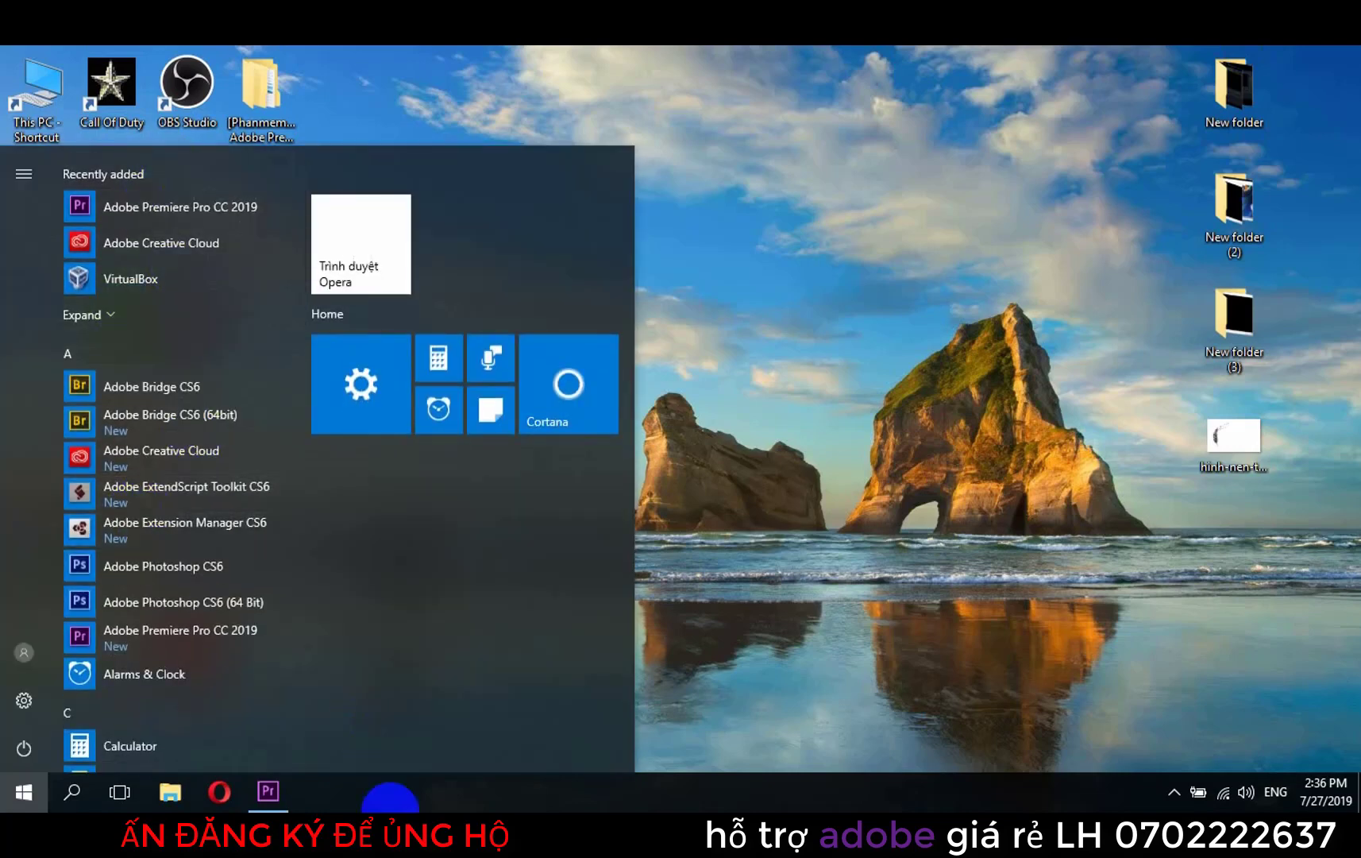
click(268, 790)
Bring up the File menu with its New submenu ready for a new project
click(16, 79)
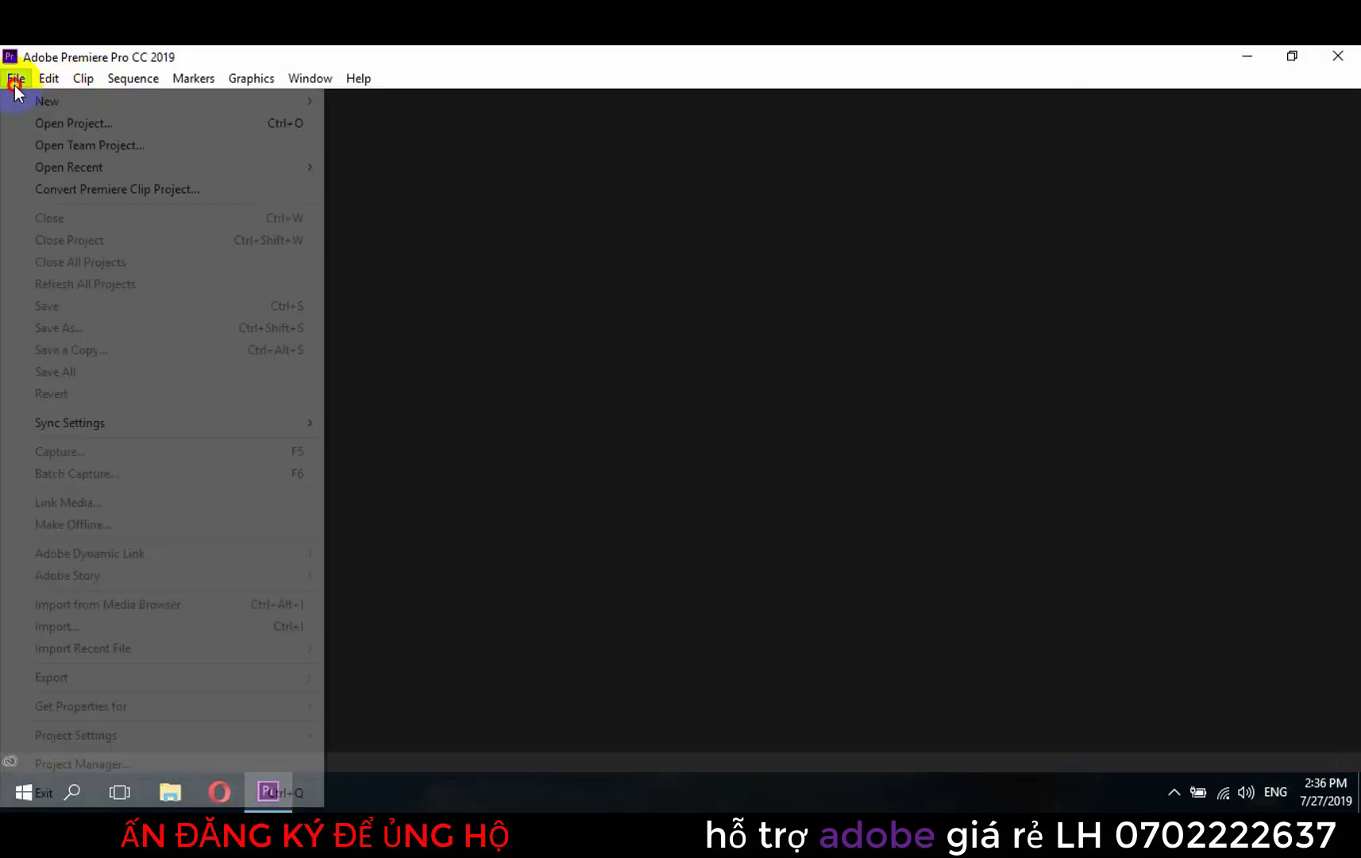
mouse_move(79, 108)
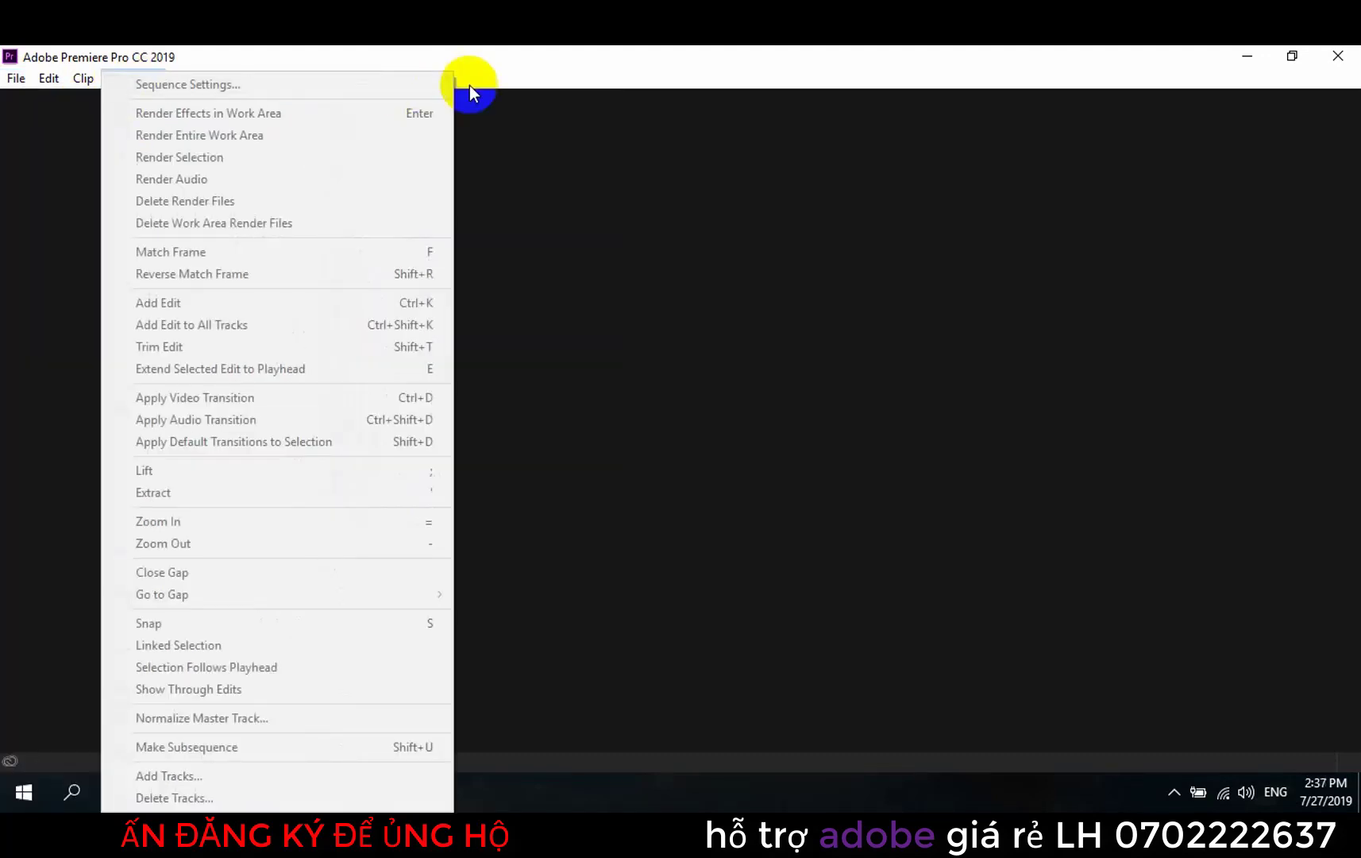
click(30, 80)
click(32, 77)
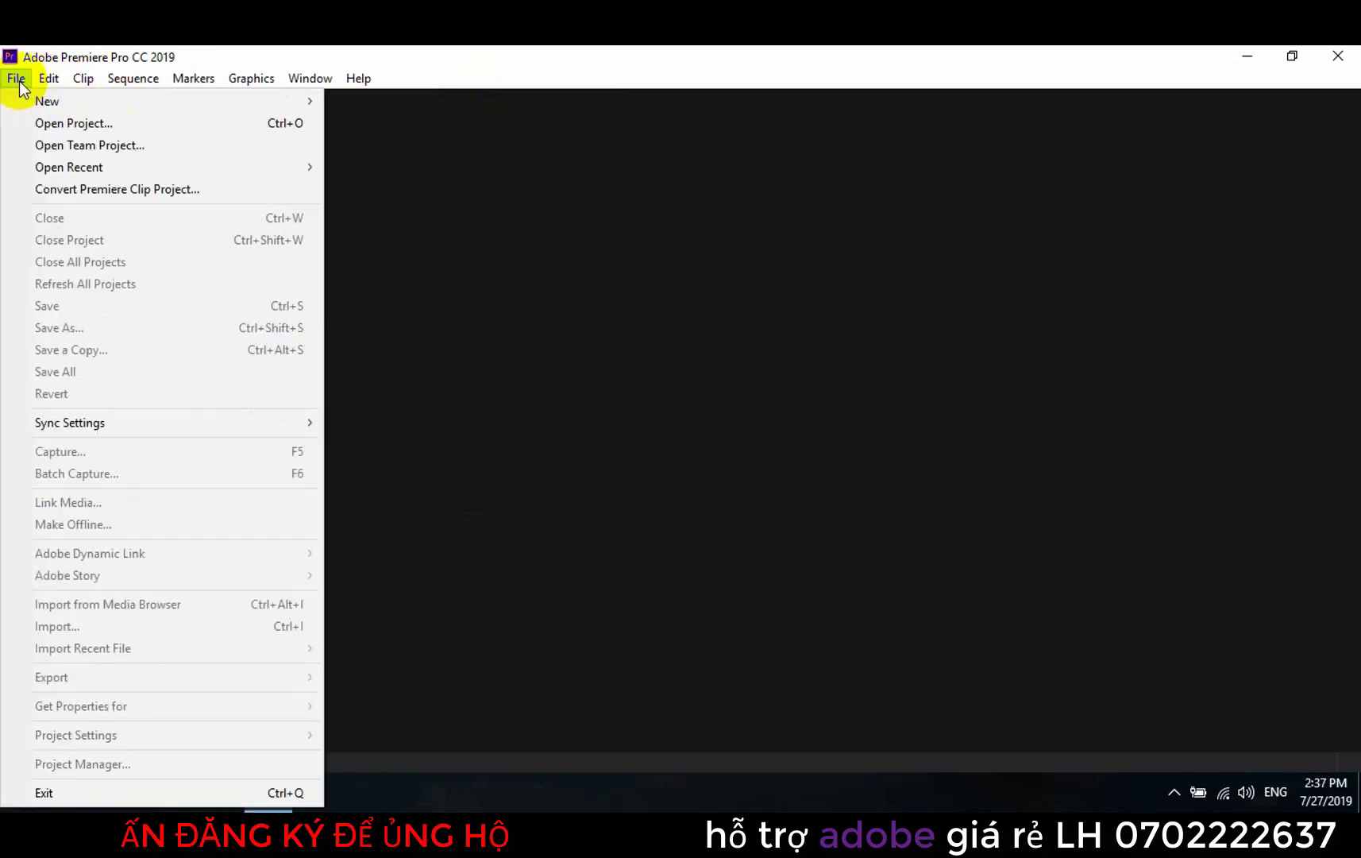
Create a new project named 'cắt ghép video' through File > New > Project
mouse_move(301, 100)
click(386, 101)
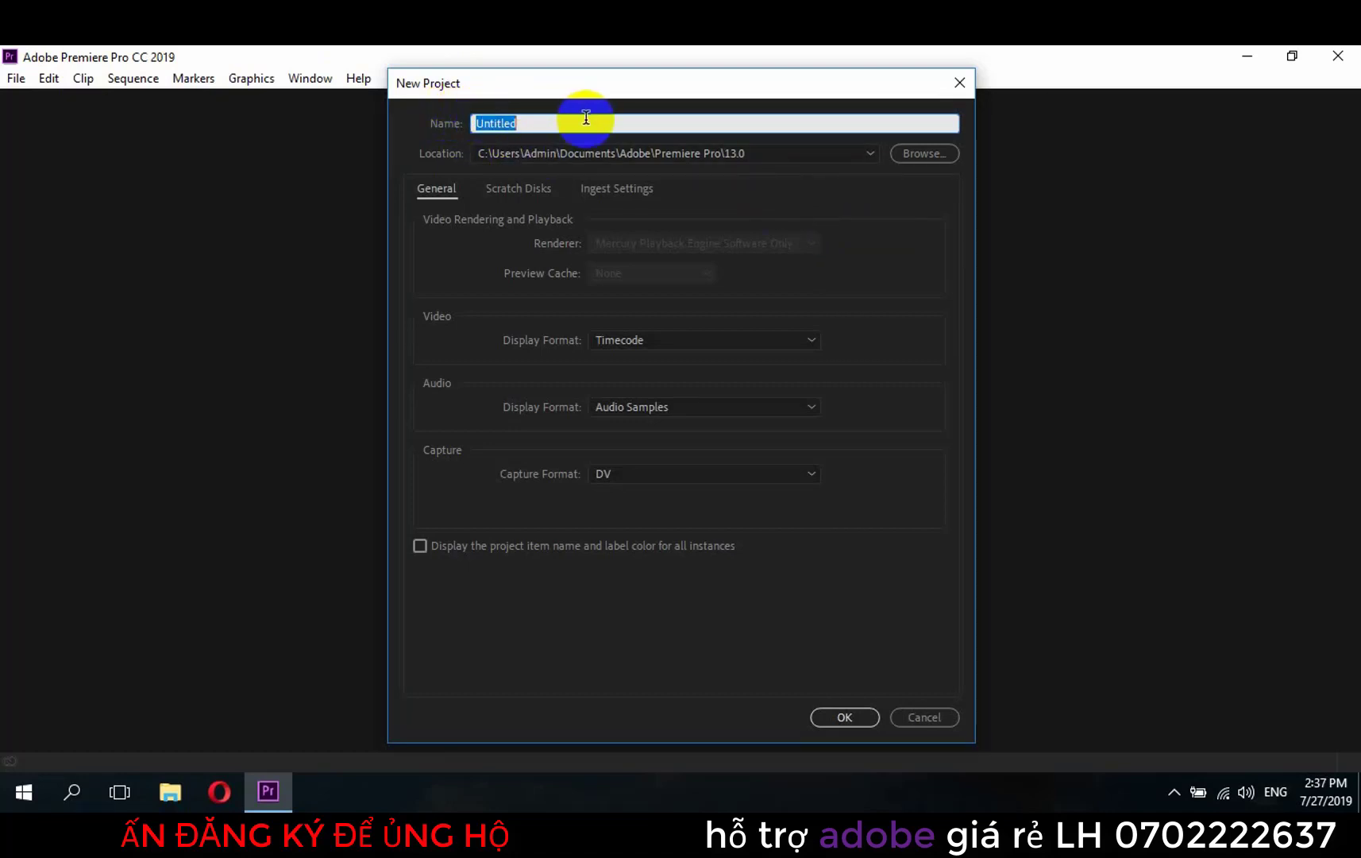
key(BackSpace)
text(cât g)
text(héo)
key(BackSpace)
text(p video)
click(855, 719)
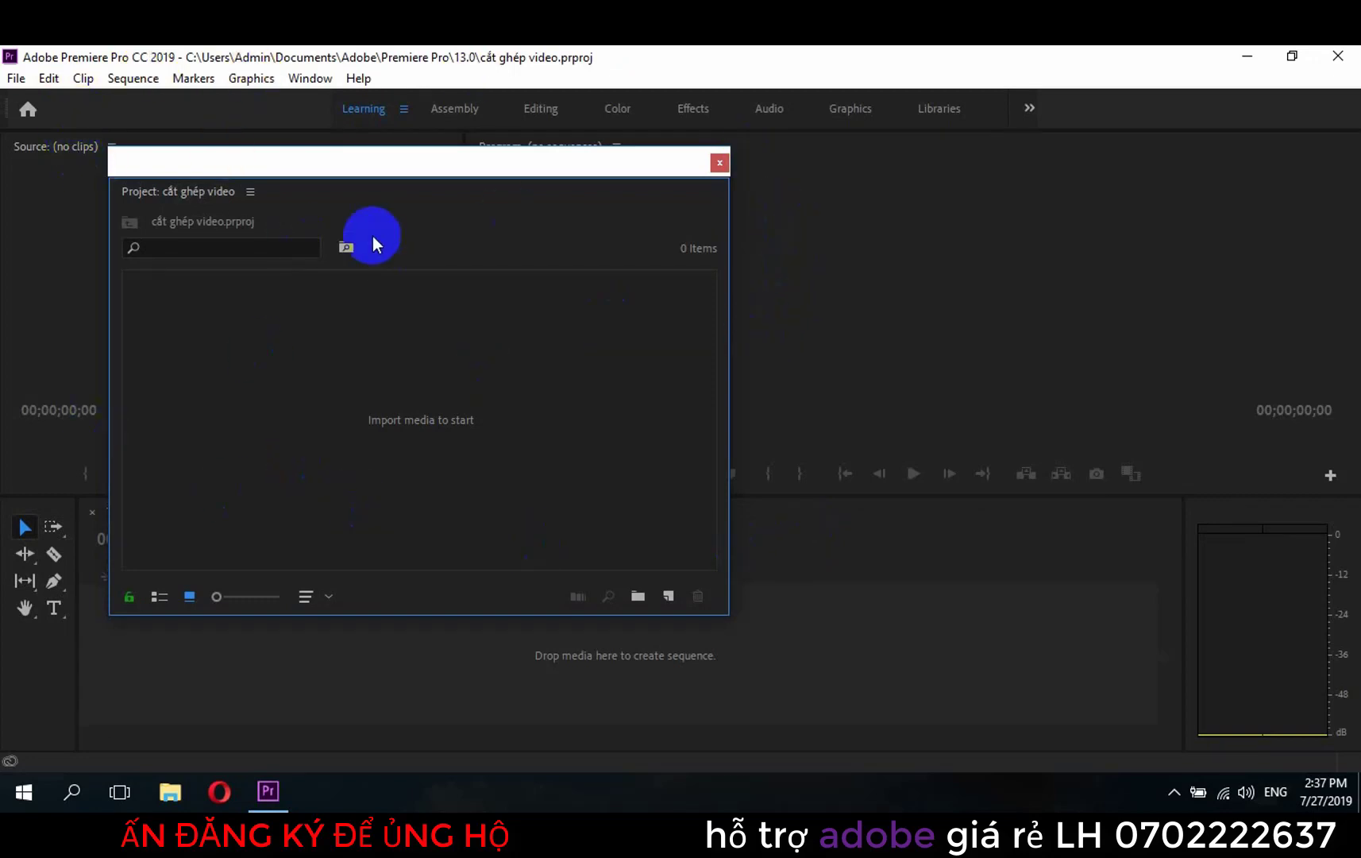
Close the floating Project window and use the docked Project panel beside the Timeline
click(719, 163)
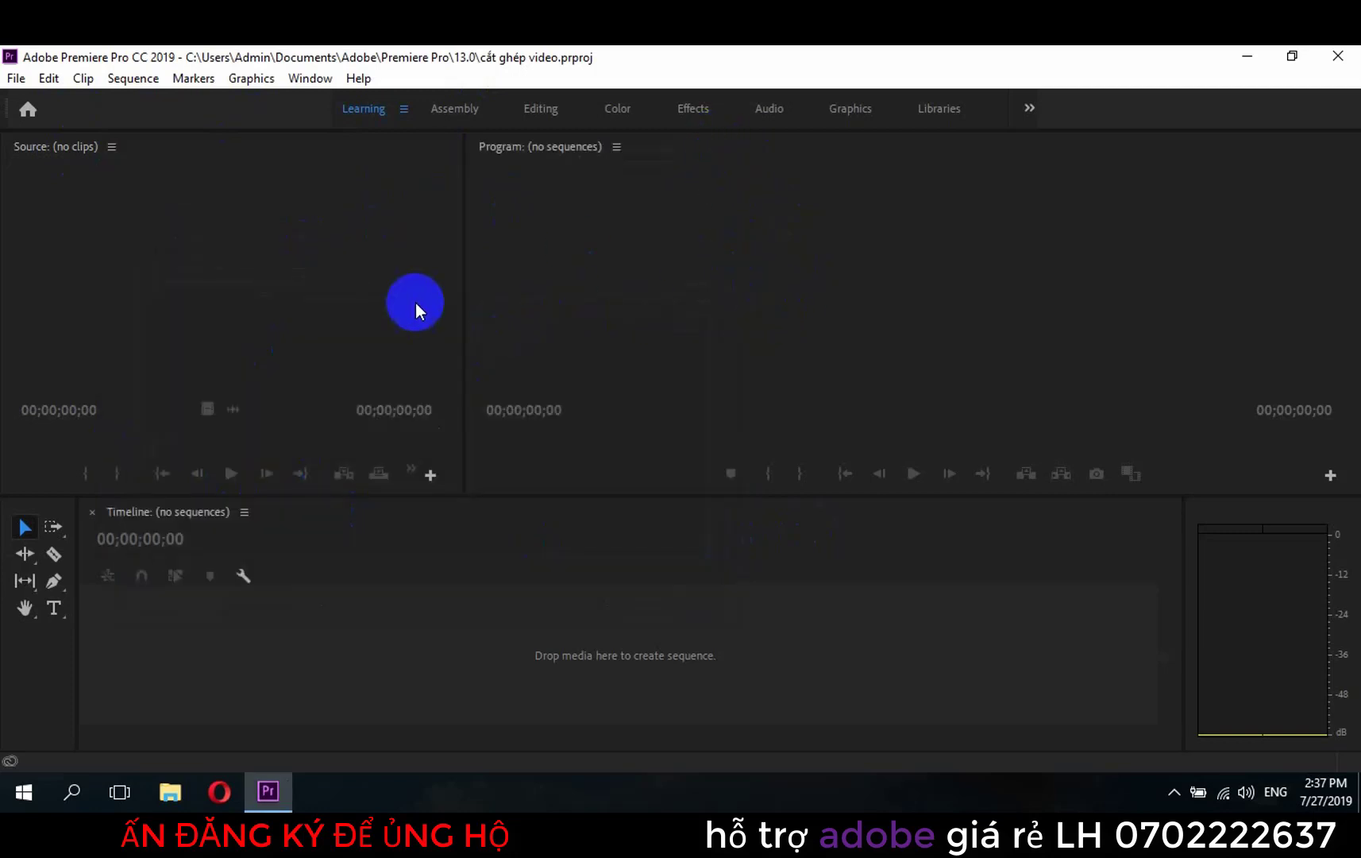
click(370, 277)
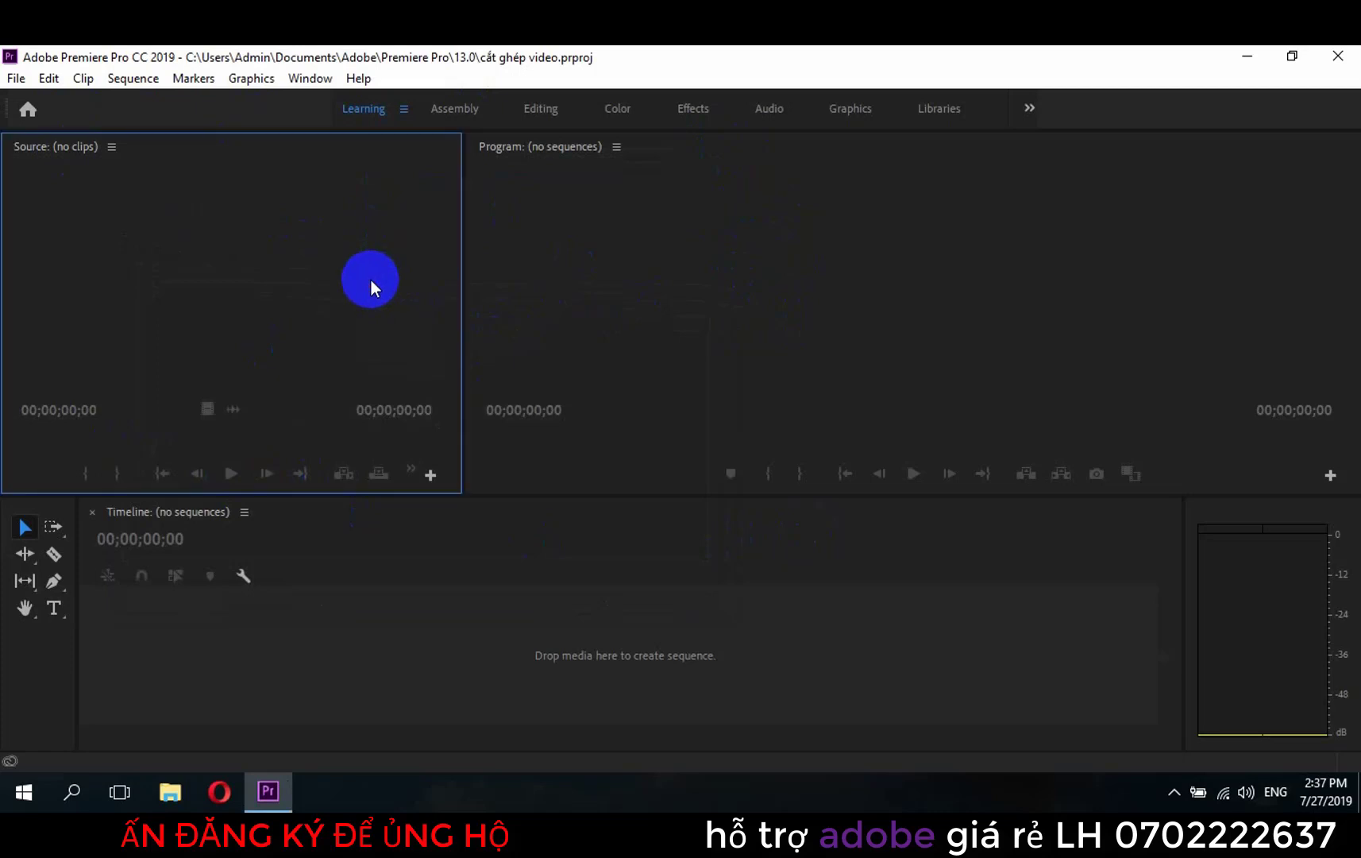
click(452, 674)
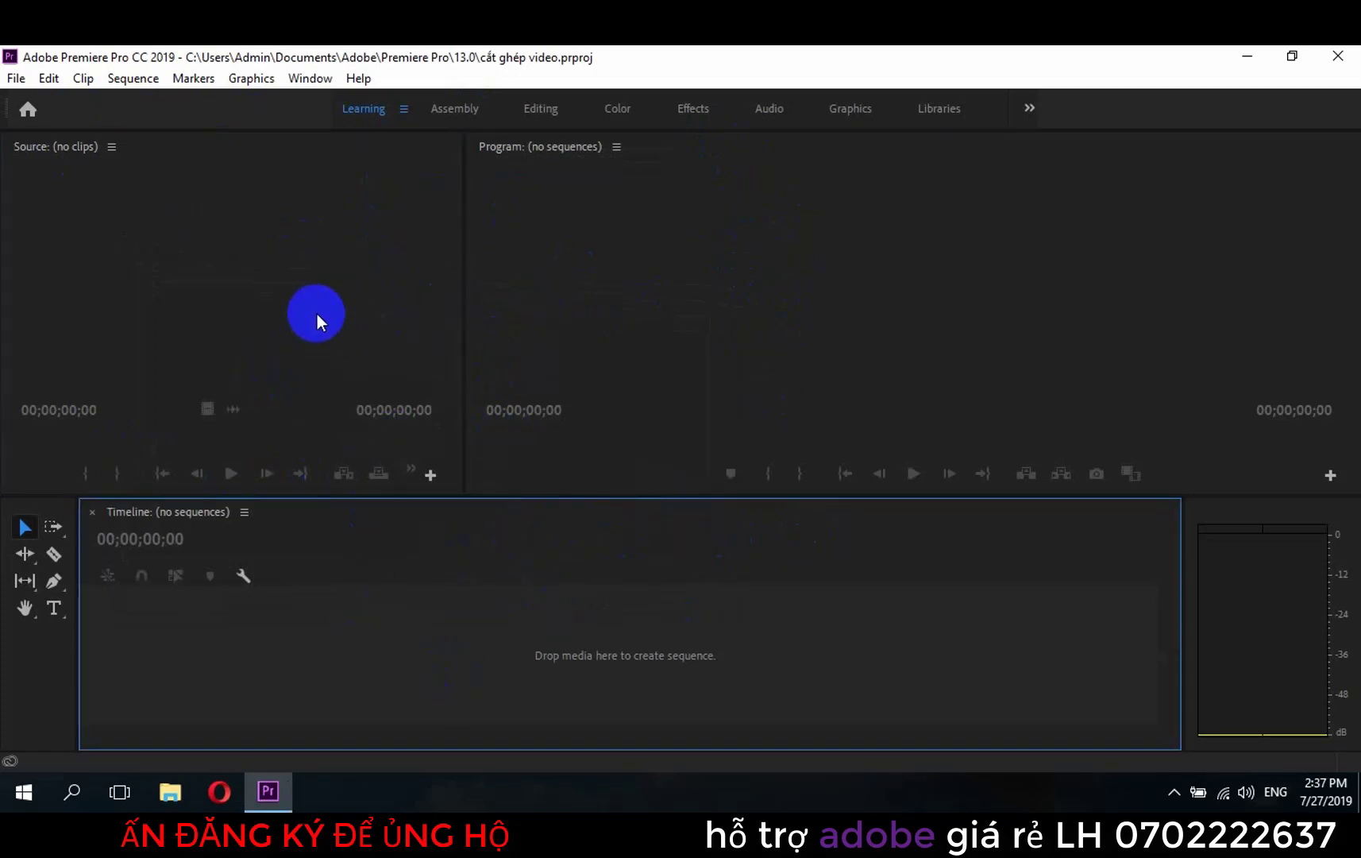
click(1174, 791)
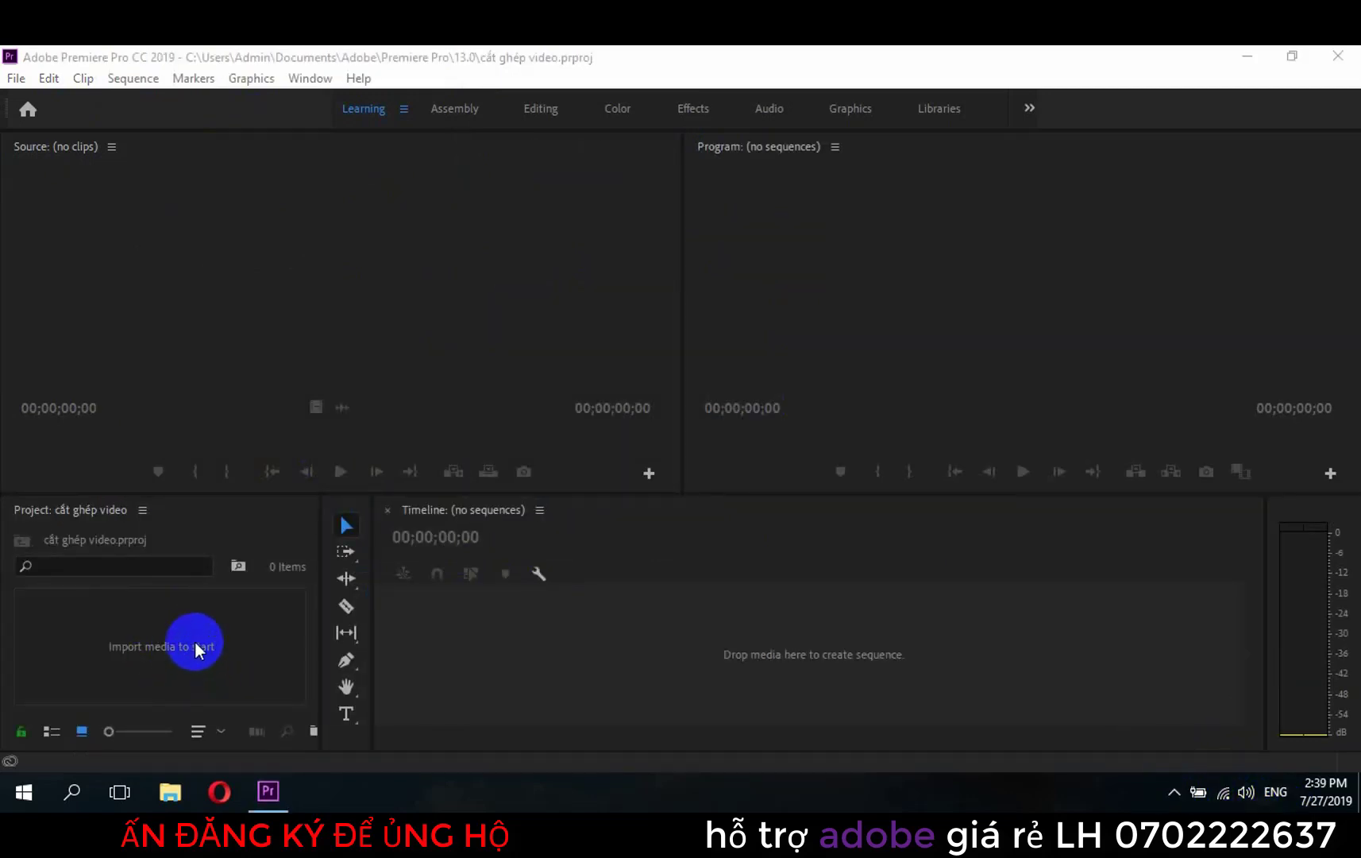
click(185, 639)
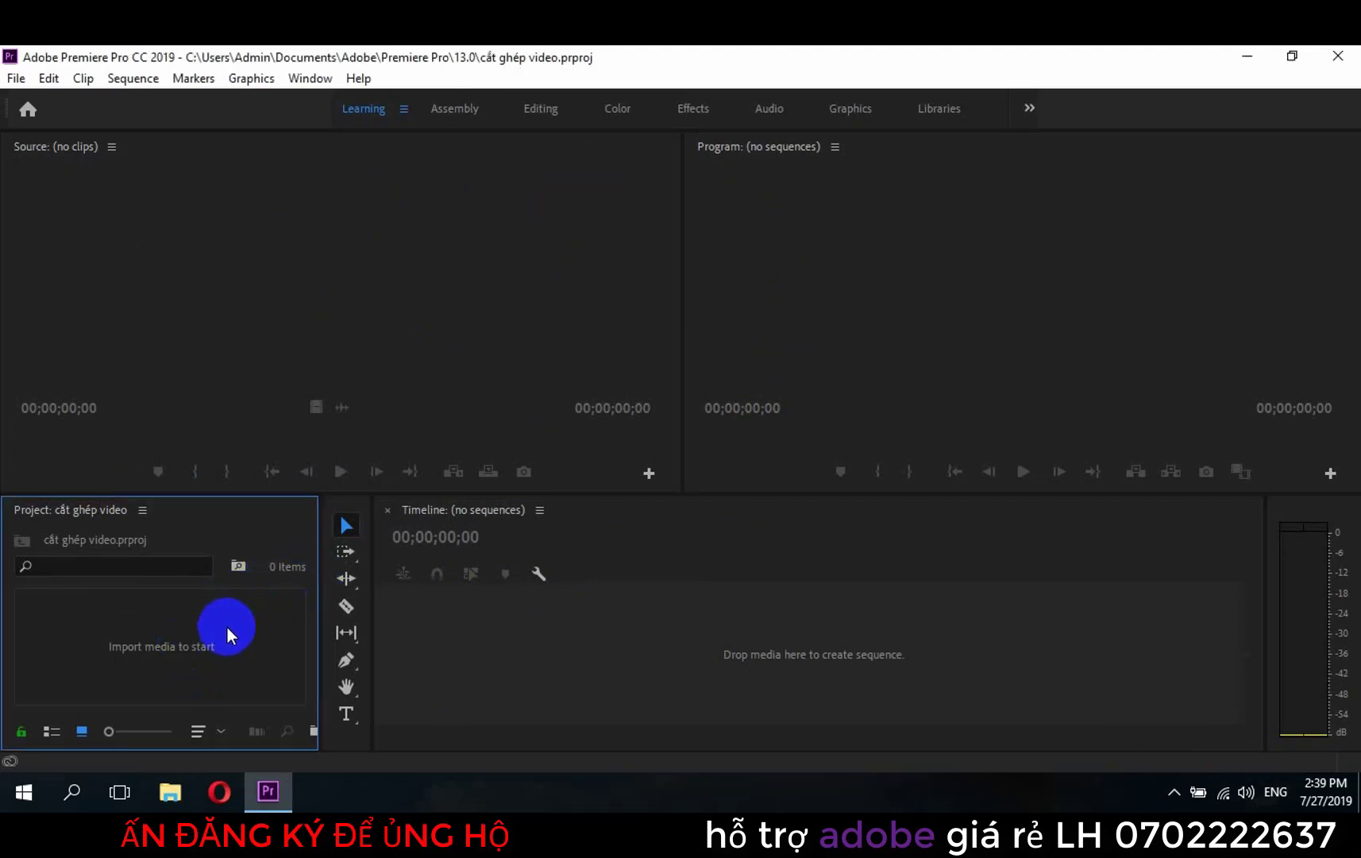
Import 'cách cài mật khẩu win 7.wmv' and 'cách thoát chế độ safe mode.wmv' from Documents
double_click(206, 628)
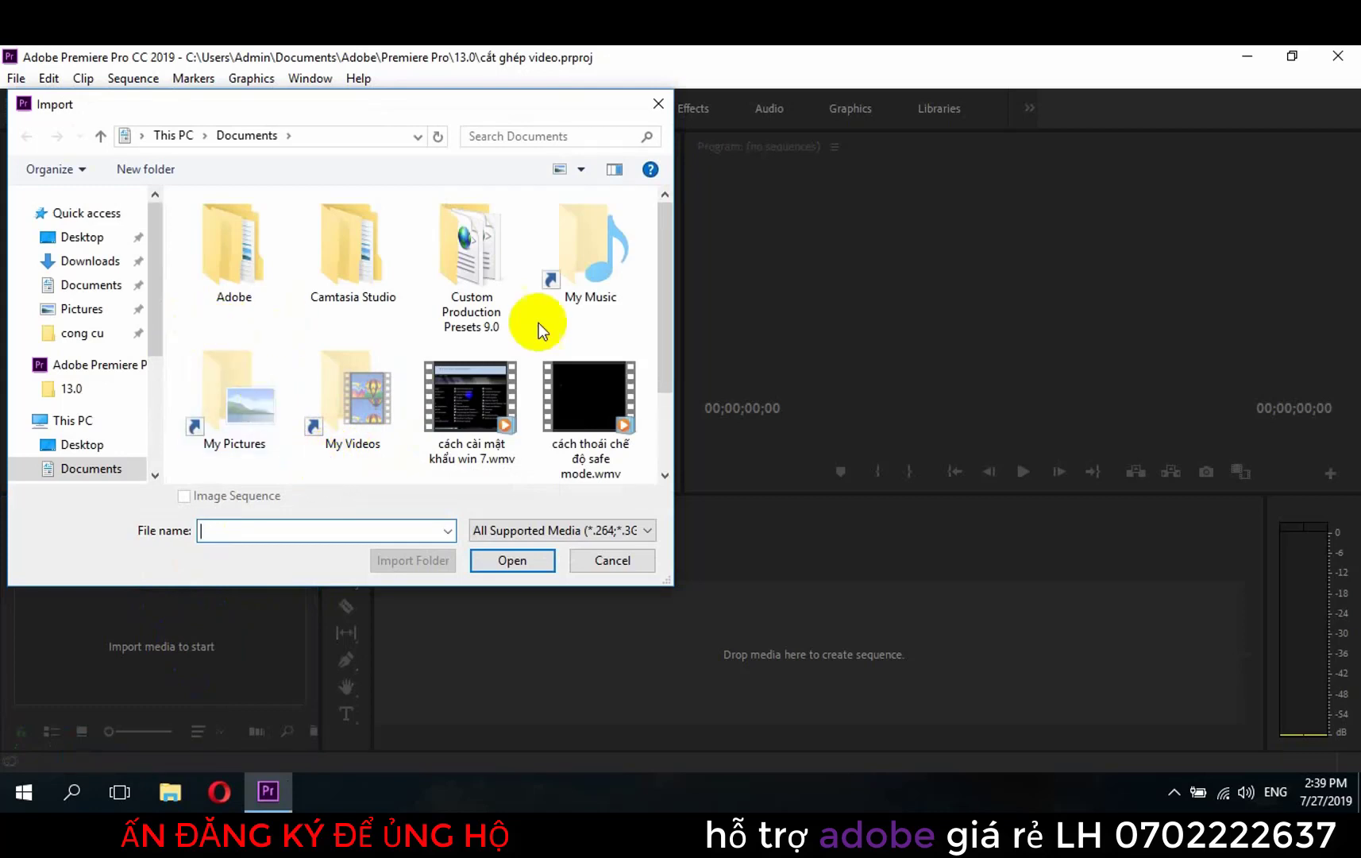
scroll(664, 382, down, 1)
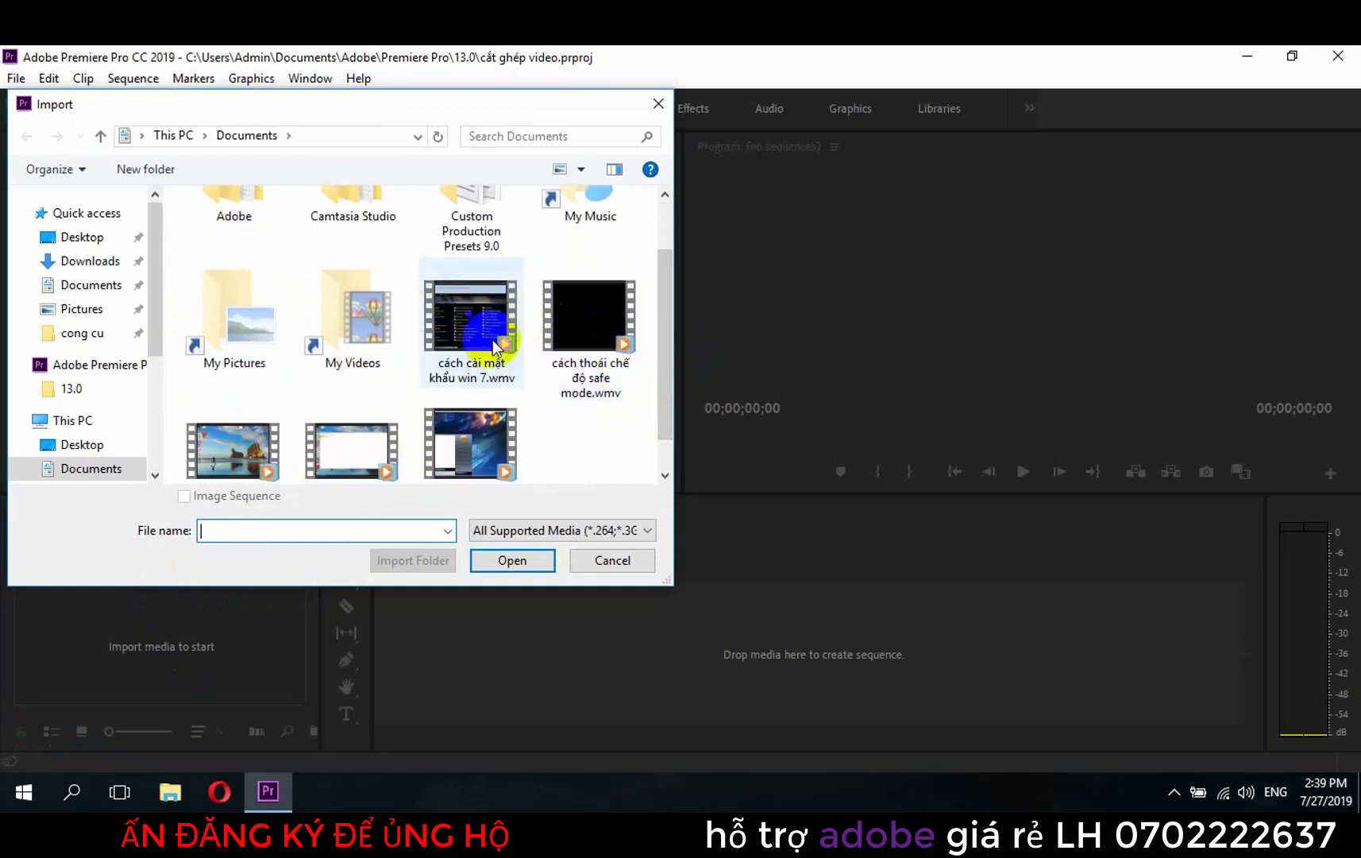
click(557, 330)
click(576, 342)
ctrl+click(449, 349)
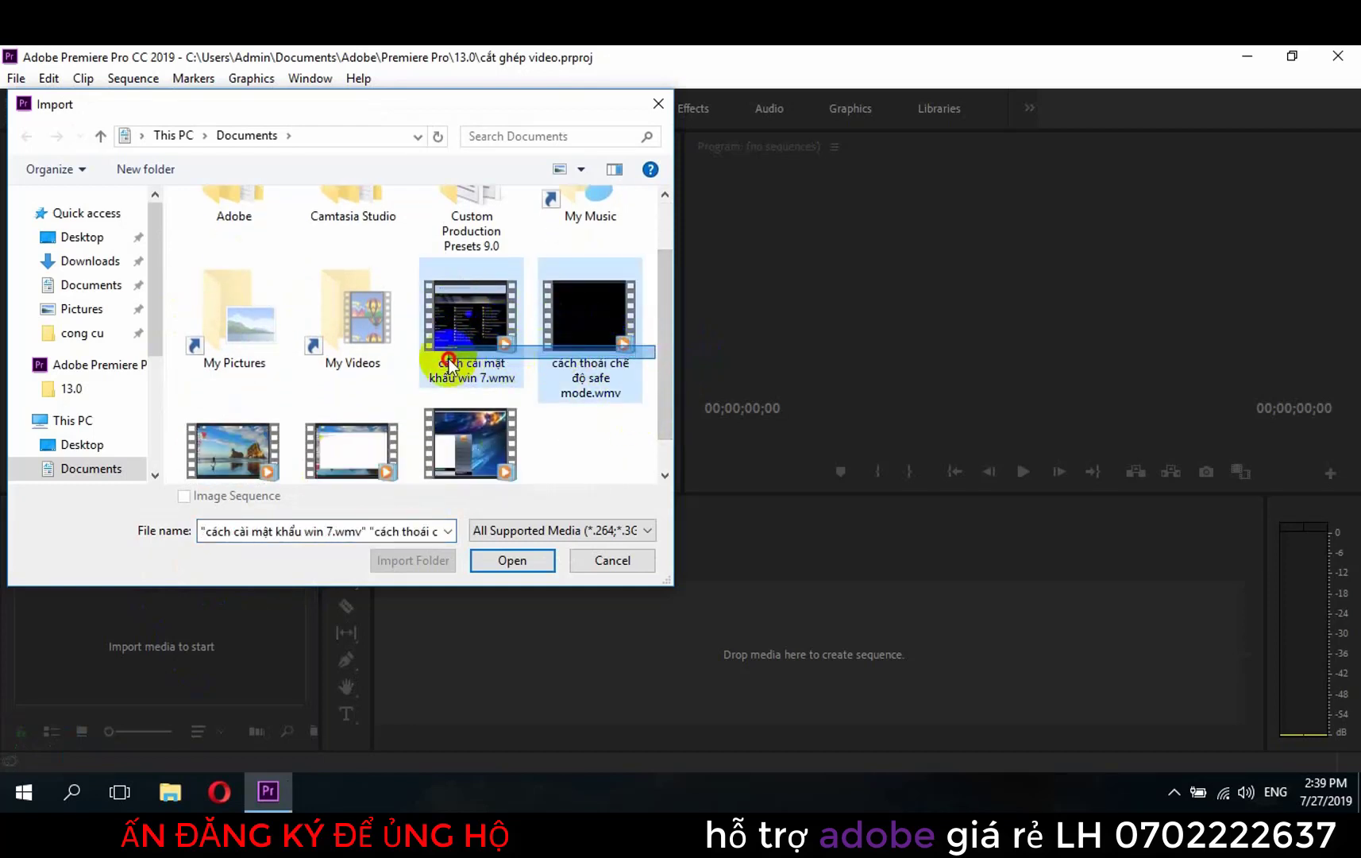
click(526, 564)
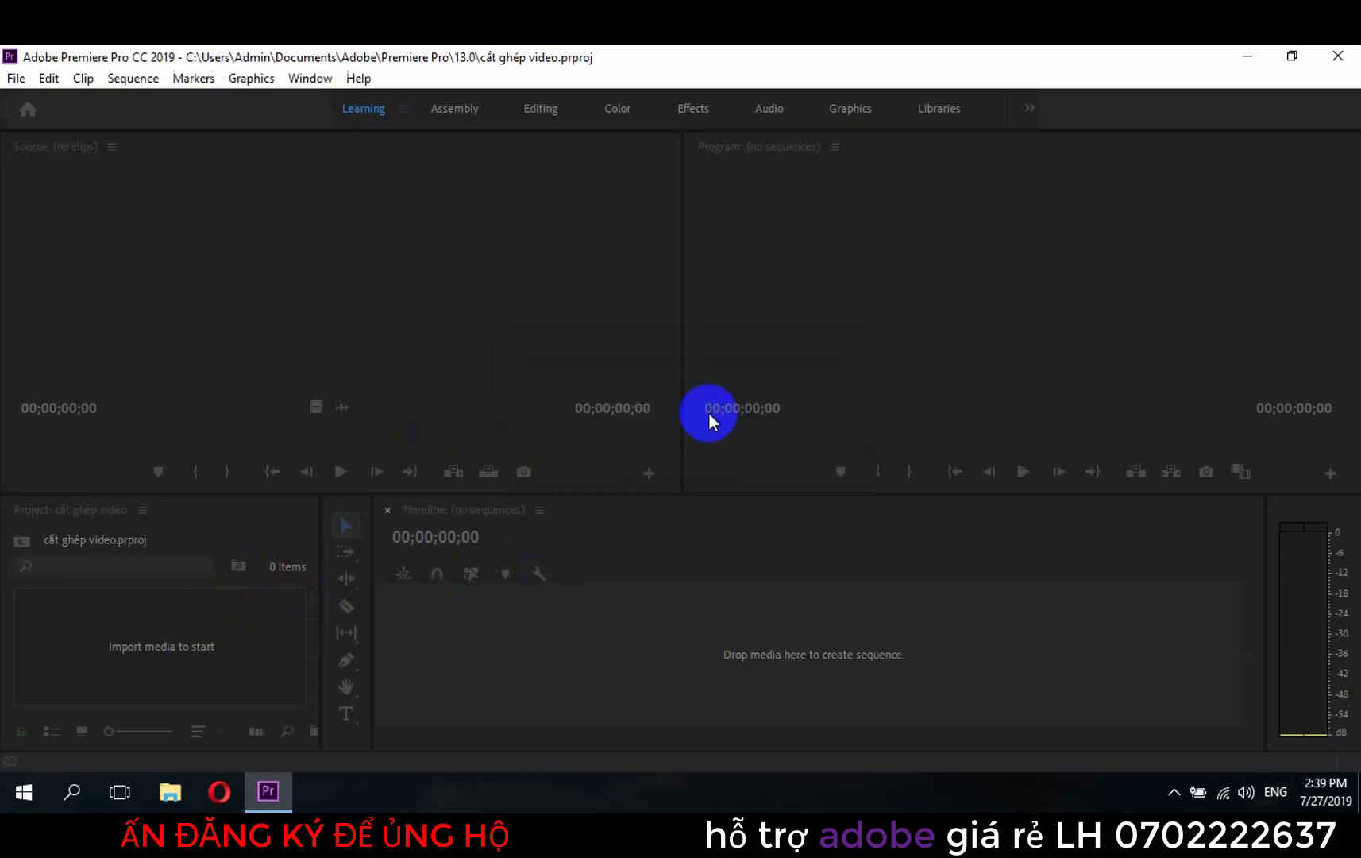
Drag the 'cách cài mật khẩu win 7' clip onto the empty Timeline to create its sequence
click(178, 84)
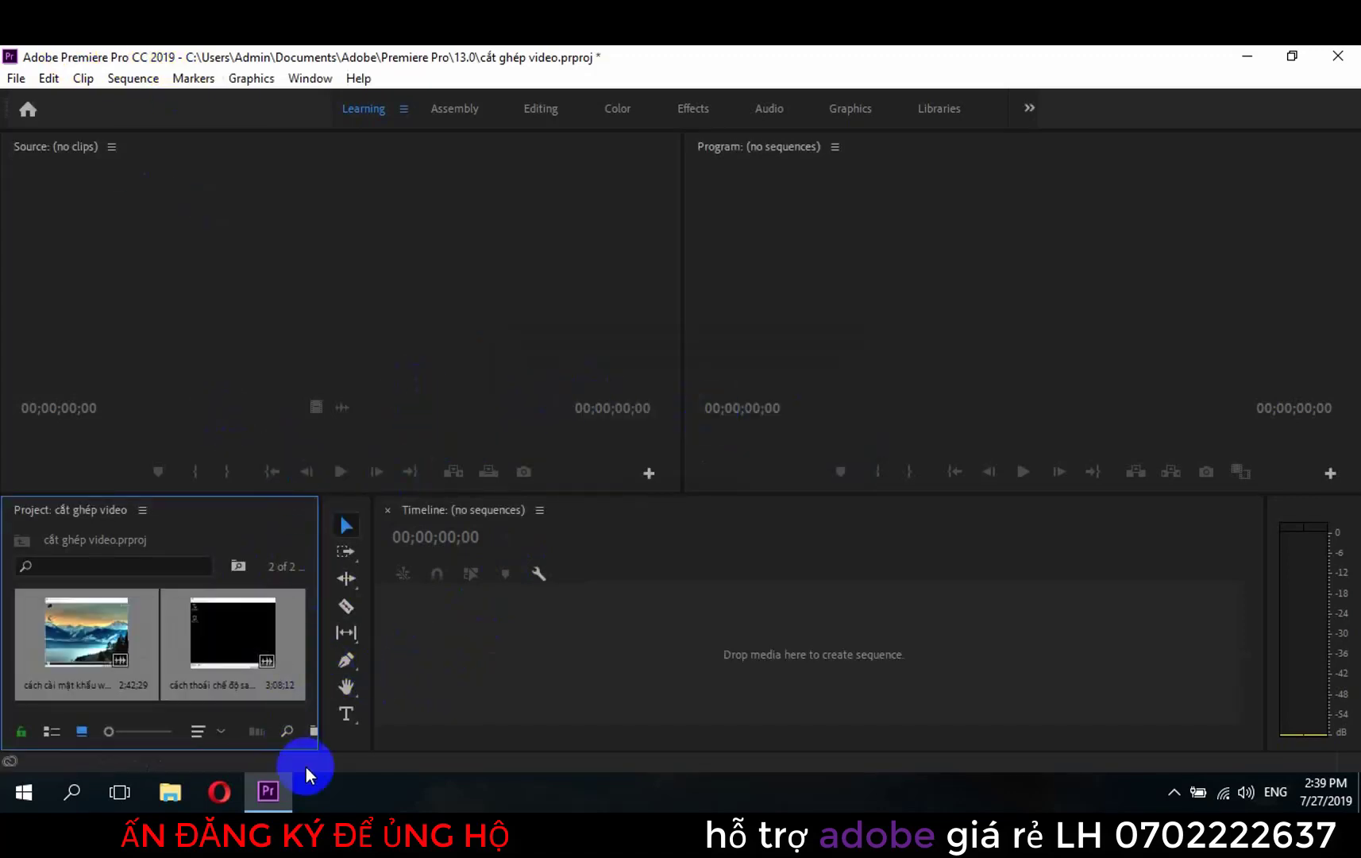
click(449, 799)
click(128, 667)
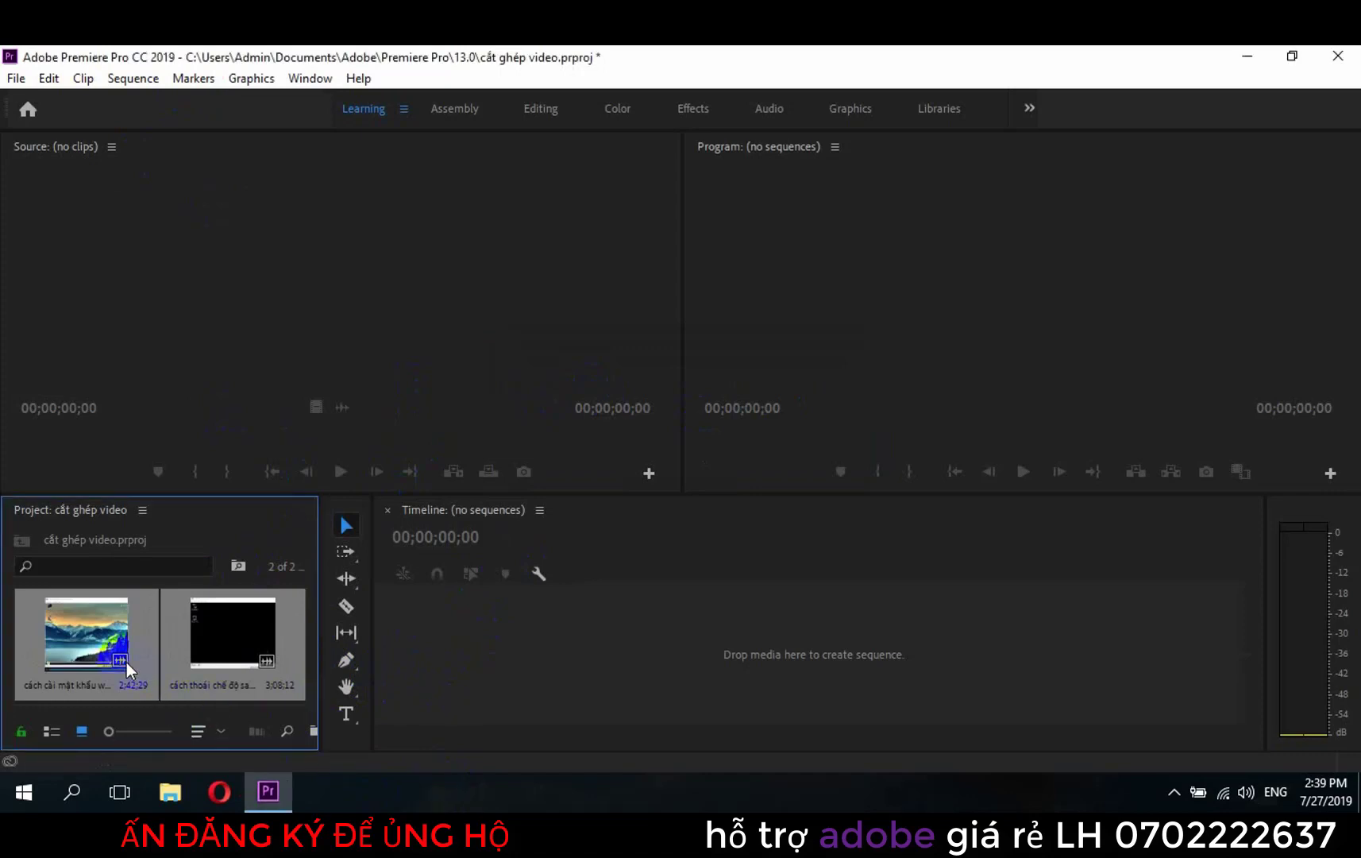
click(64, 625)
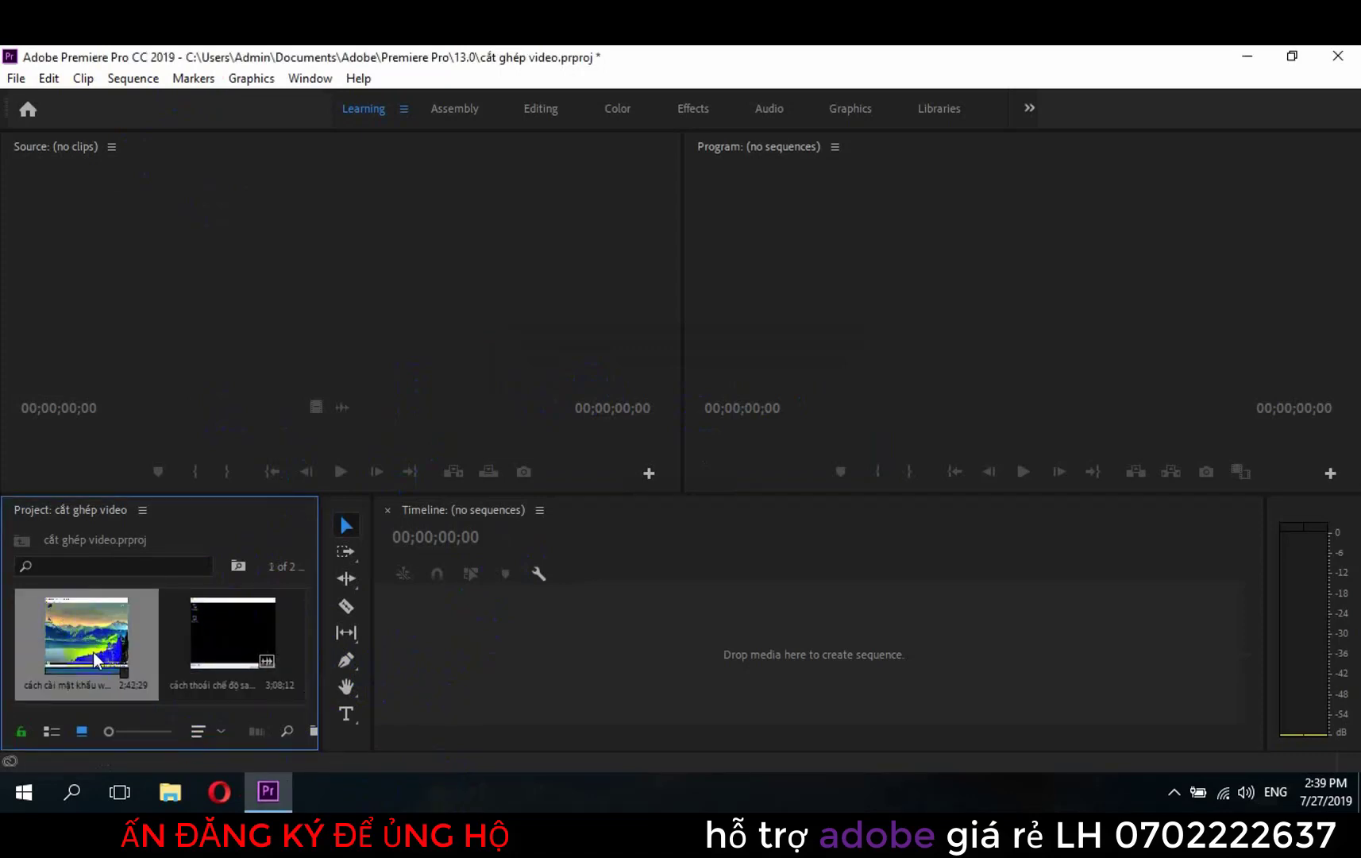
drag(88, 647, 734, 703)
drag(87, 636, 563, 630)
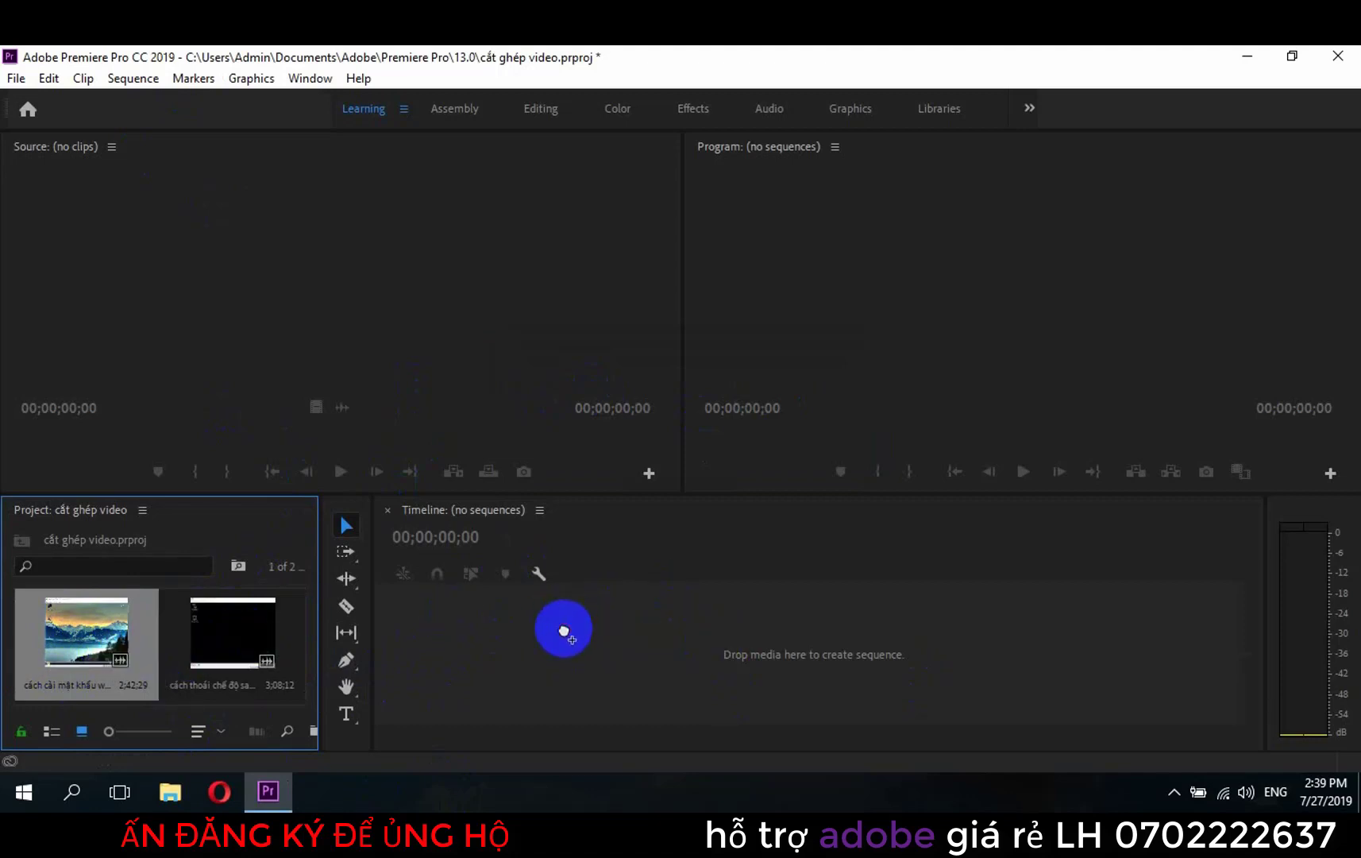
mouse_move(563, 630)
mouse_down()
mouse_move(523, 628)
mouse_move(636, 613)
mouse_move(517, 644)
mouse_up()
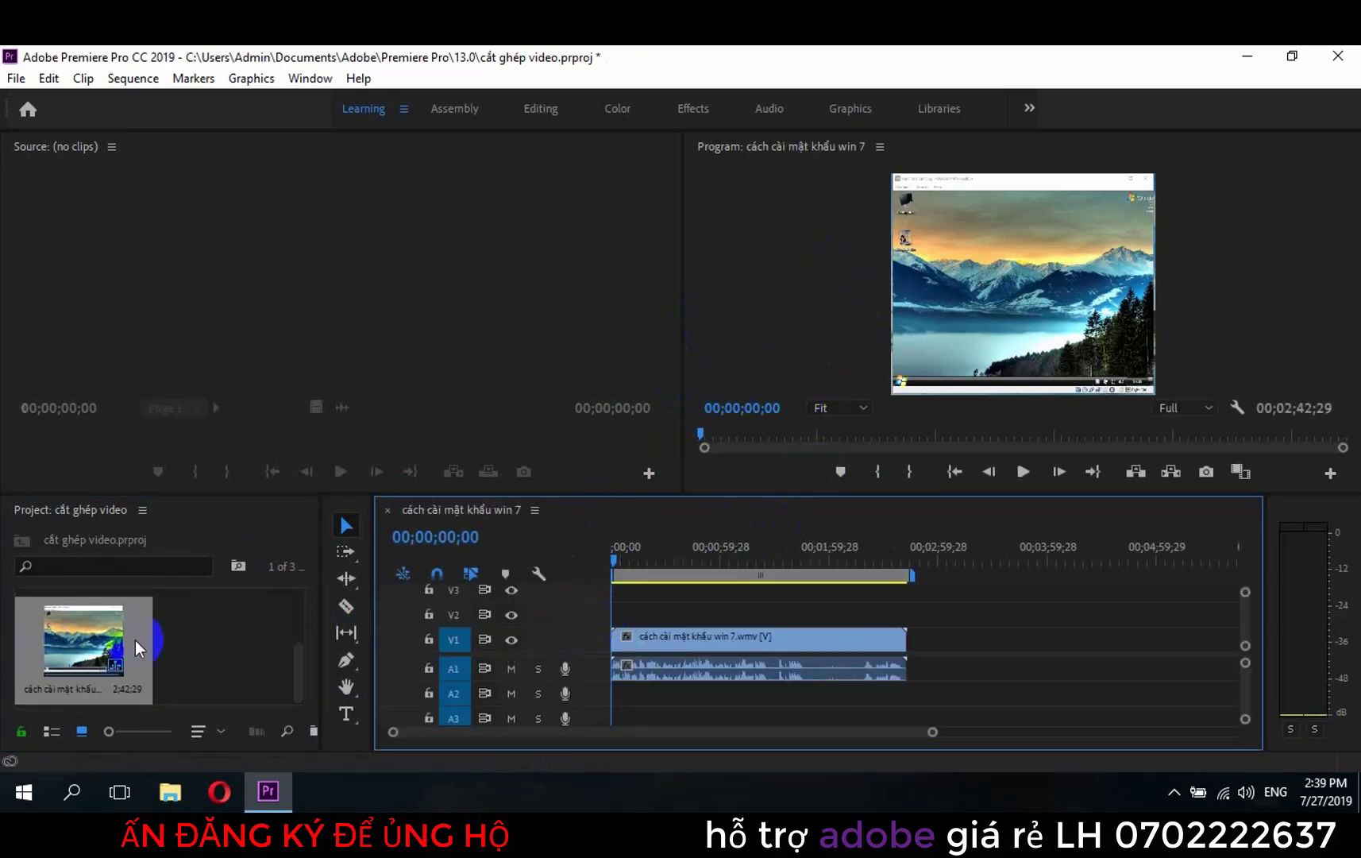
Select the 'cách cài mật khẩu win 7' clip on track V1
click(127, 664)
click(113, 666)
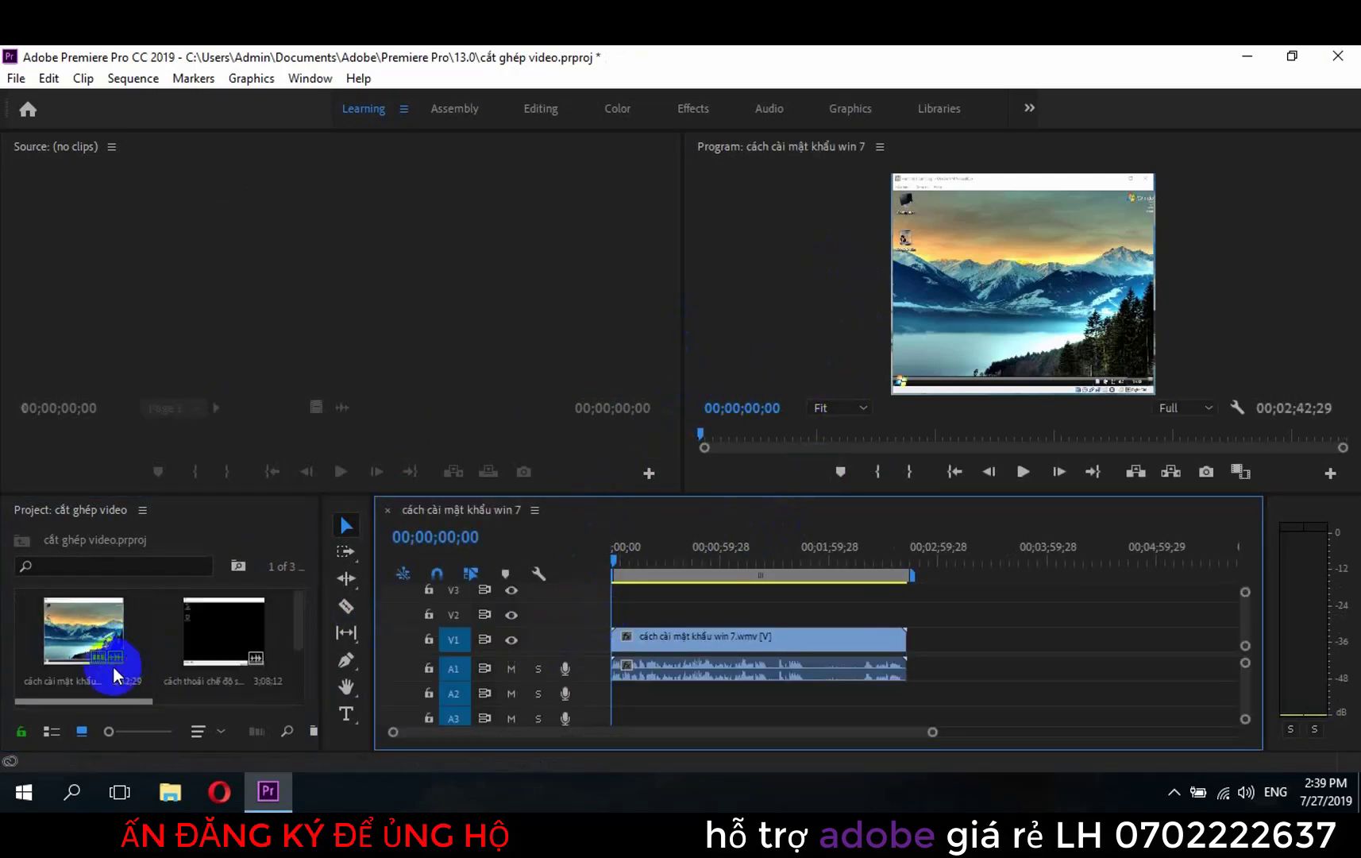
click(861, 632)
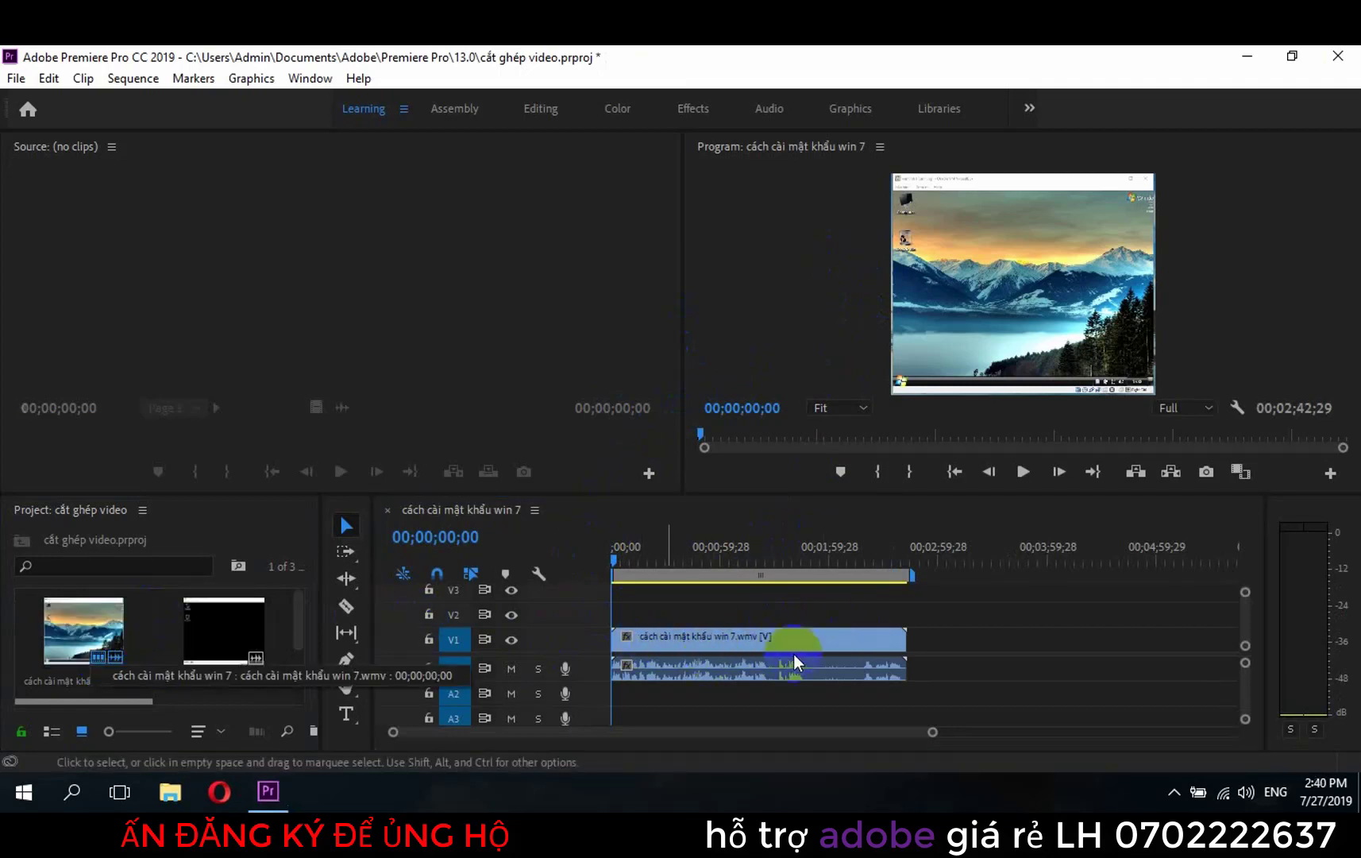
click(901, 645)
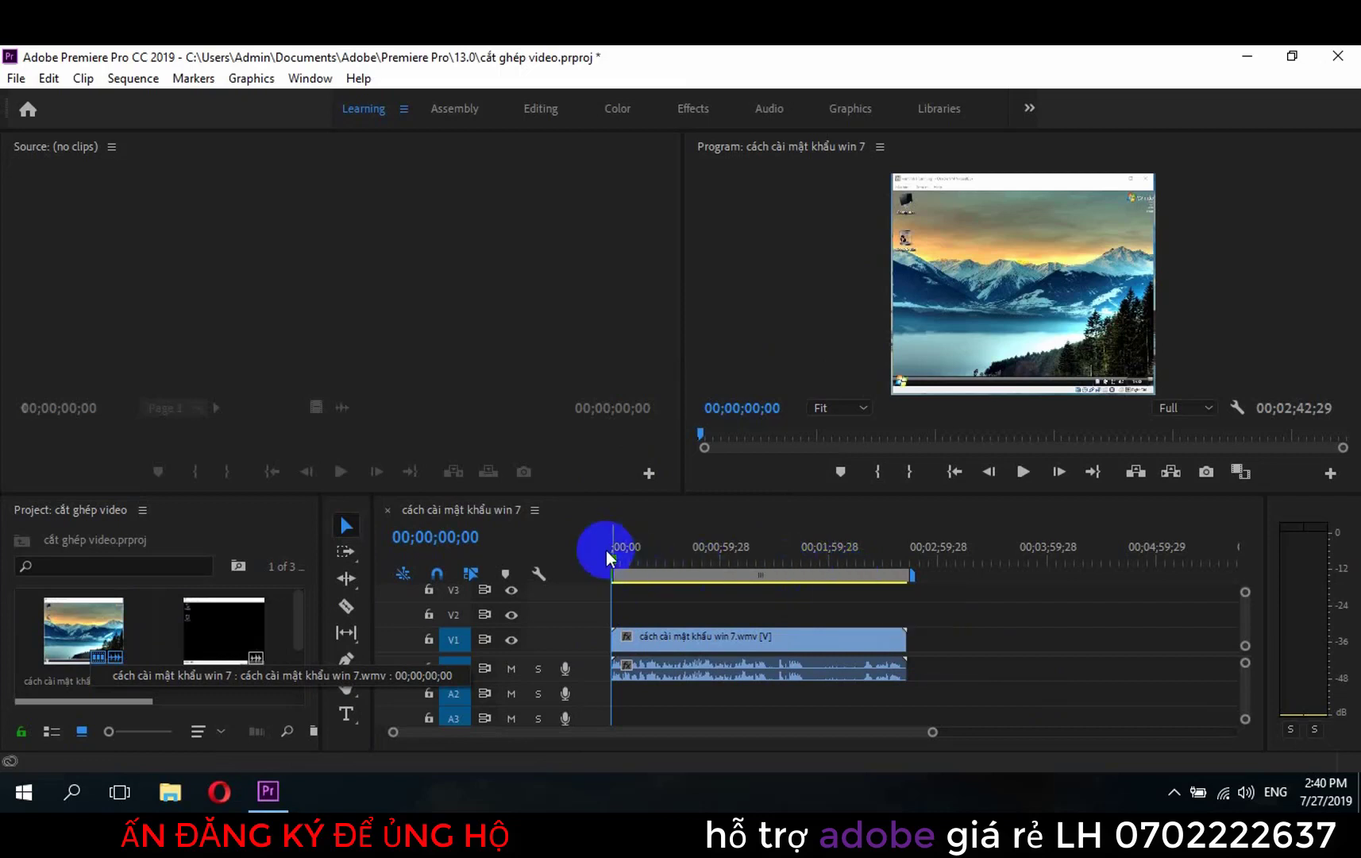
Scrub and play the clip, then park the playhead at 00;00;59;22
drag(616, 559, 726, 561)
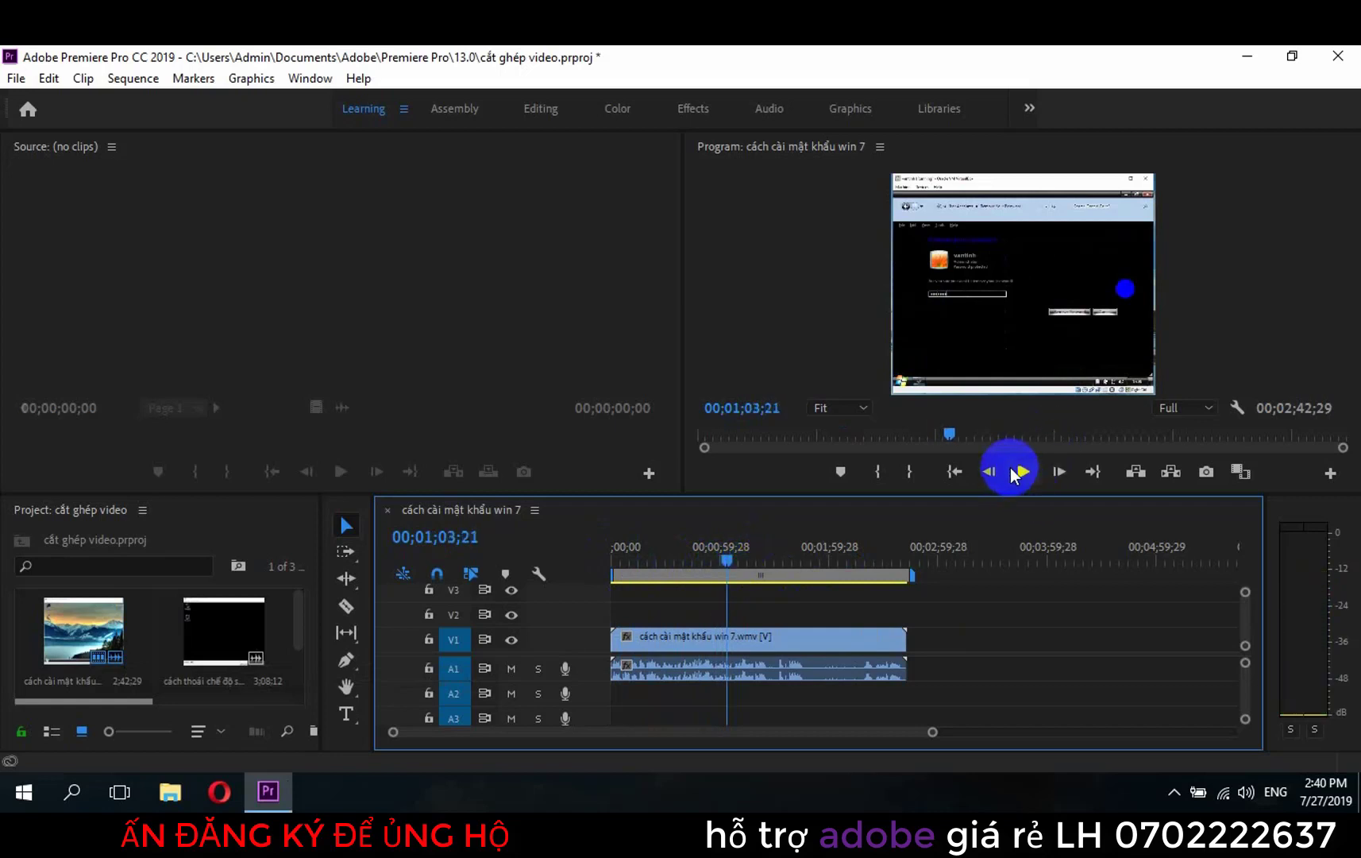
click(1023, 473)
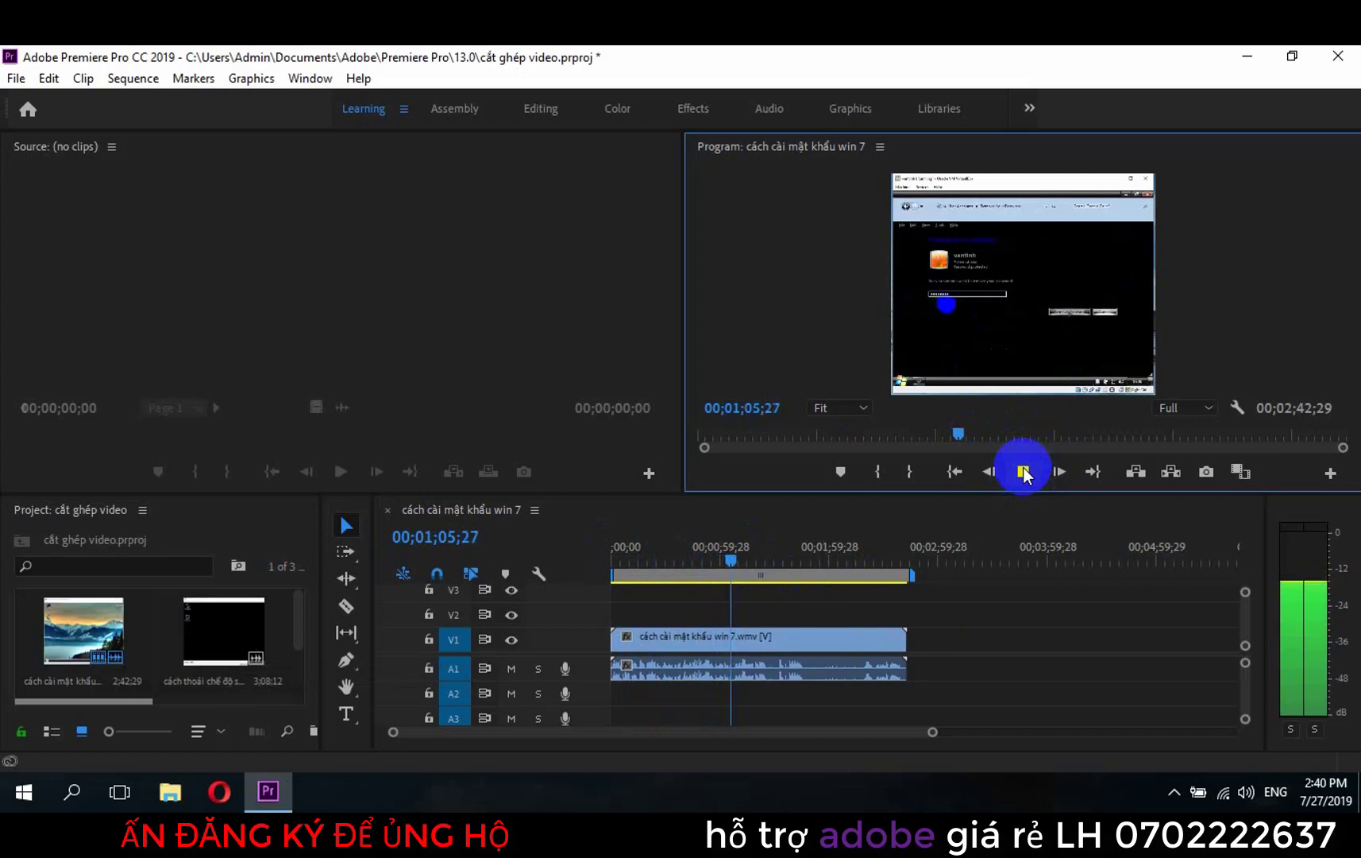
click(1024, 473)
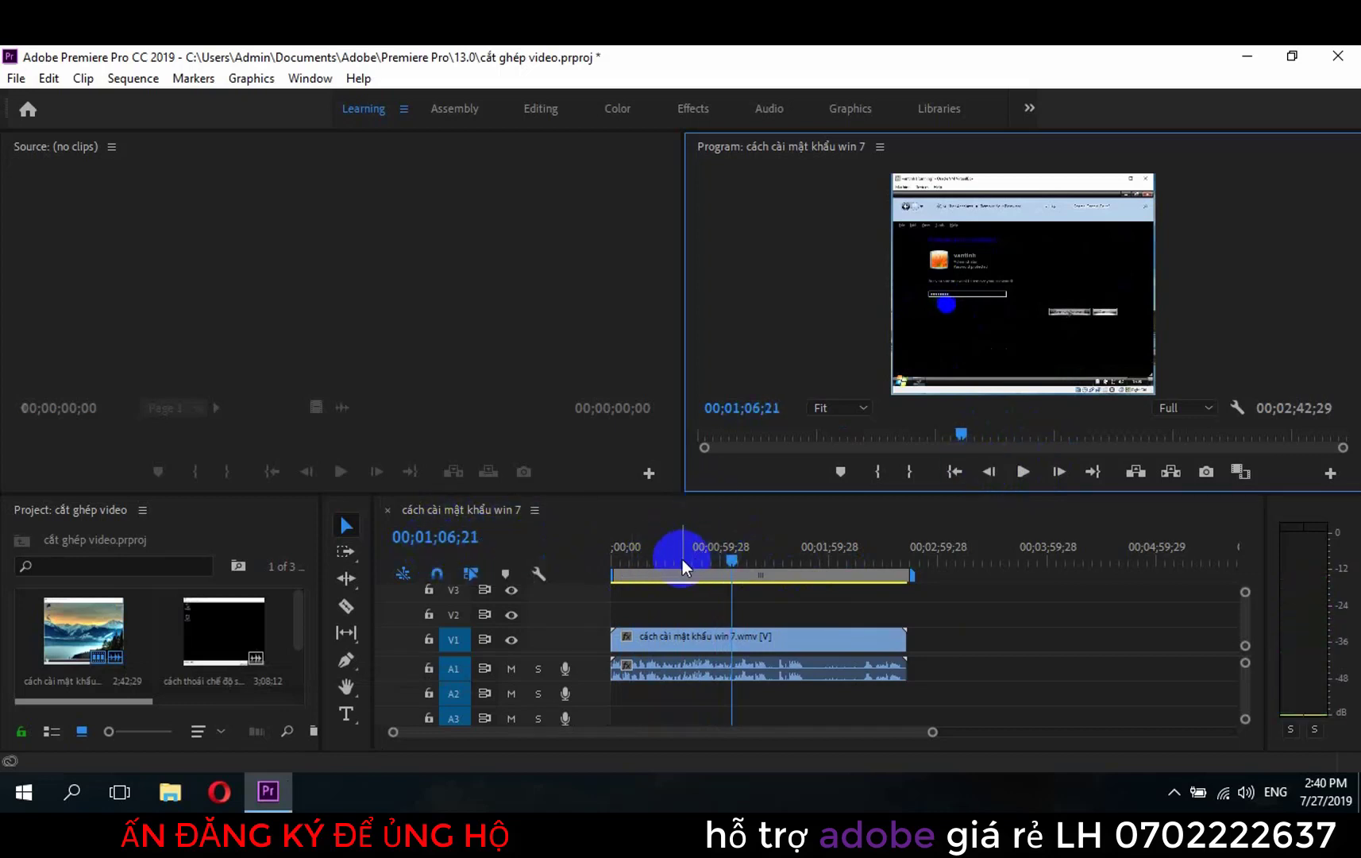
drag(732, 562, 717, 577)
click(1169, 791)
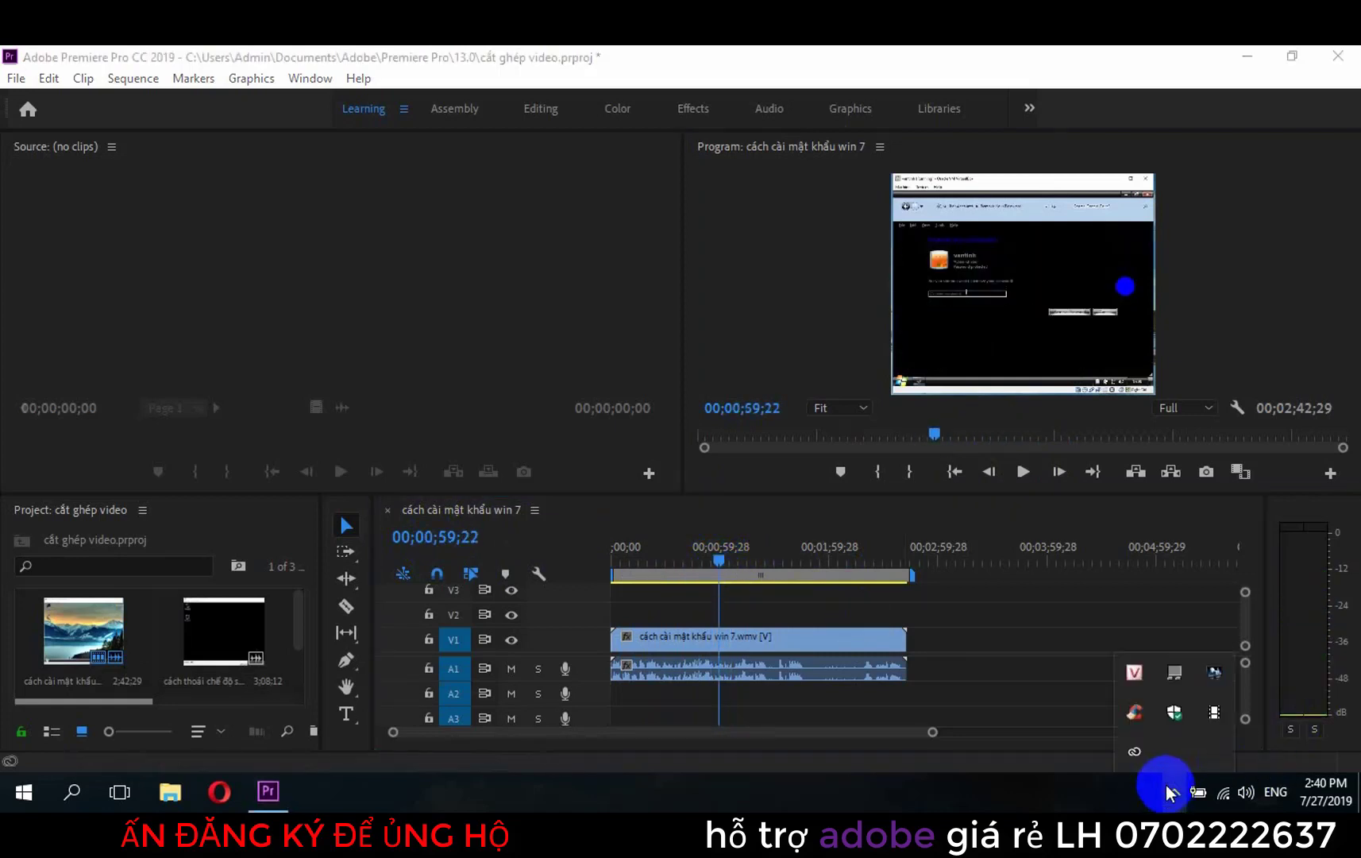
click(862, 627)
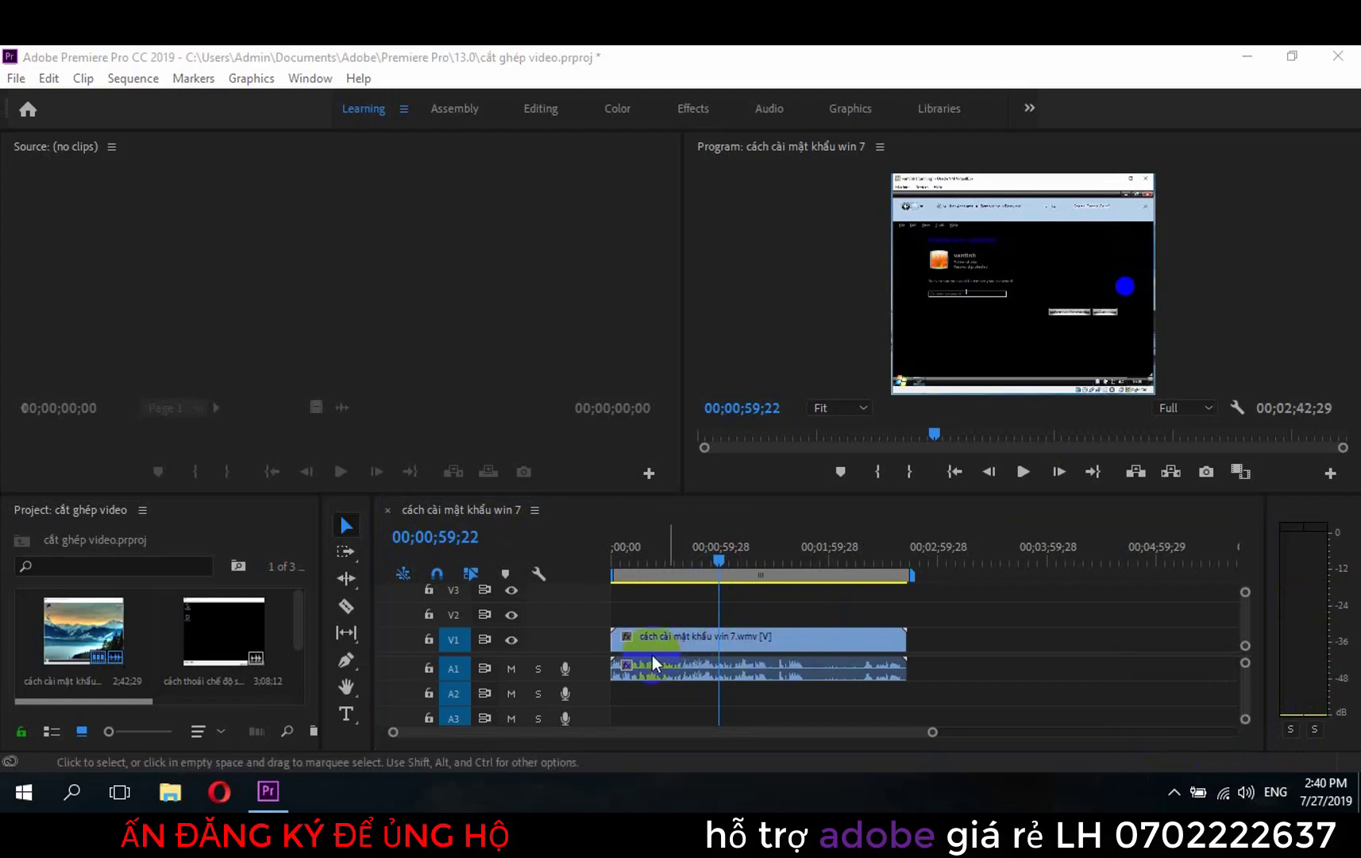
right_click(481, 601)
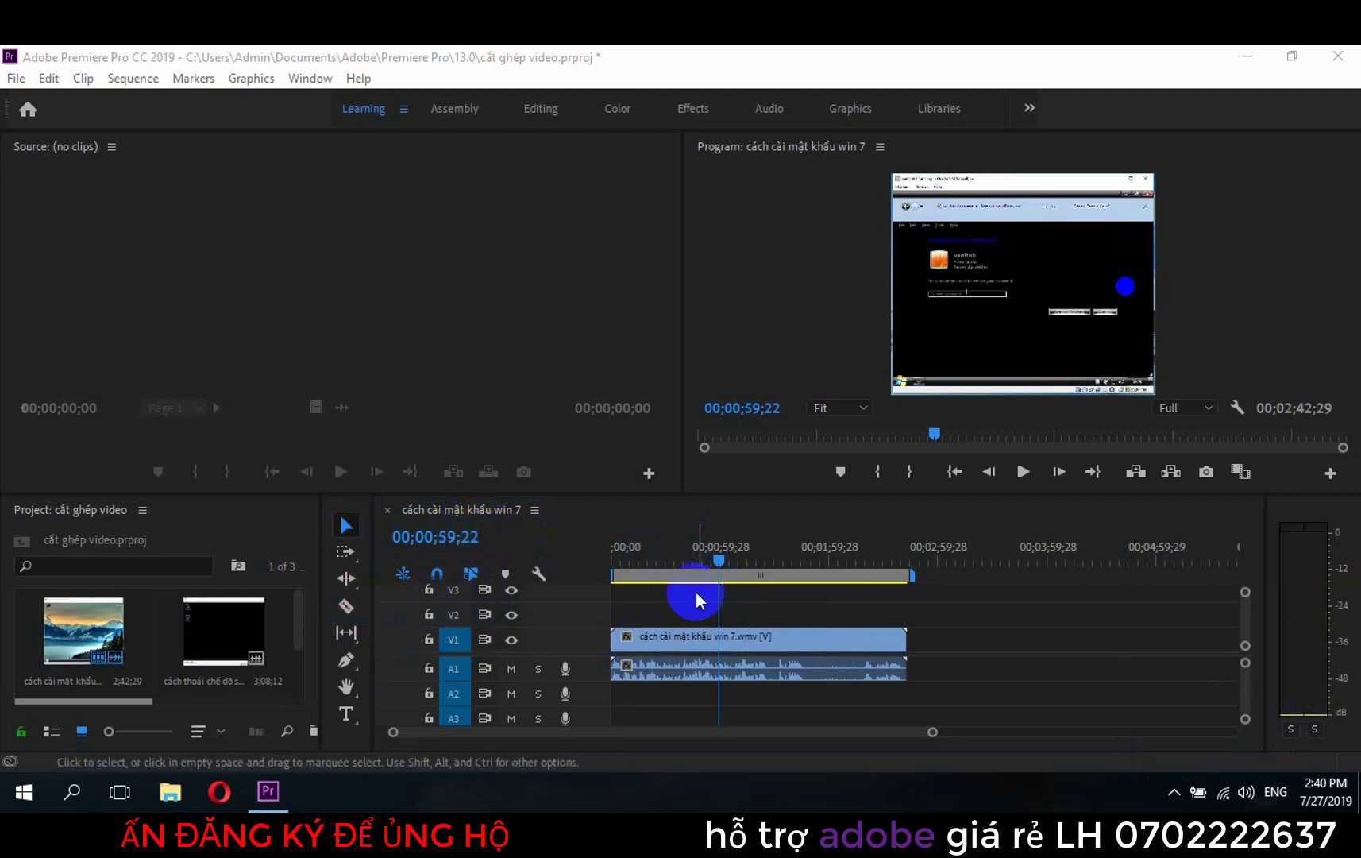
Cut the V1 clip at 00;00;59;22 with the Razor tool
click(346, 610)
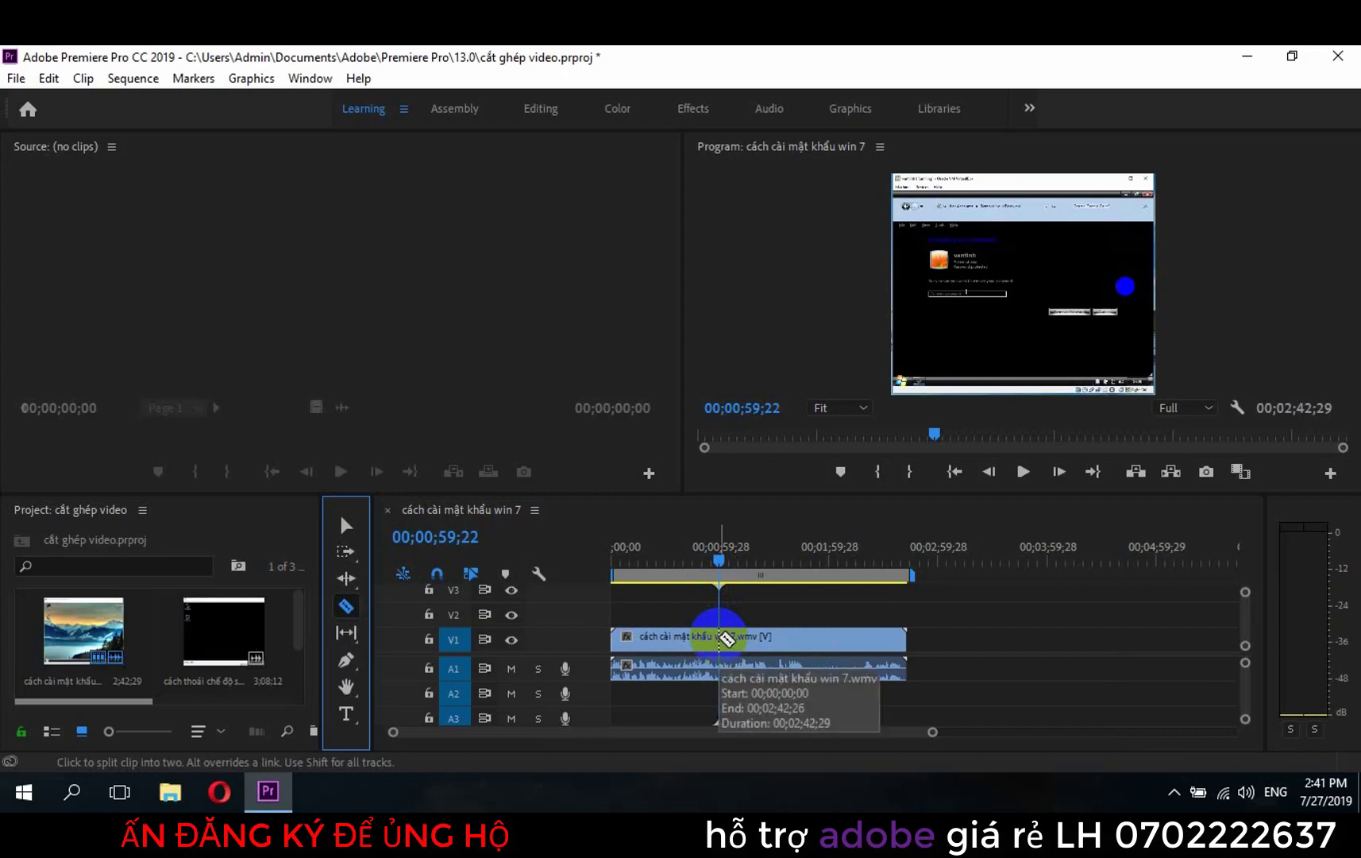
click(720, 637)
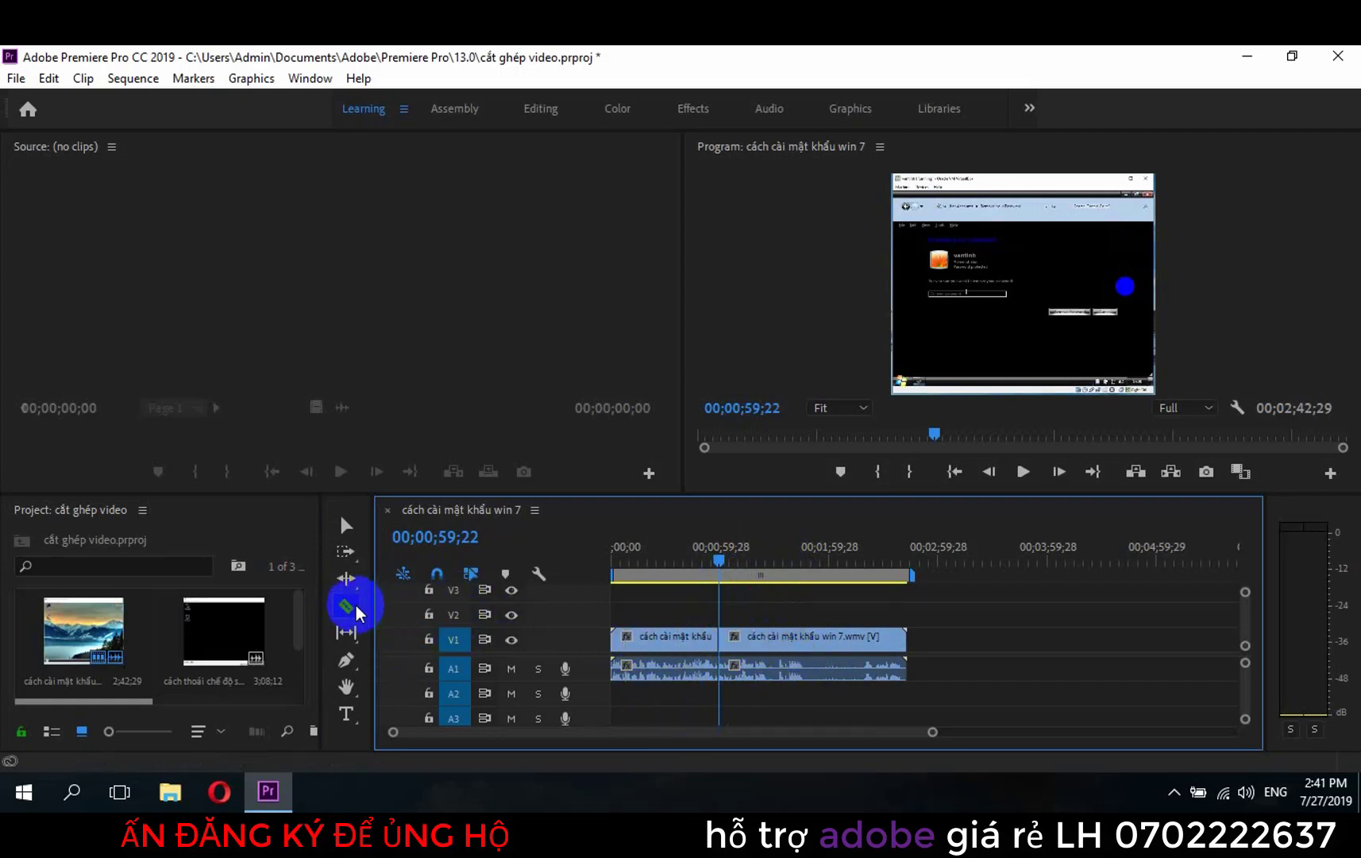
Return to the Selection tool, select the second piece, and move the playhead to 00;01;59;01
click(353, 611)
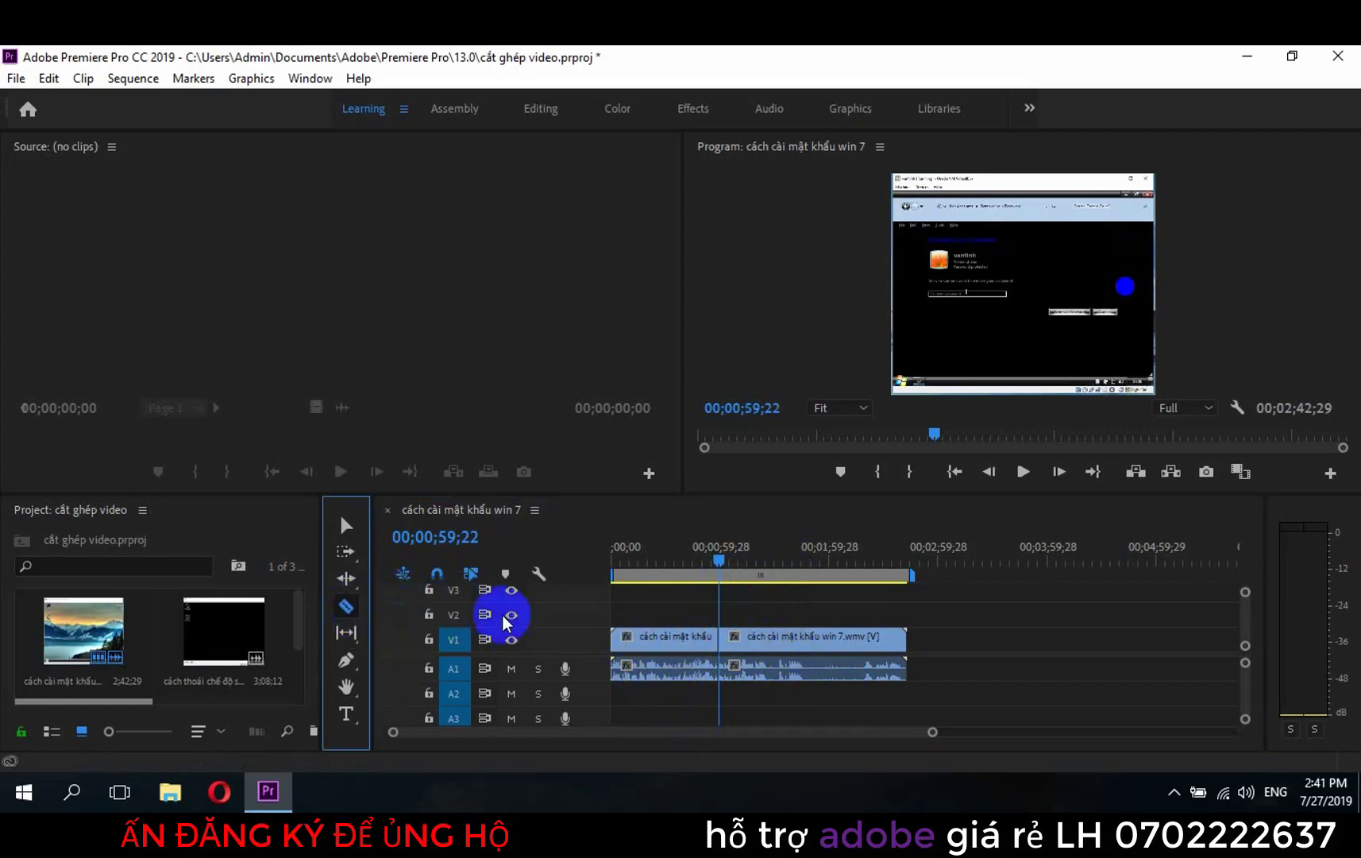
click(346, 525)
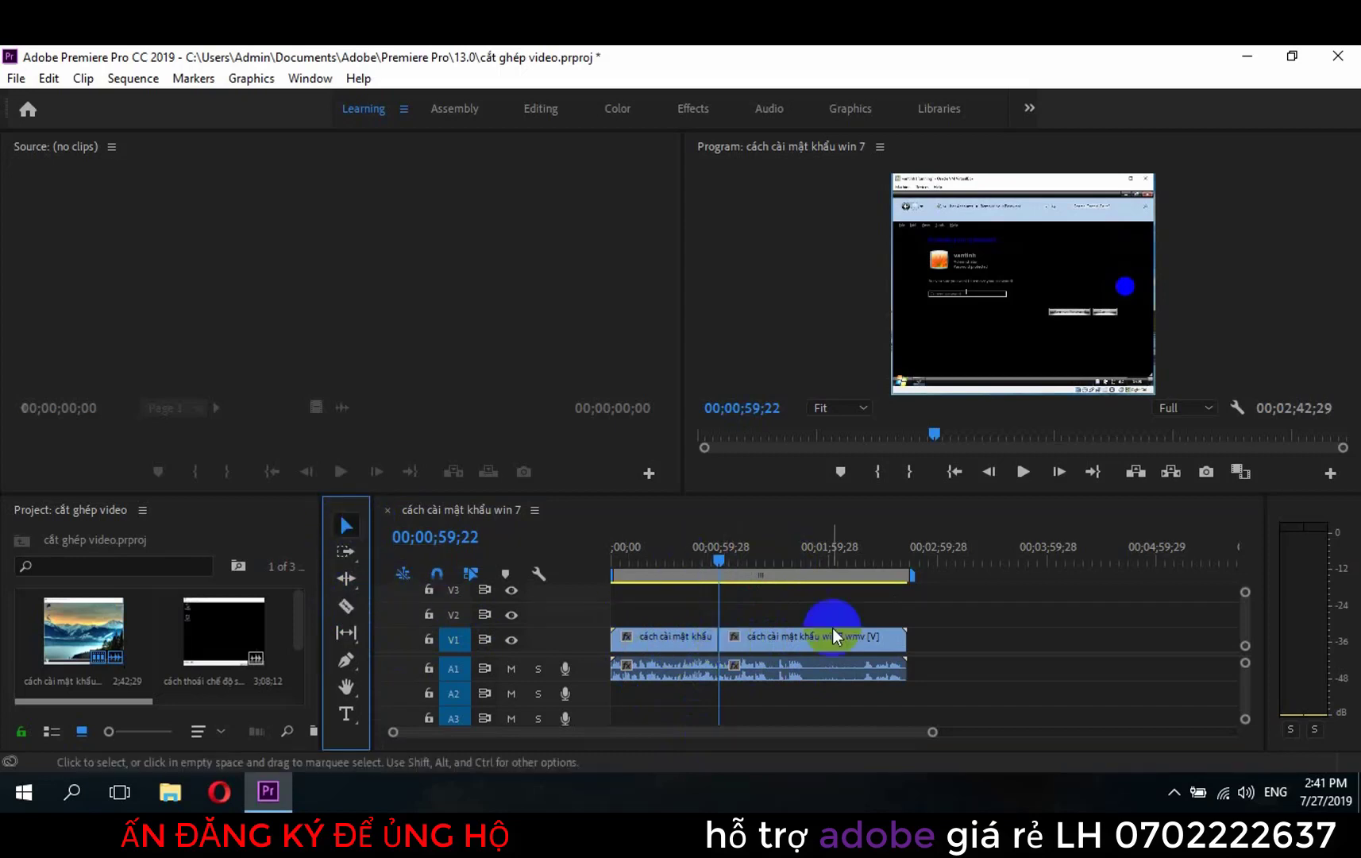
mouse_move(747, 639)
mouse_down()
mouse_move(840, 636)
mouse_move(834, 647)
mouse_up()
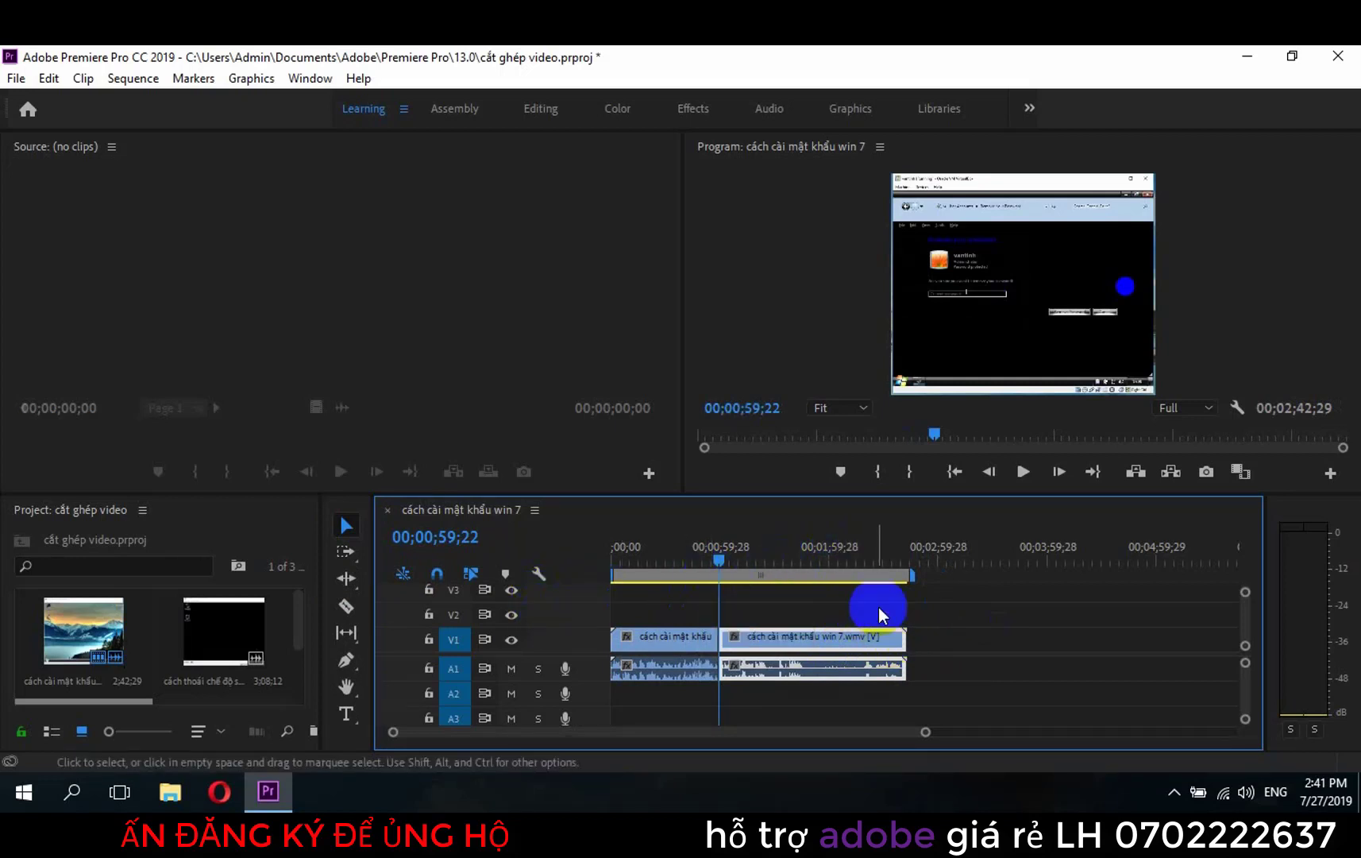
drag(722, 563, 828, 576)
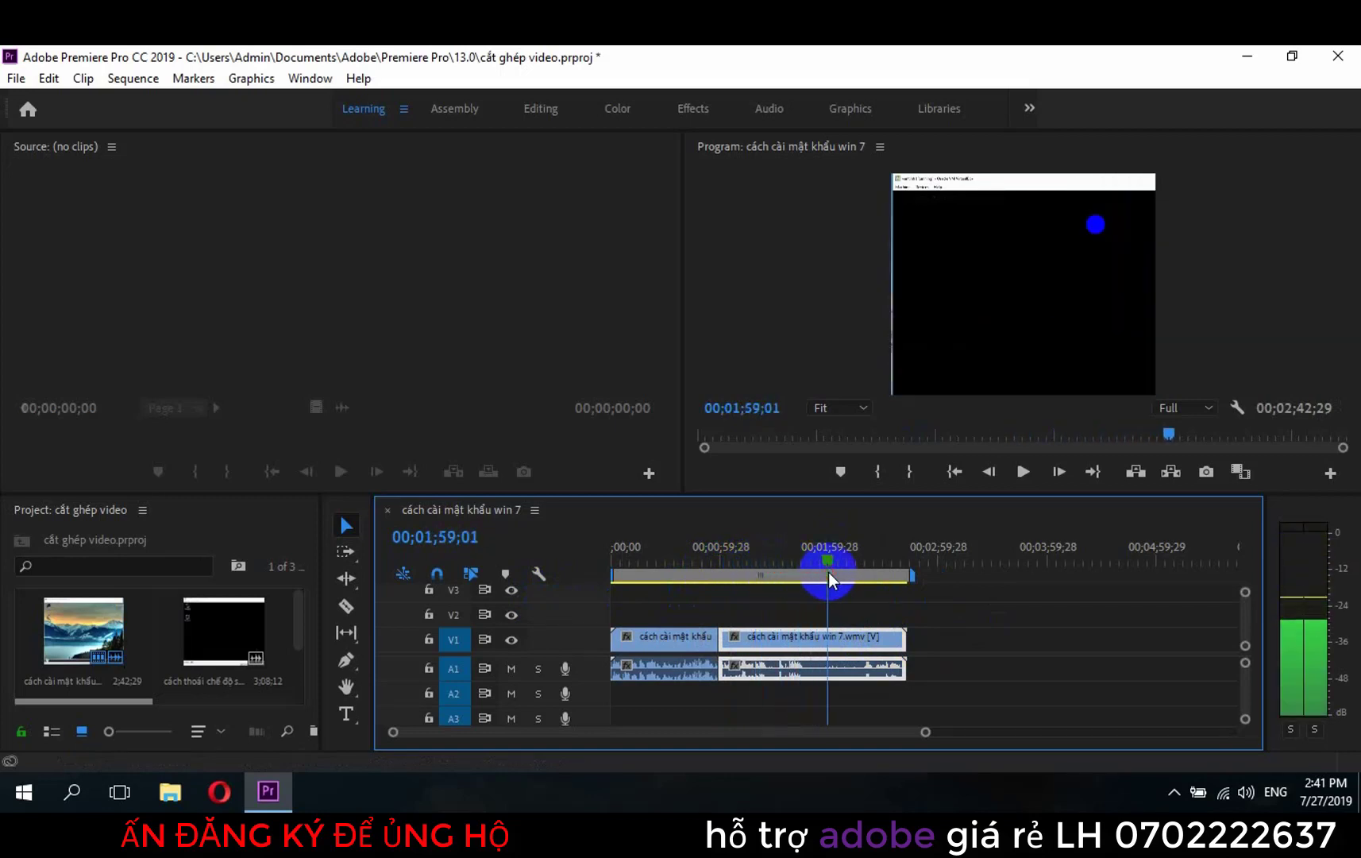
Split the clip again at 00;01;59;01 with the Razor tool
click(427, 588)
click(347, 607)
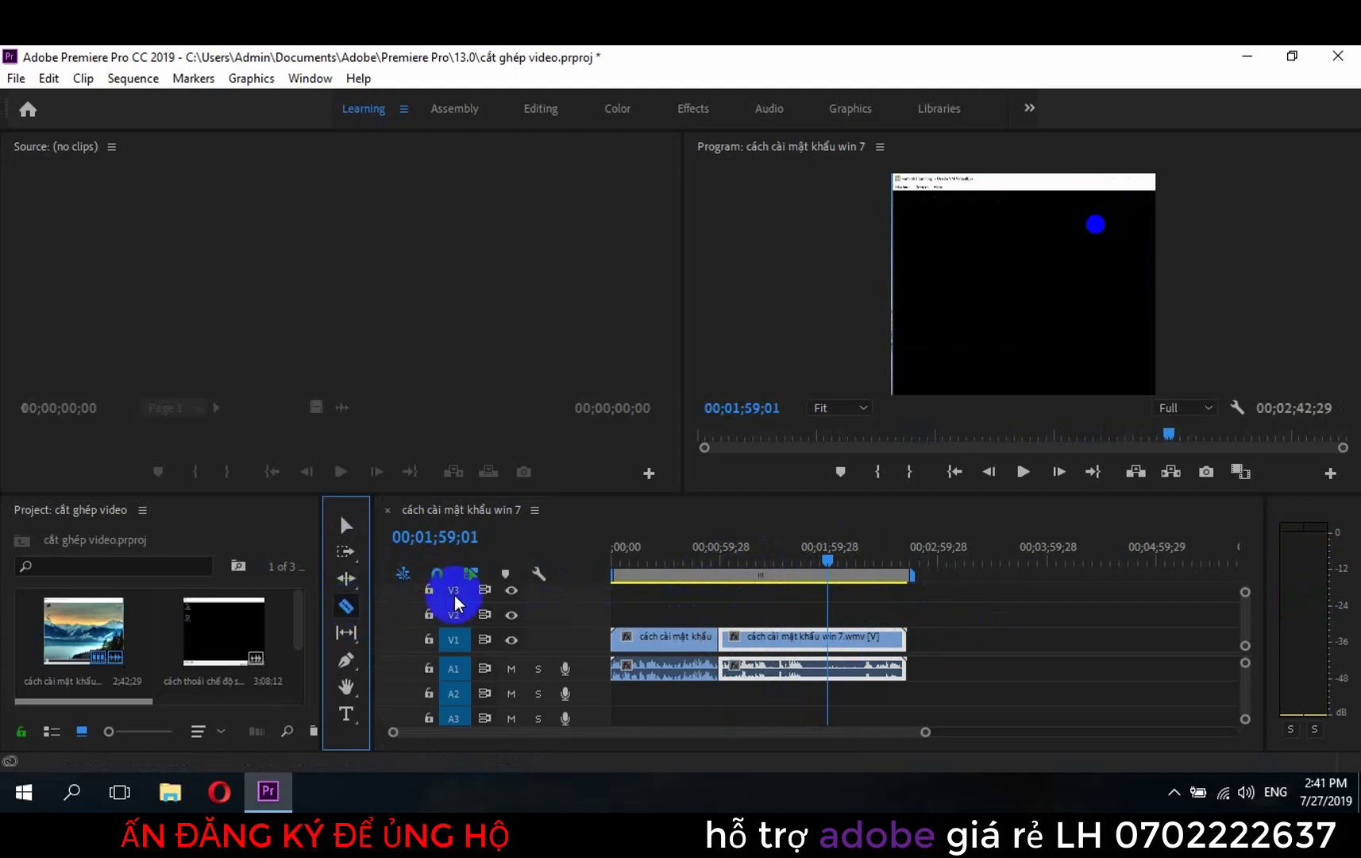
click(828, 638)
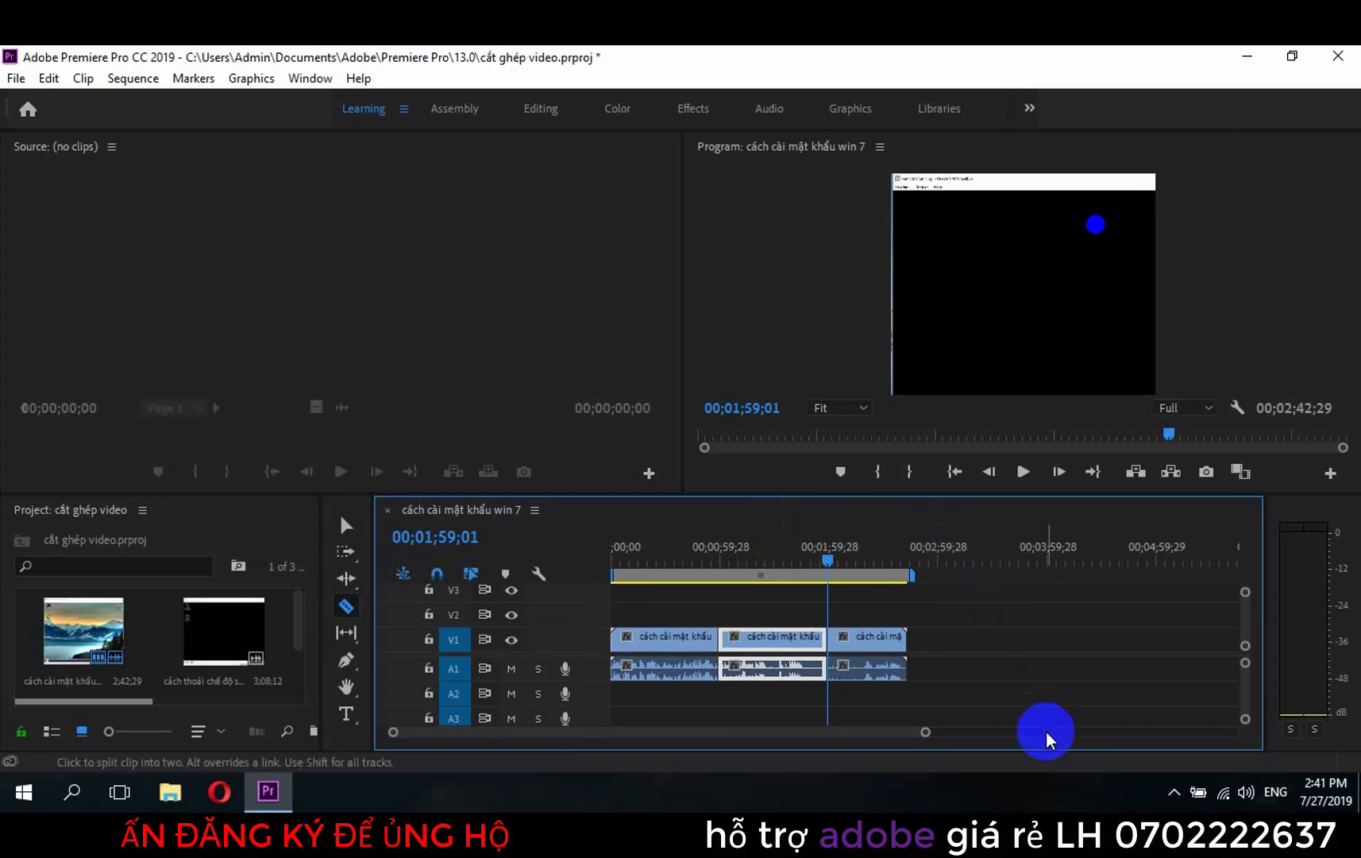
Delete the middle piece and slide the last piece left to close the gap
click(346, 525)
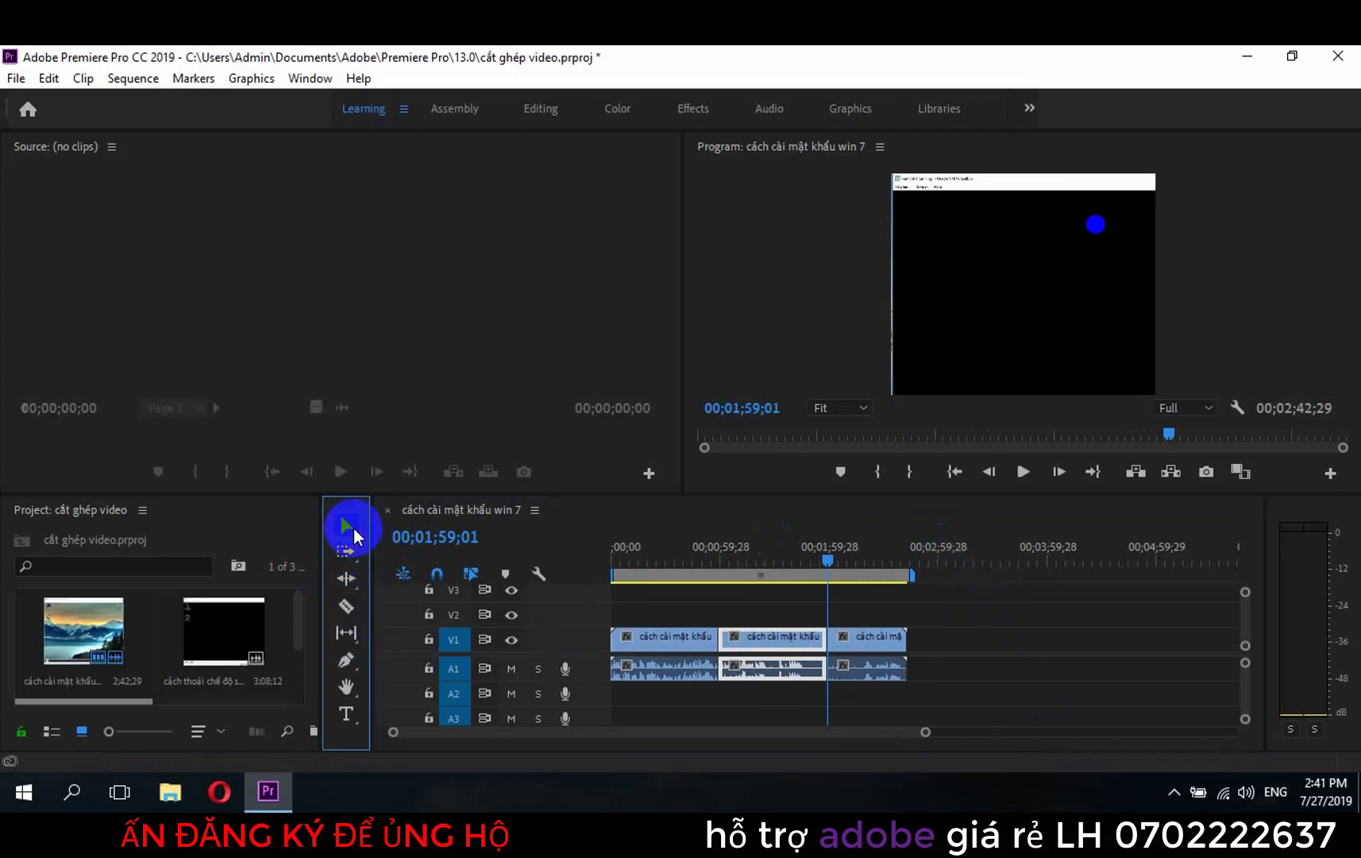
click(775, 638)
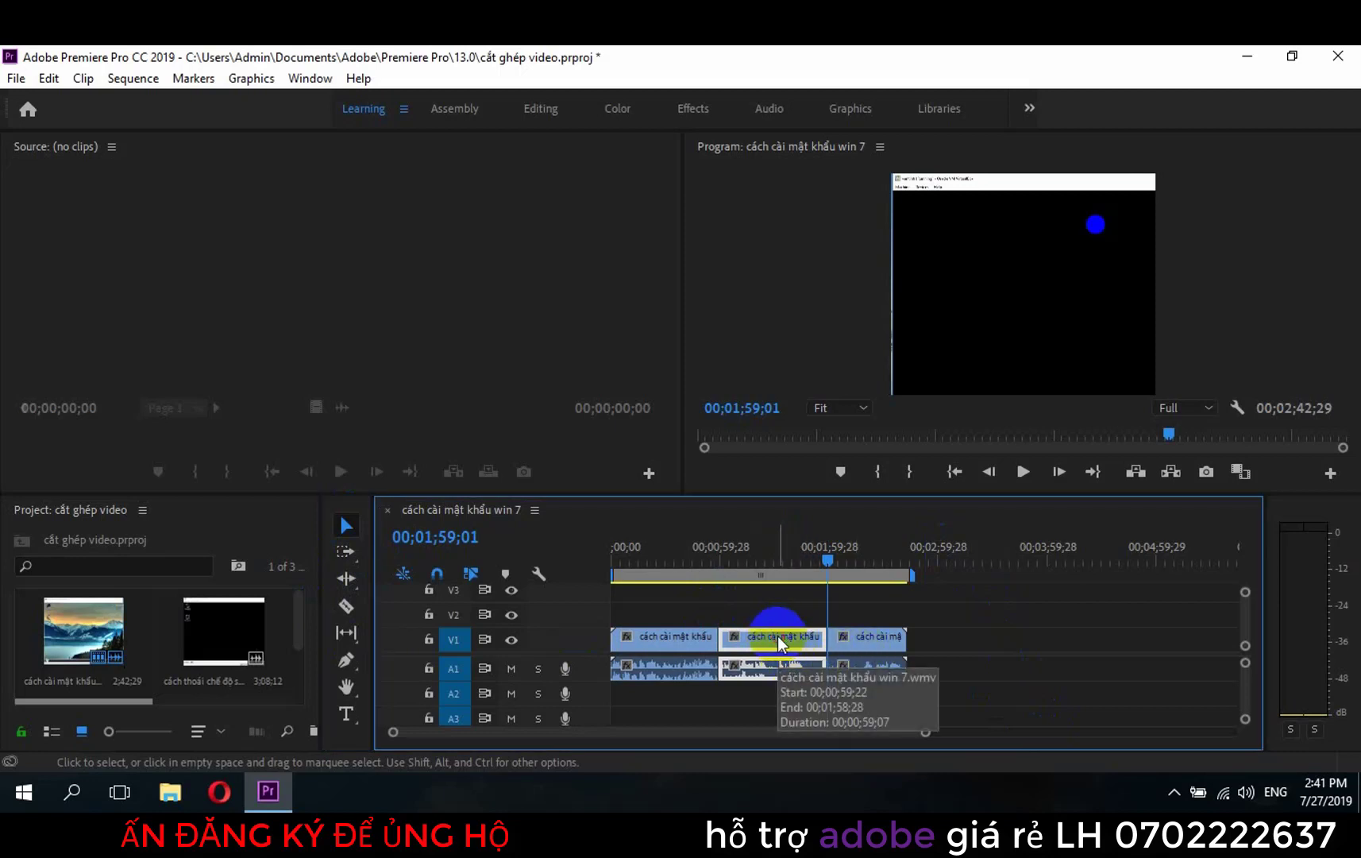
key(Delete)
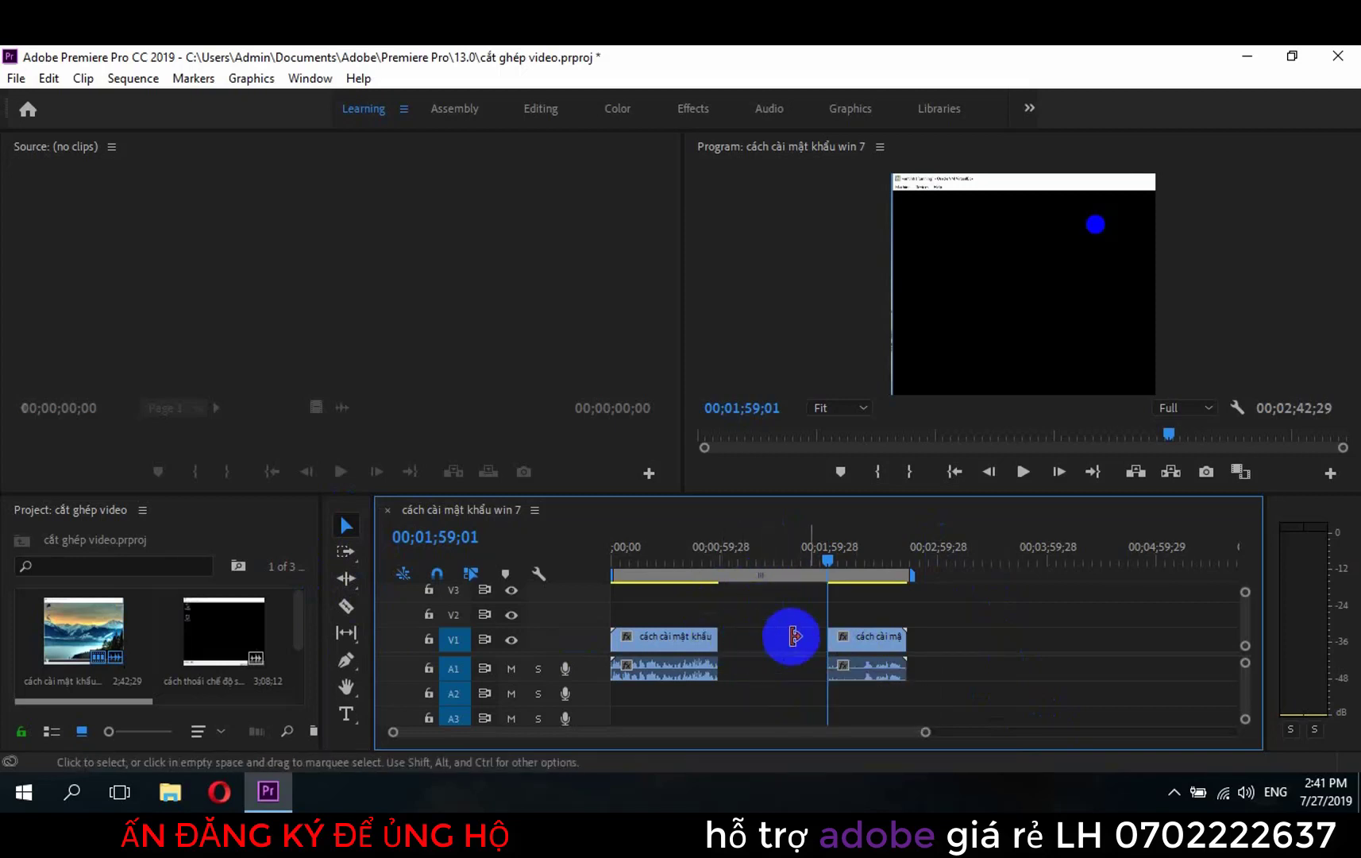
mouse_move(860, 633)
mouse_down()
mouse_move(753, 638)
mouse_move(761, 627)
mouse_up()
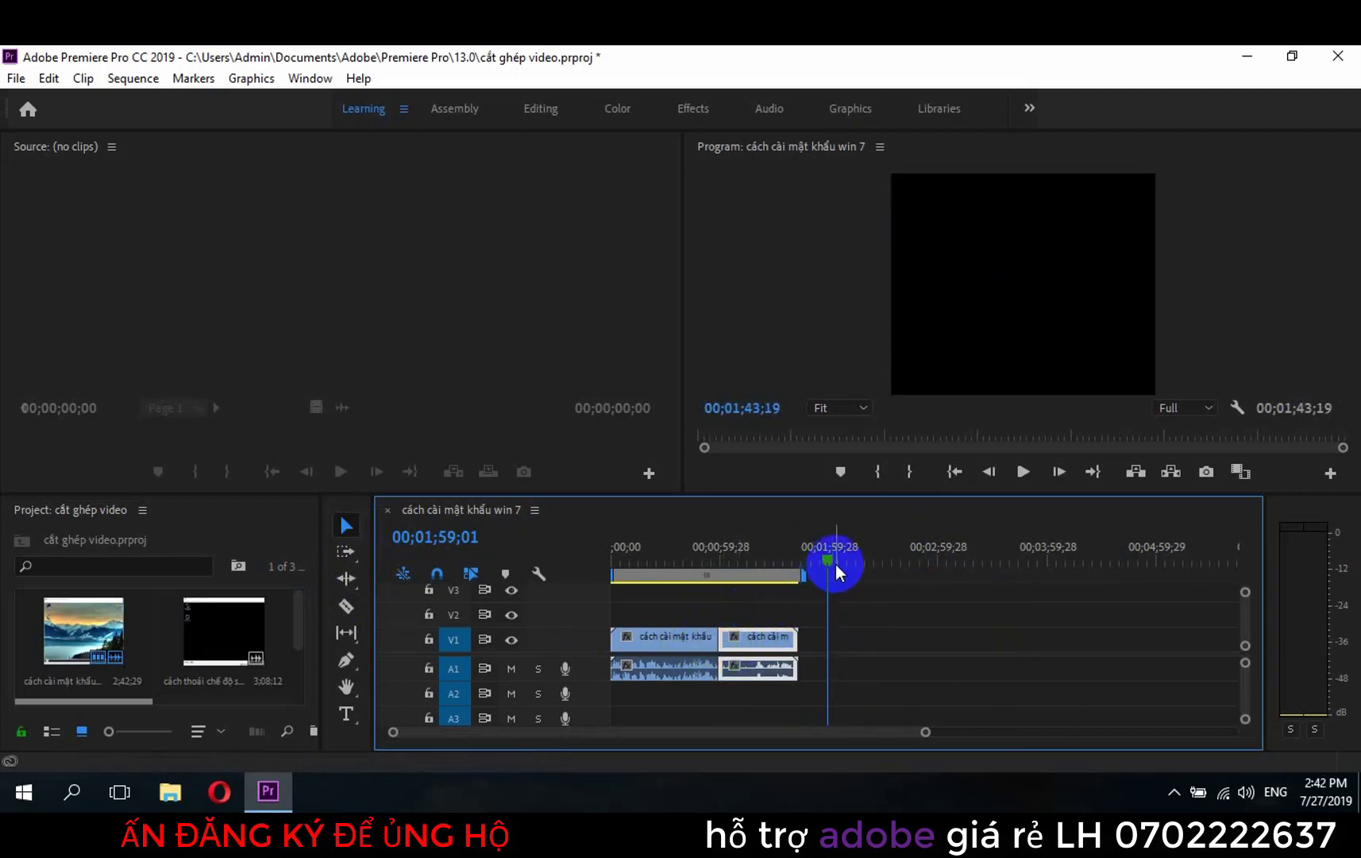
drag(830, 566, 732, 564)
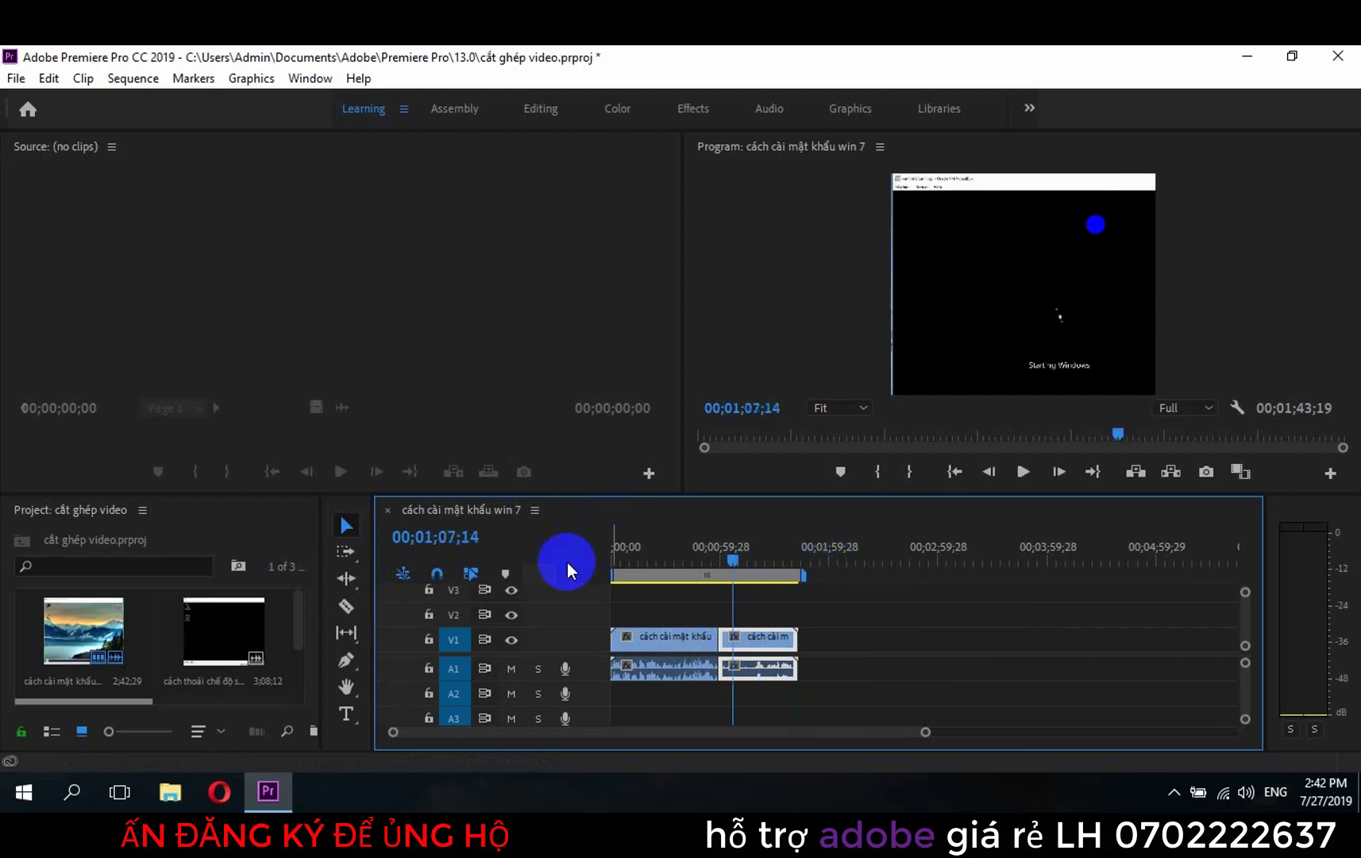
click(211, 628)
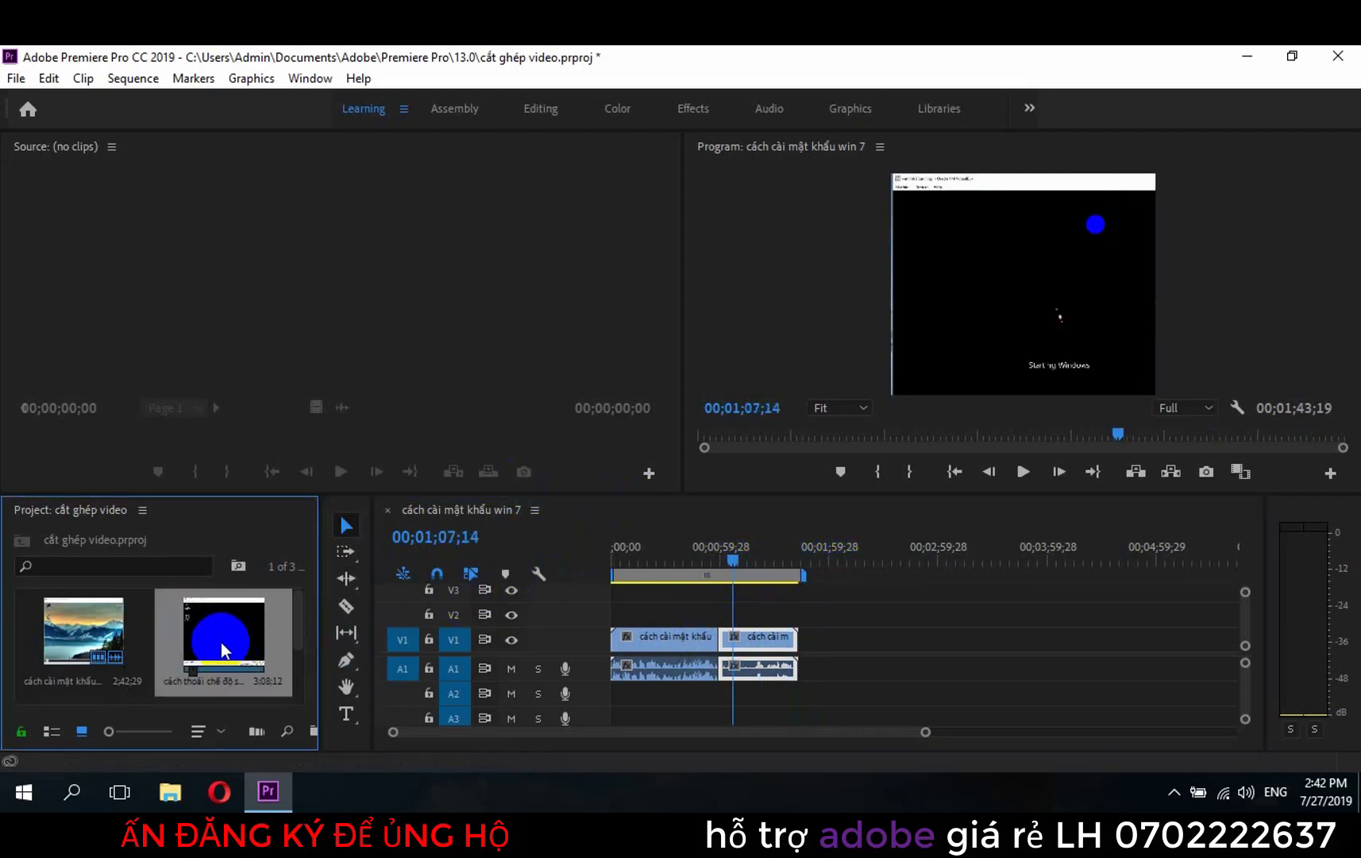
Place the safe-mode clip on V1 right after the trimmed pieces and scrub across the join
click(223, 650)
mouse_move(223, 650)
mouse_down()
mouse_move(846, 633)
mouse_move(798, 633)
mouse_up()
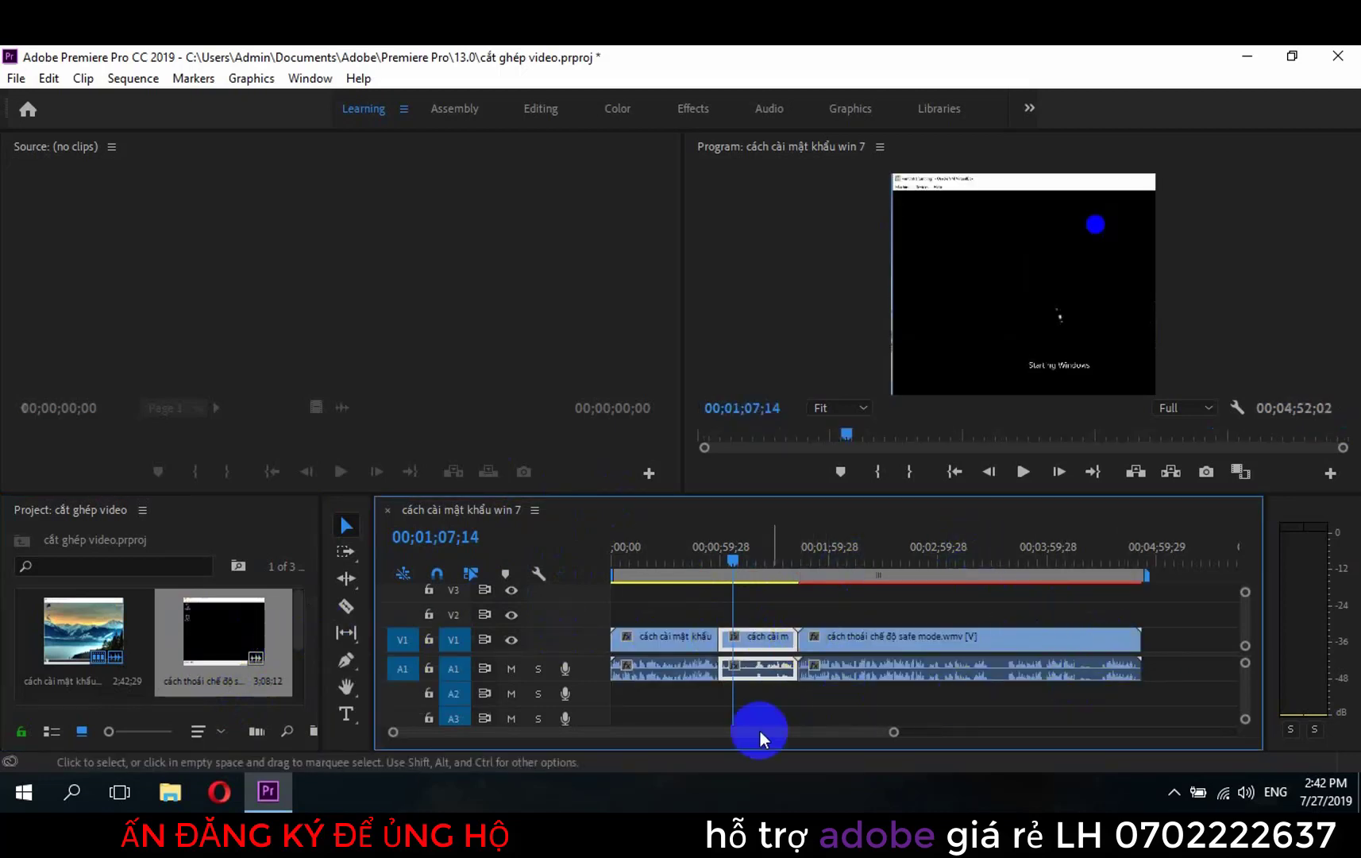
click(931, 717)
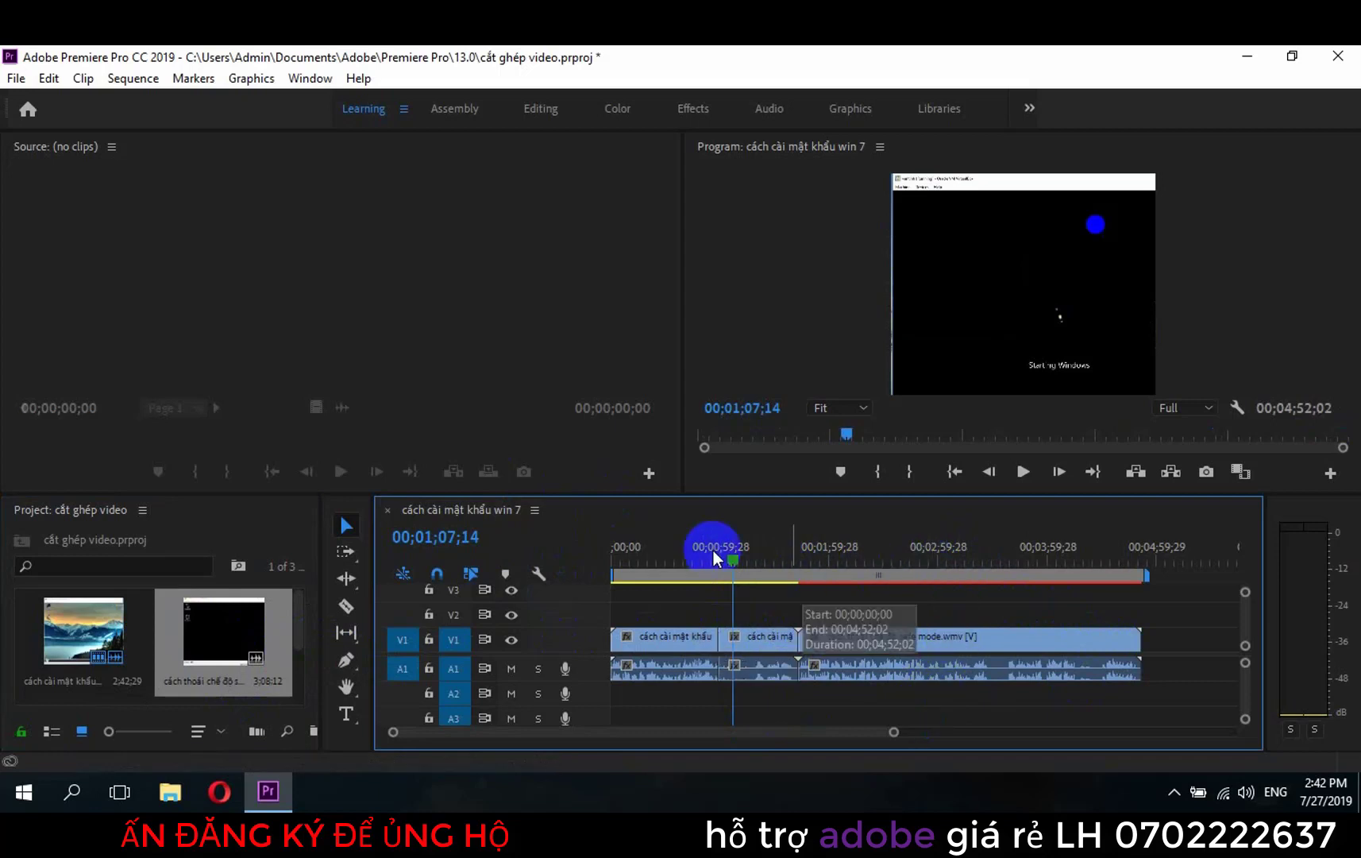
drag(735, 559, 774, 561)
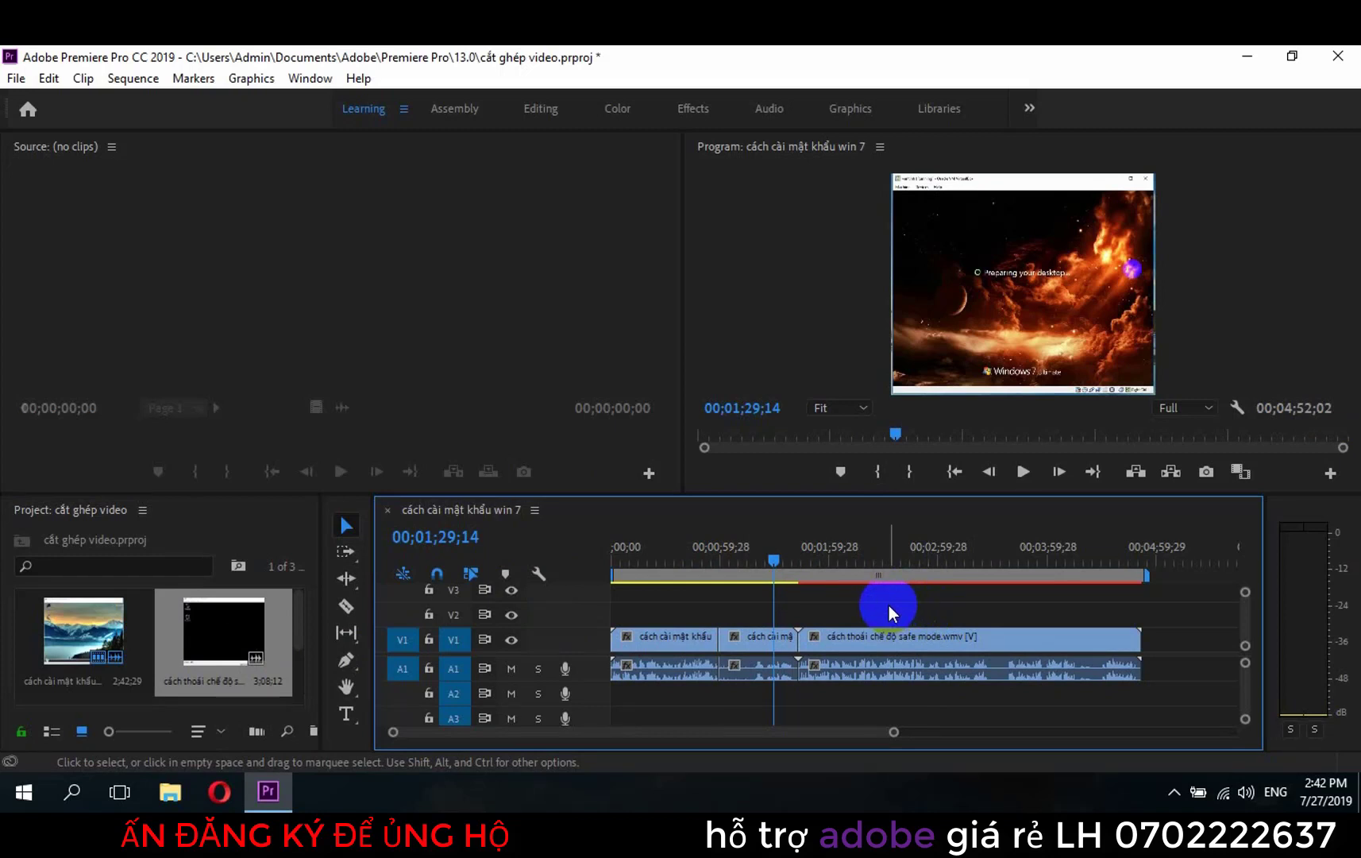
click(750, 638)
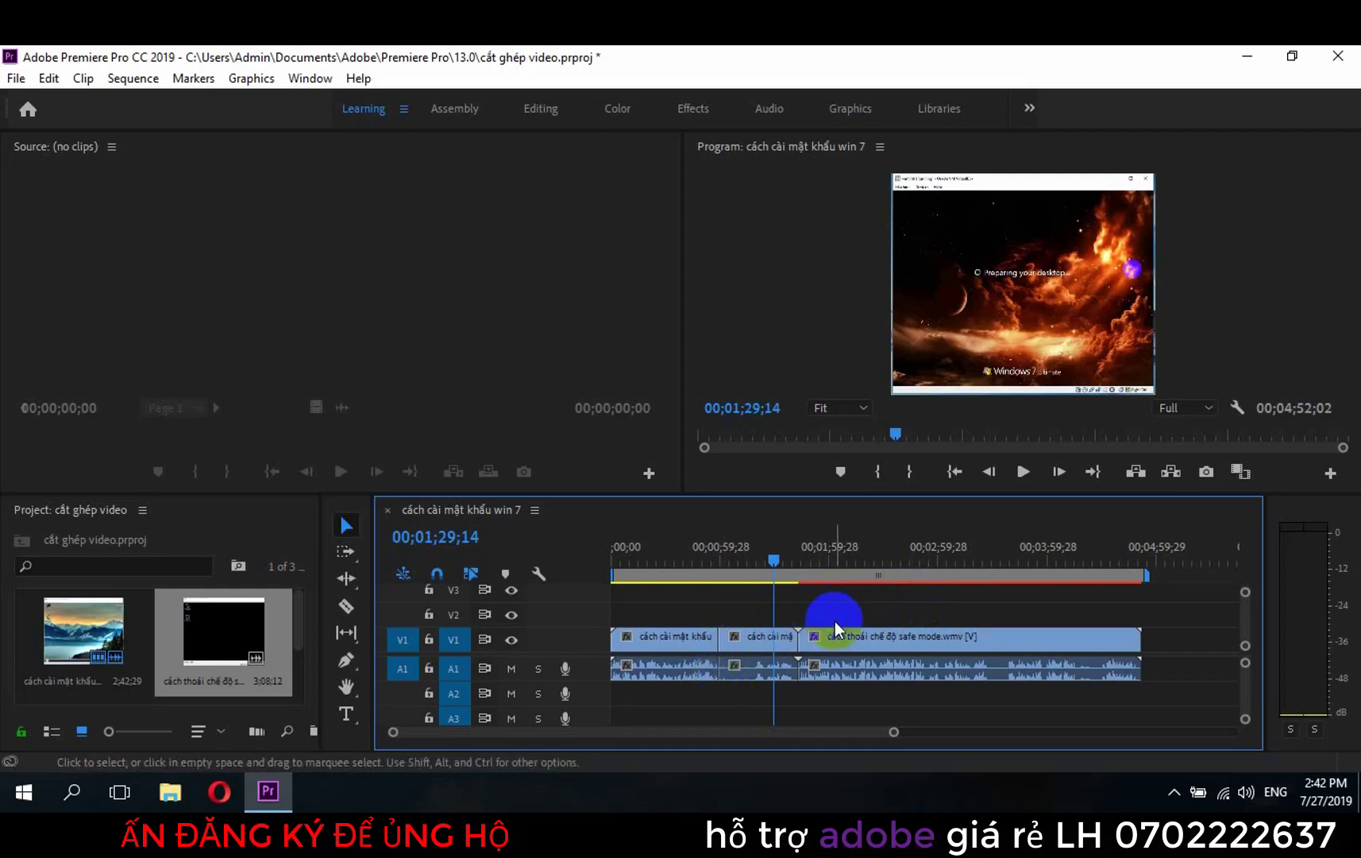
Scrub the playhead through the sequence to about 01;32;05
click(775, 562)
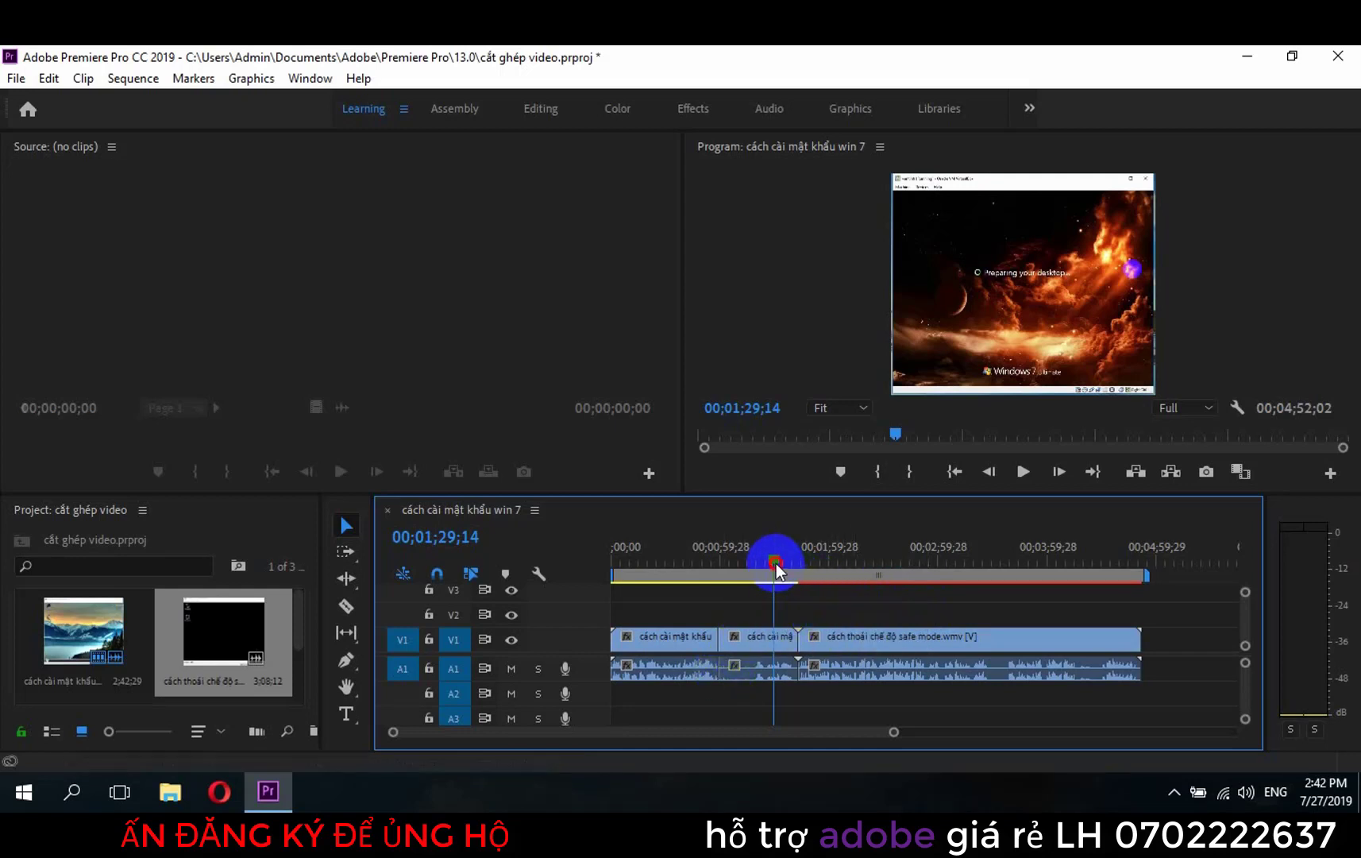
drag(777, 566, 781, 574)
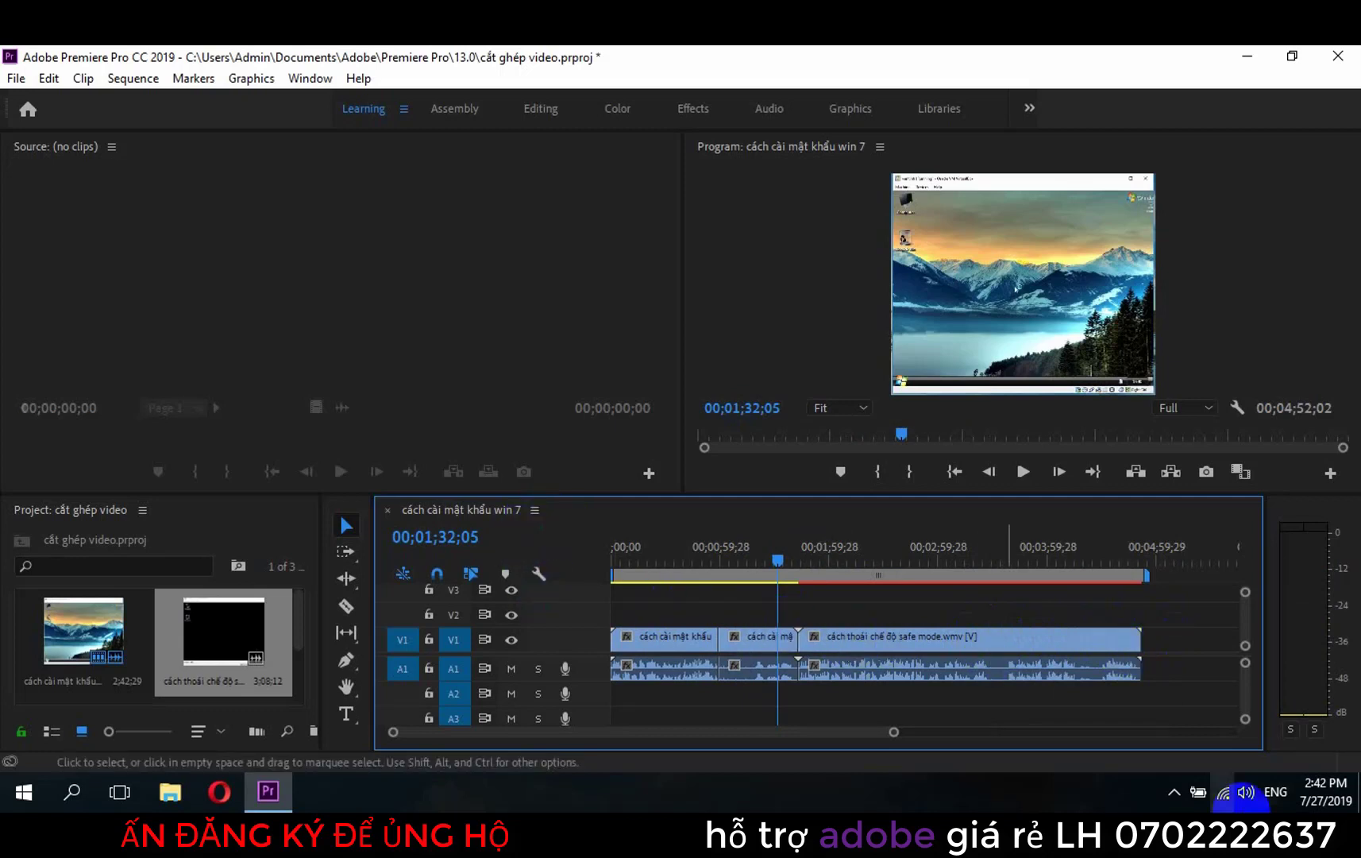
click(1174, 792)
click(1142, 593)
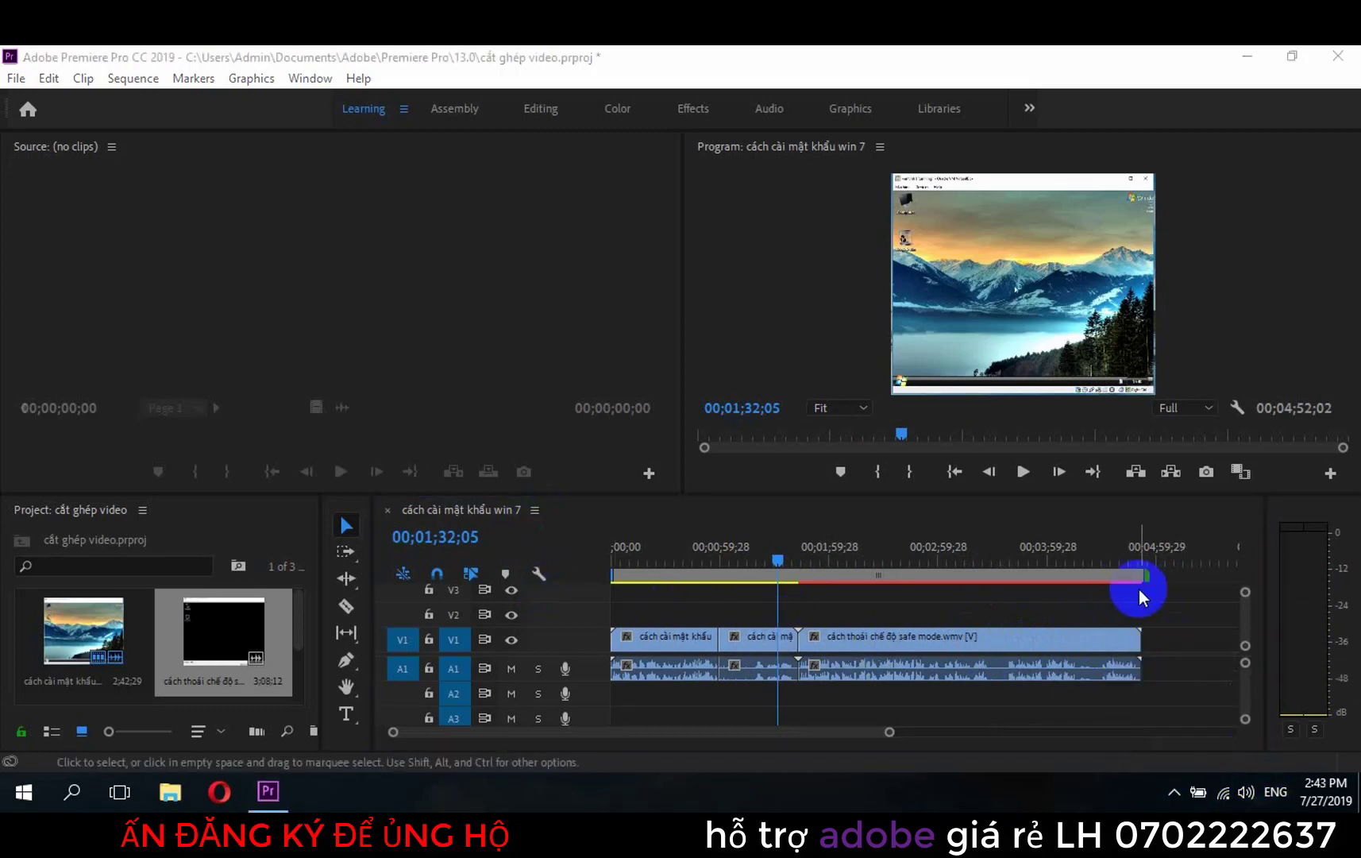
Toggle the Work Area Bar off and back on, then drag its end to about 03;10
click(536, 512)
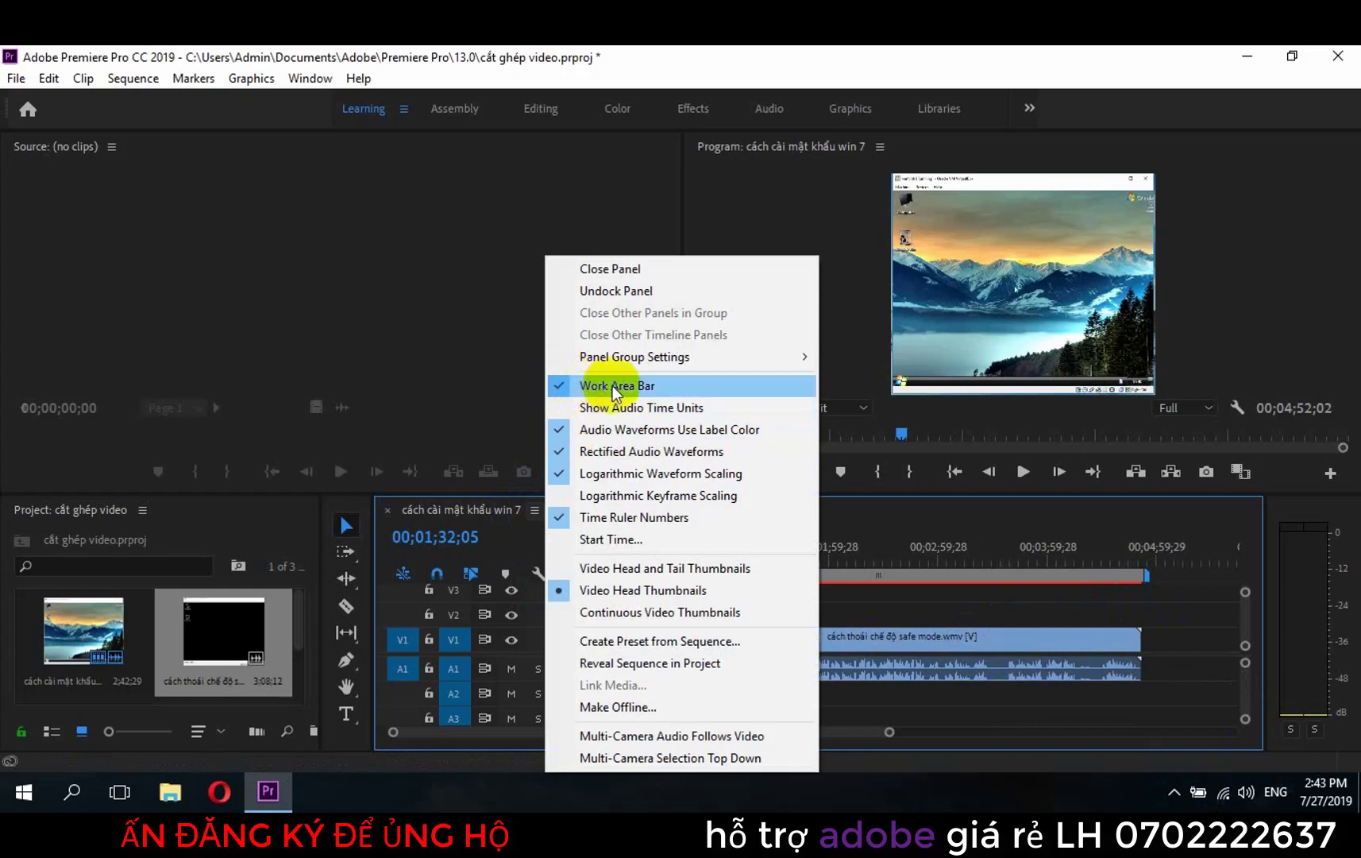
click(671, 386)
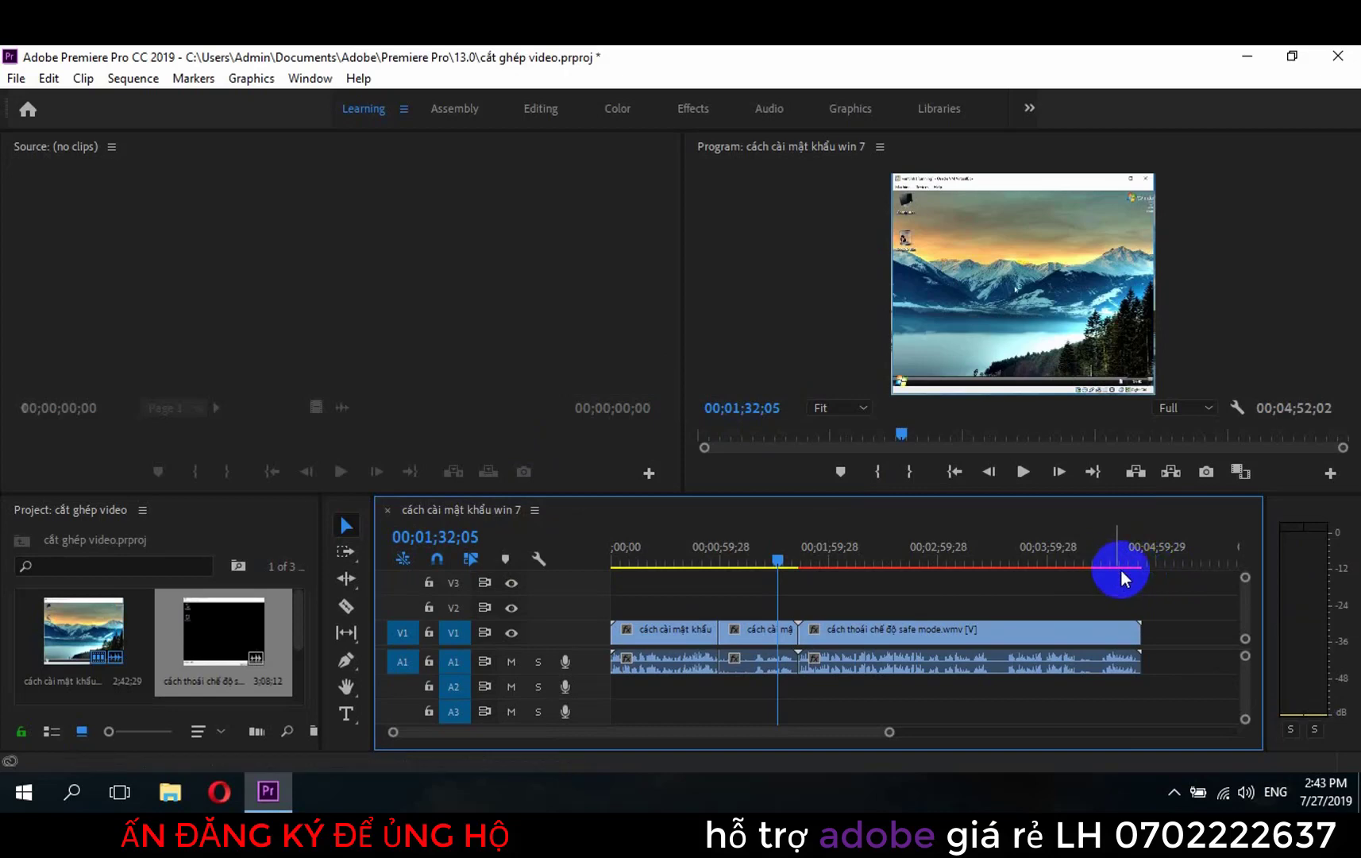
click(535, 510)
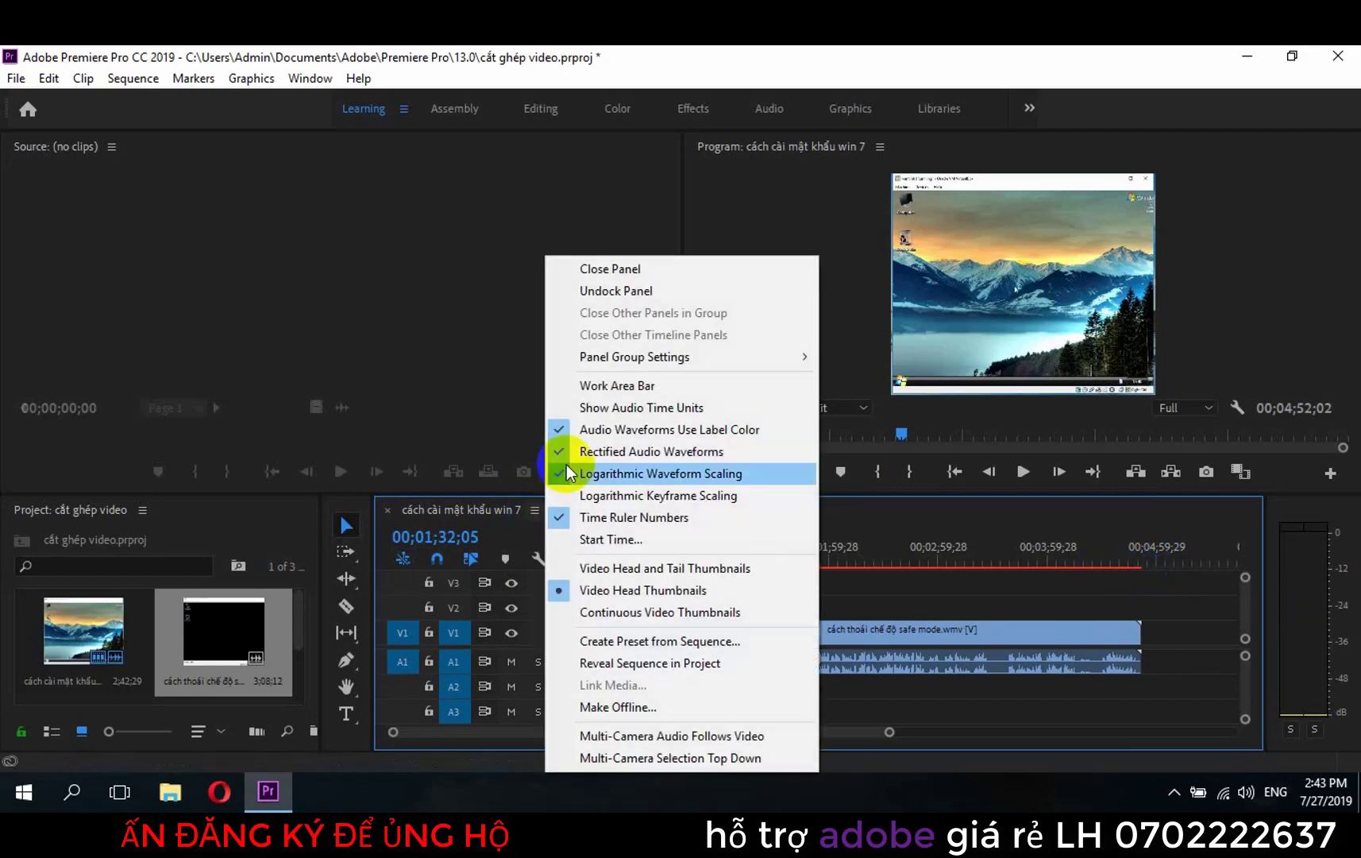
click(617, 386)
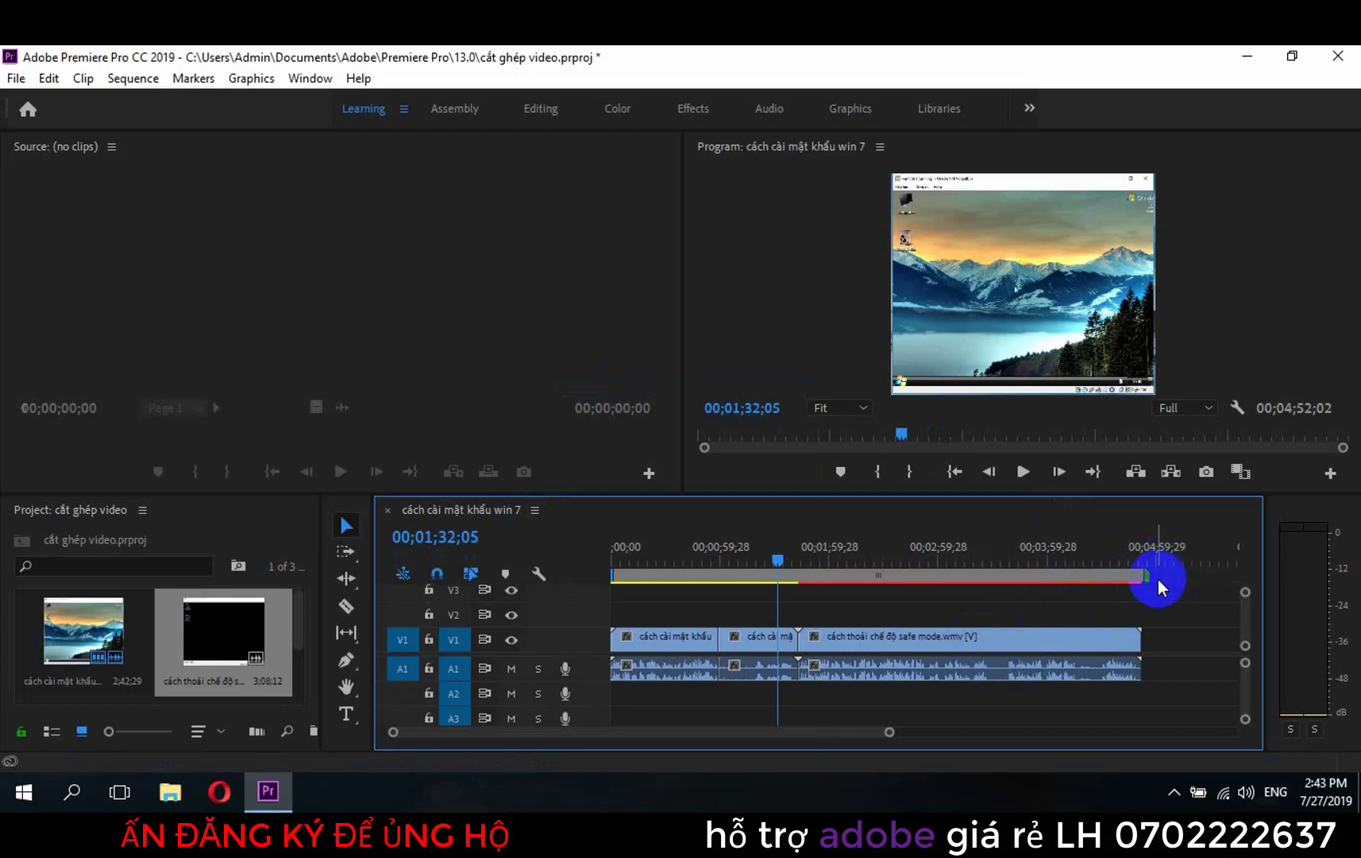
mouse_move(1146, 579)
drag(1148, 584, 961, 593)
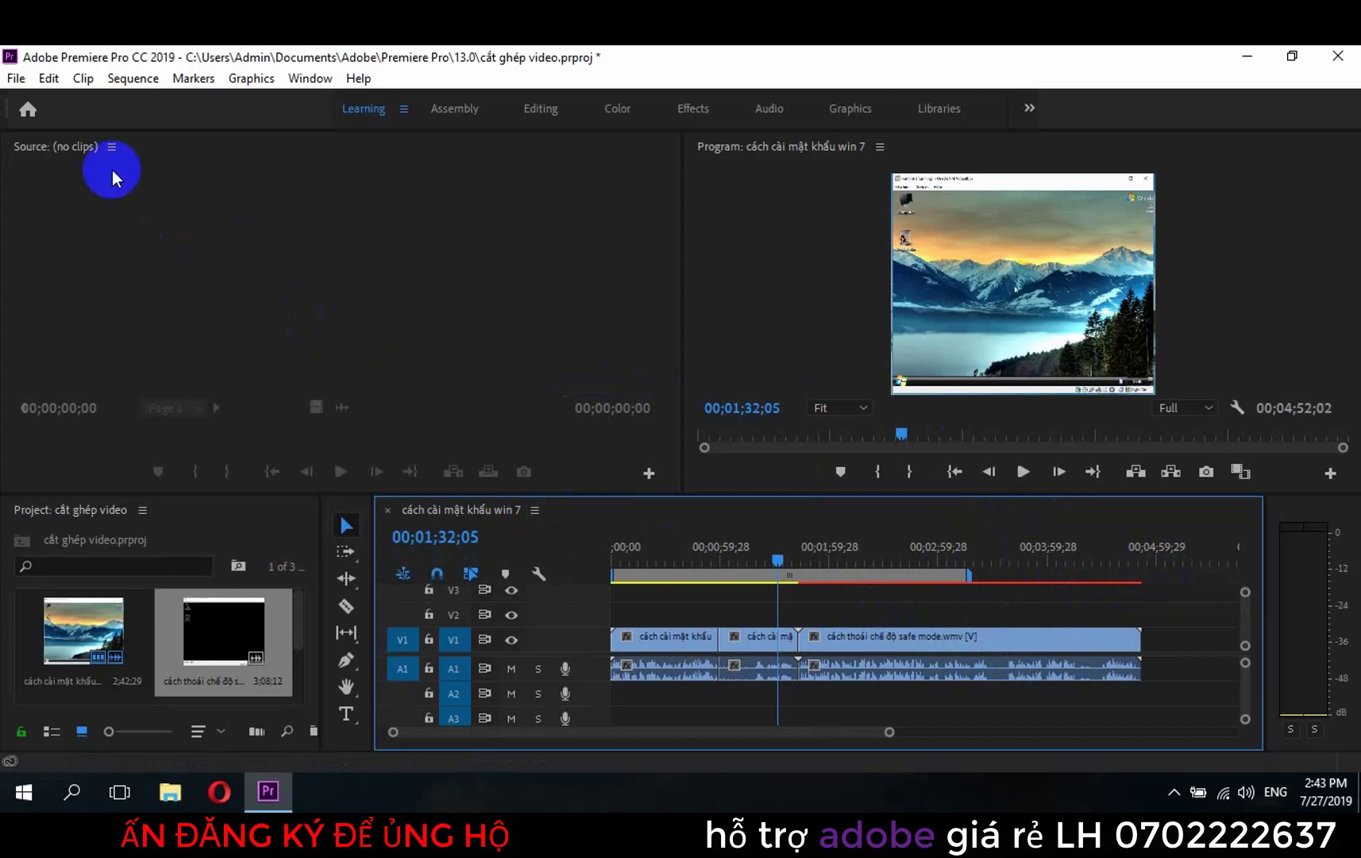
Open the Export Settings dialog via File > Export > Media
click(15, 80)
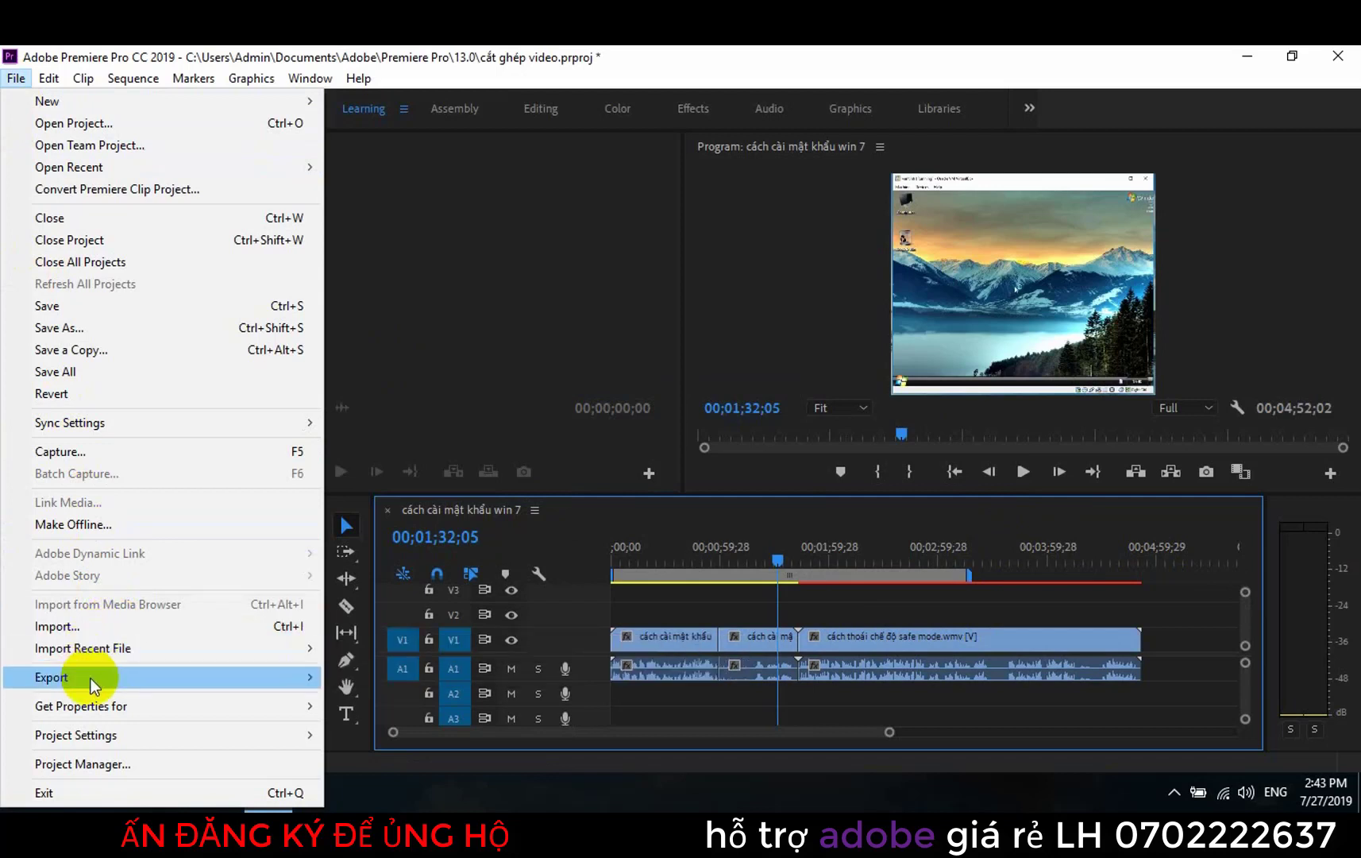
mouse_move(75, 679)
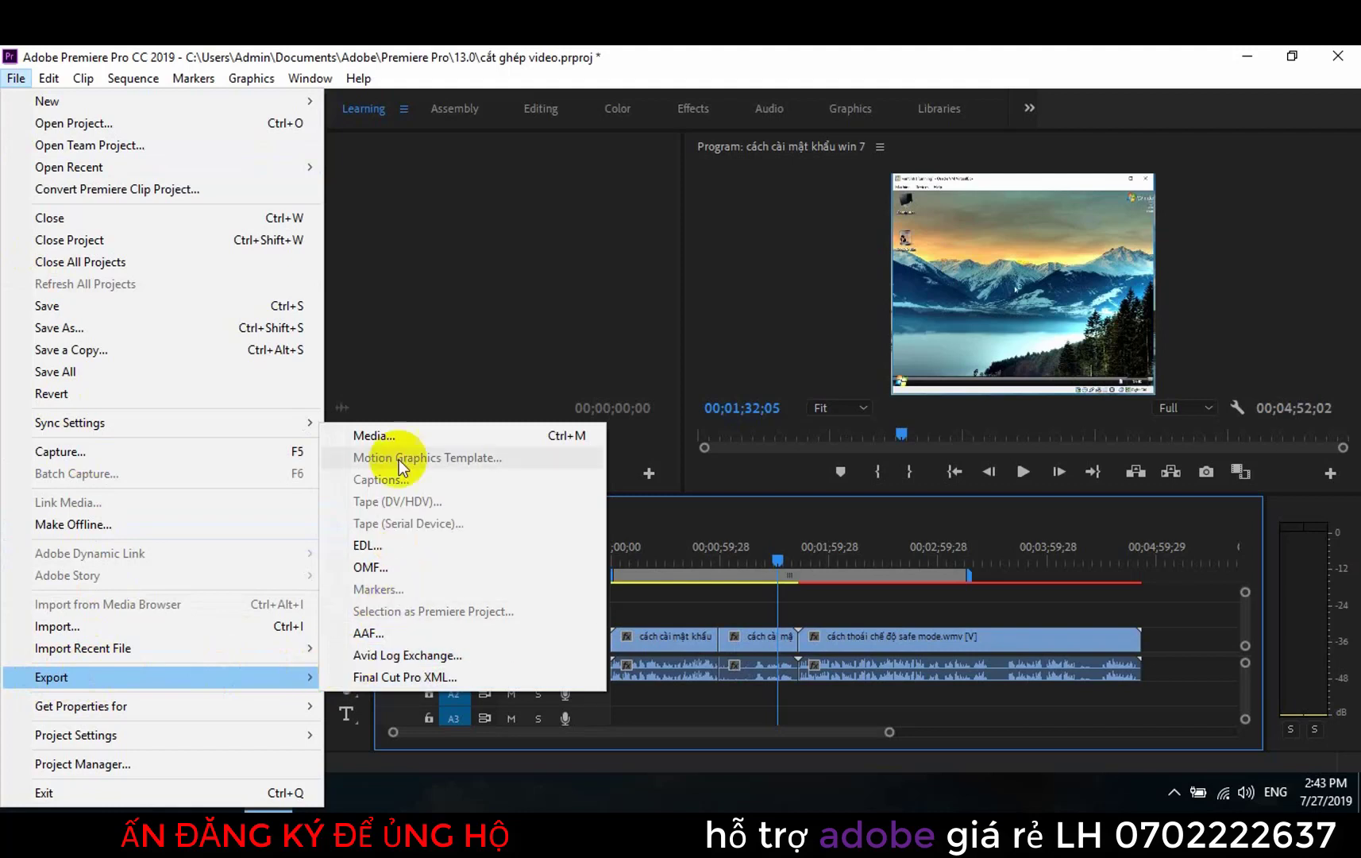
click(373, 436)
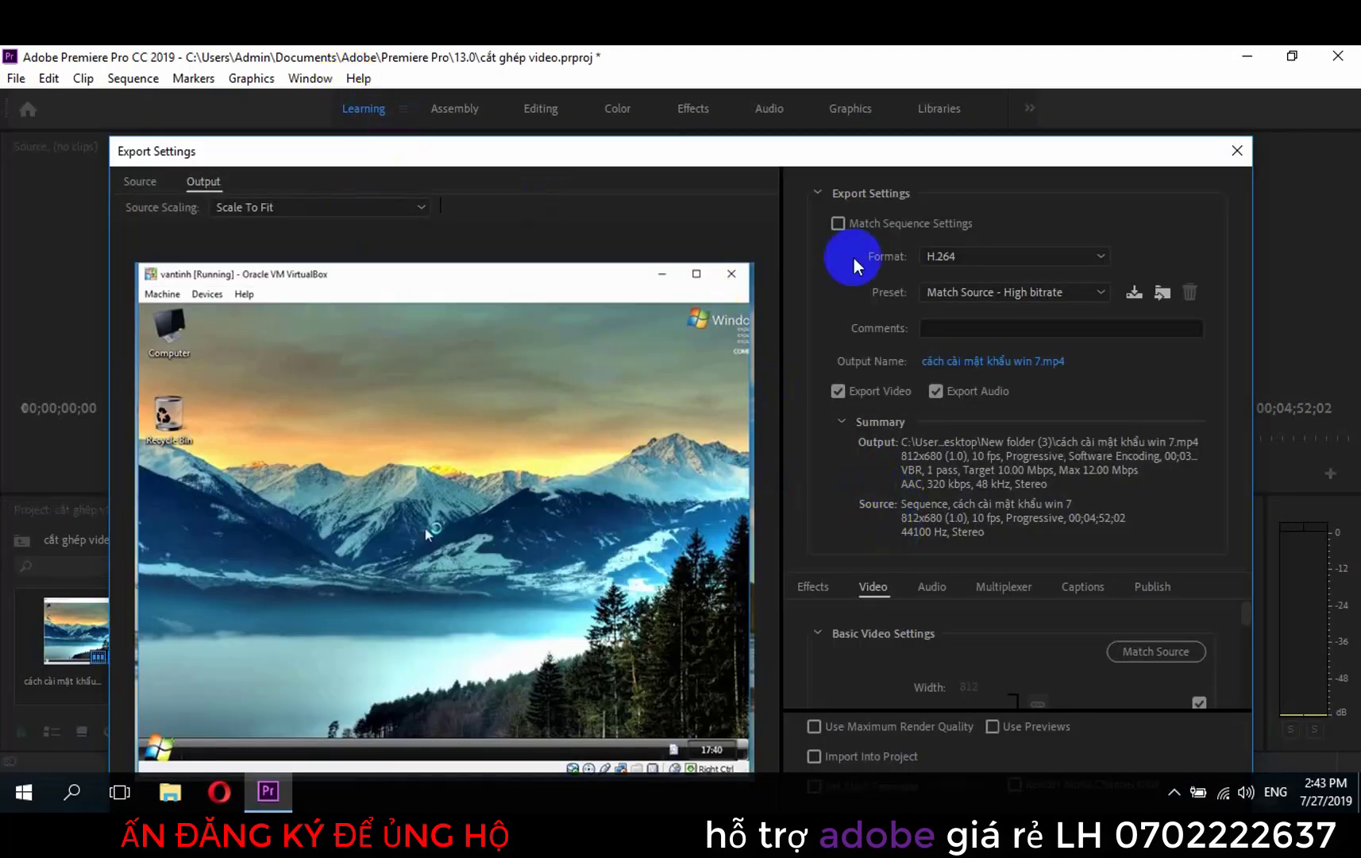
Keep the H.264 format and start exporting 'cách cài mật khẩu win 7.mp4'
click(1096, 258)
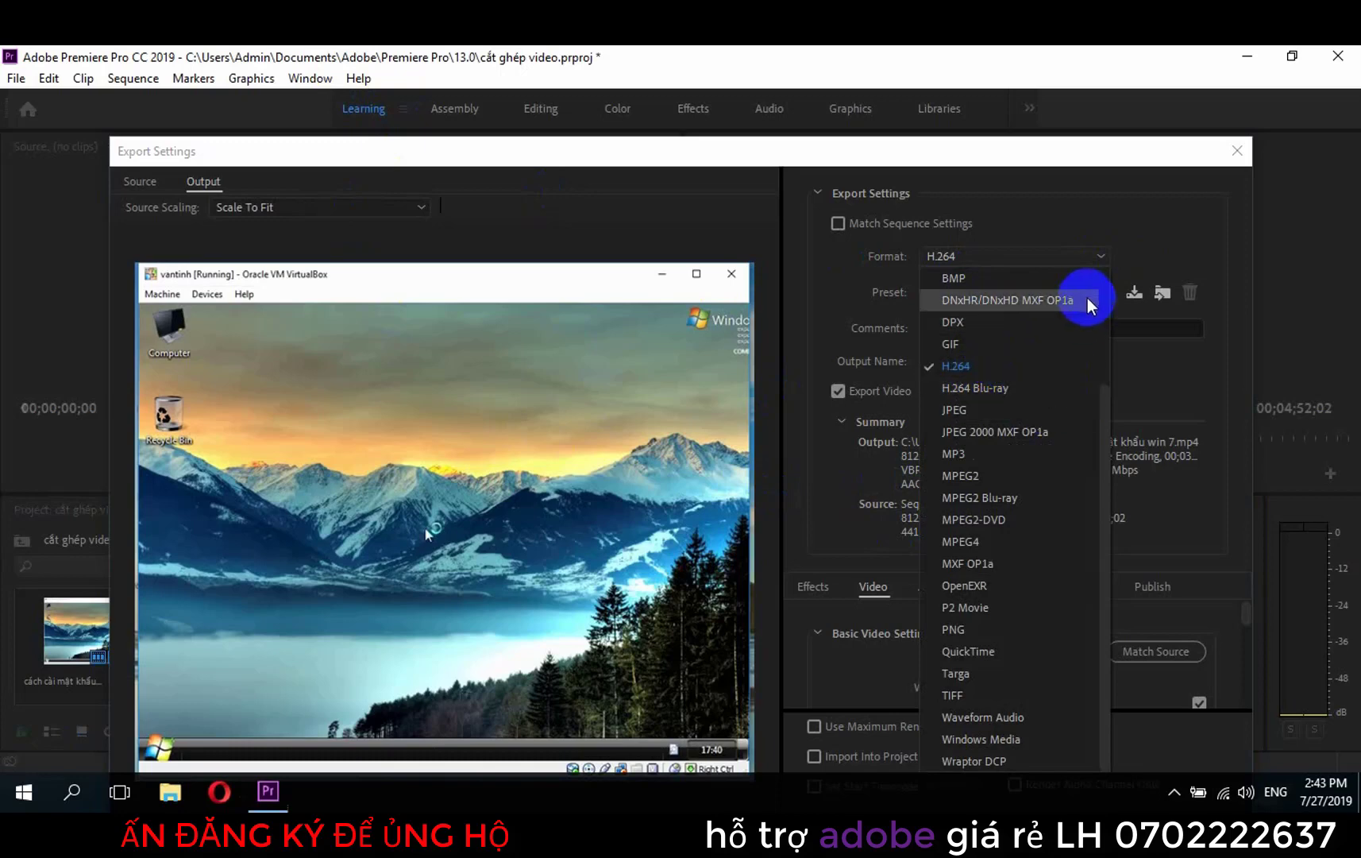
click(955, 364)
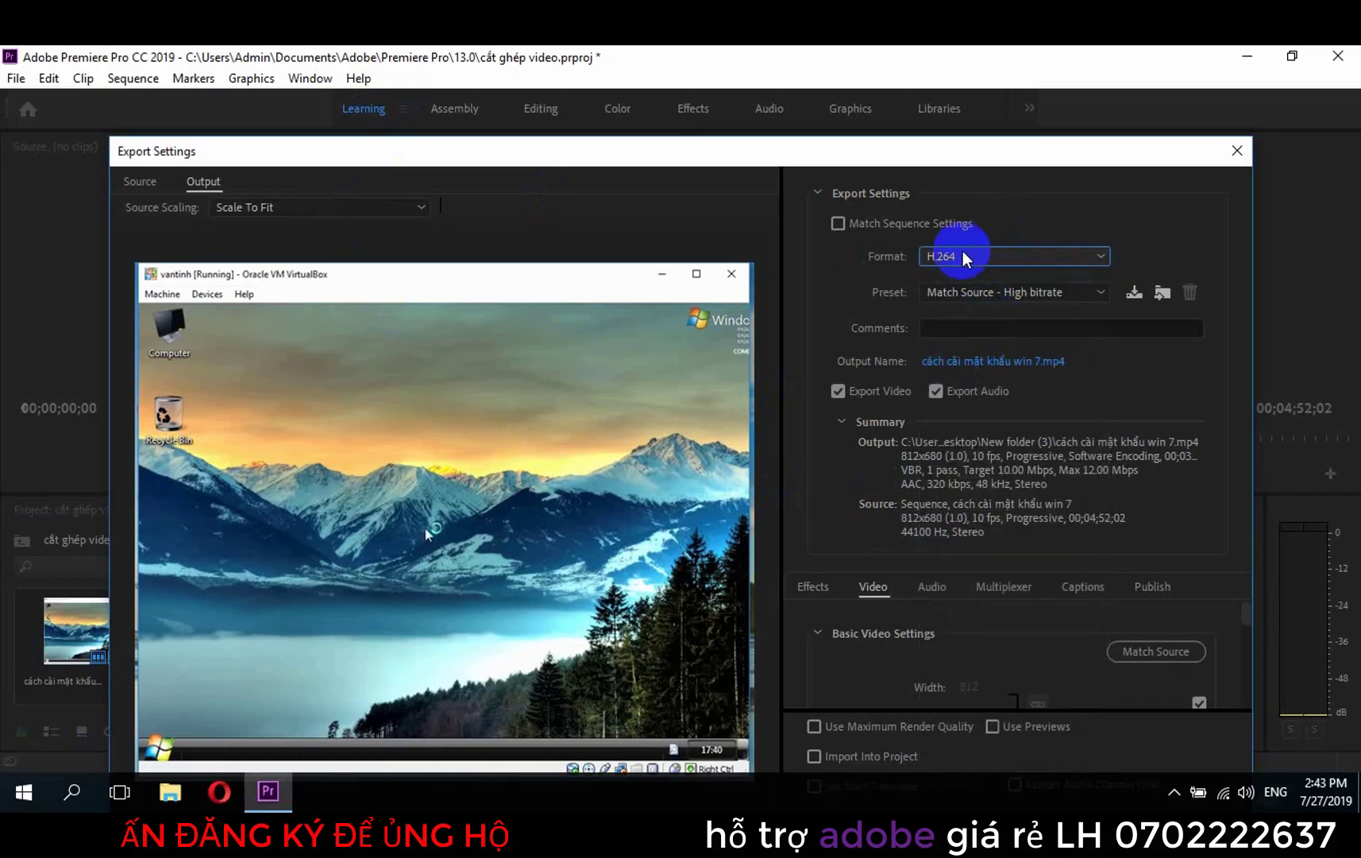
drag(826, 154, 799, 87)
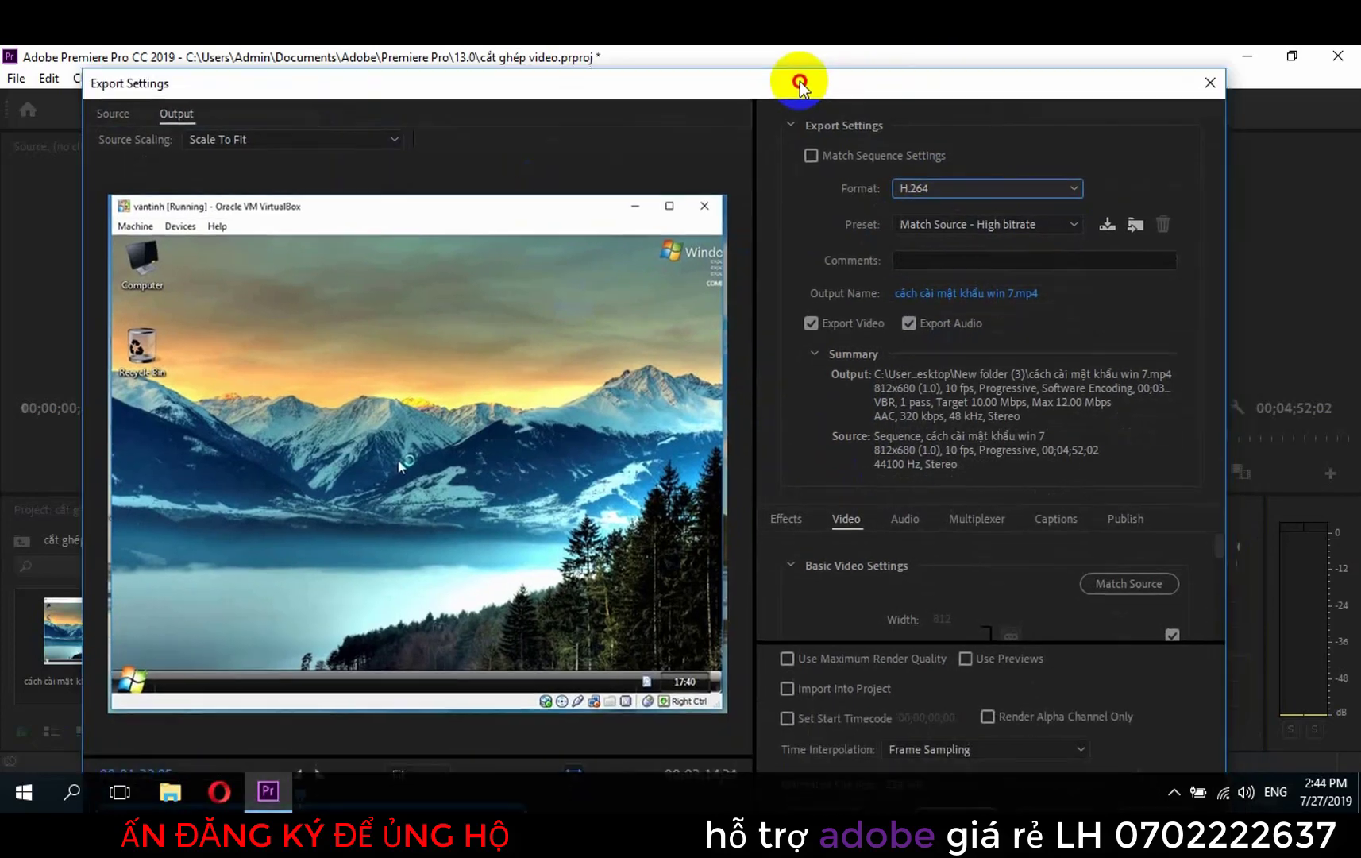
drag(992, 98, 979, 55)
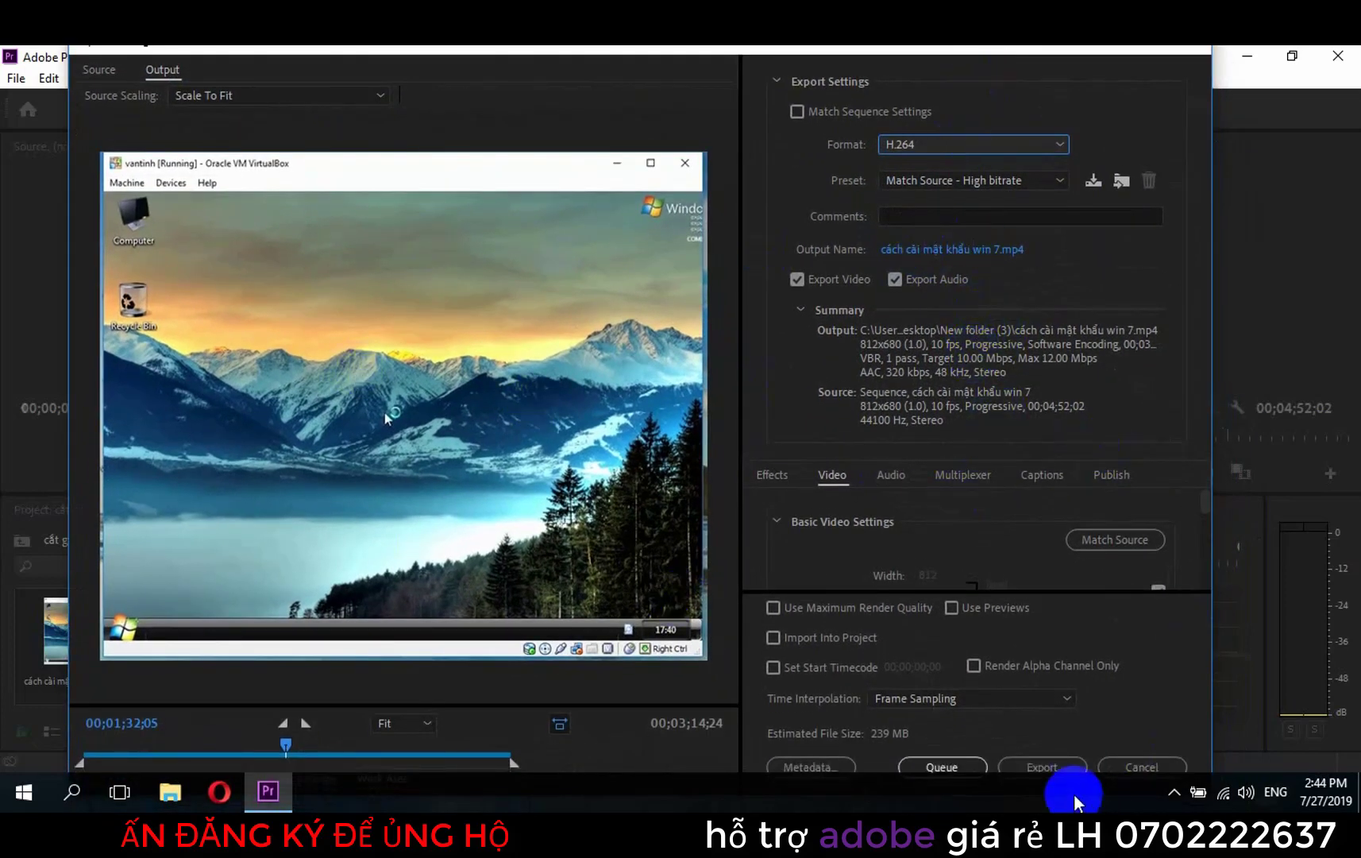
click(1046, 768)
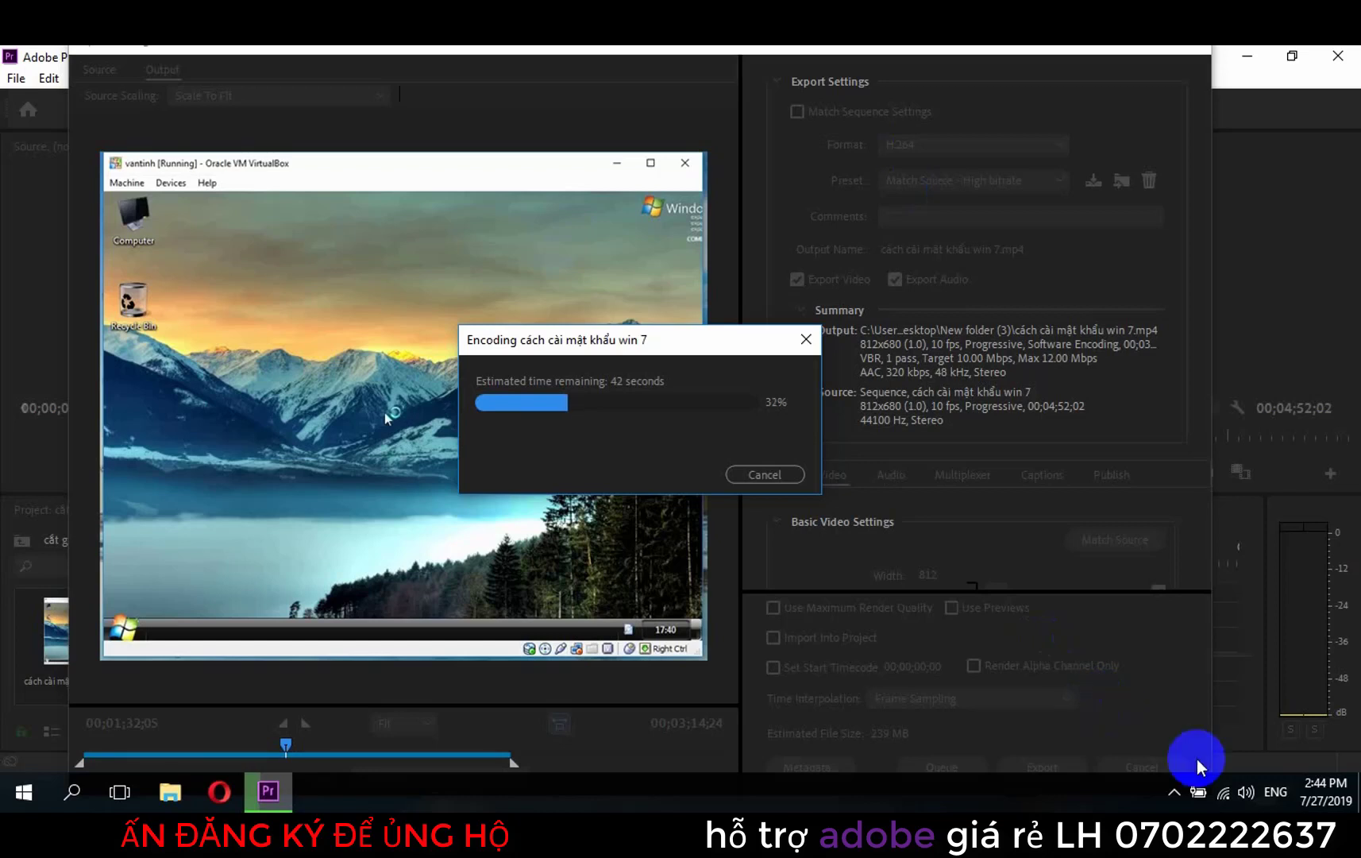
click(1174, 792)
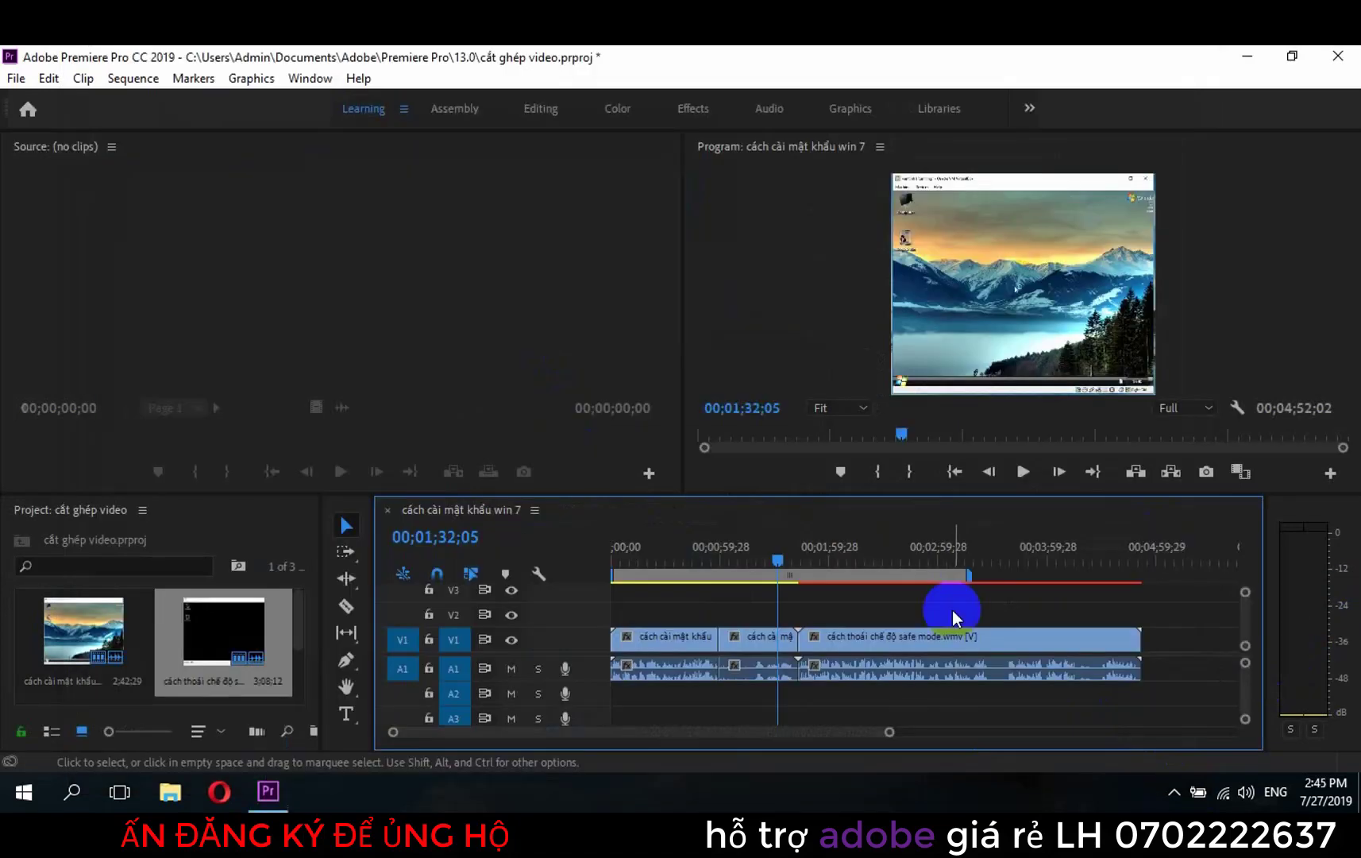
Minimise Premiere, refresh the desktop, then restore Premiere and minimise it again
click(1238, 55)
right_click(691, 211)
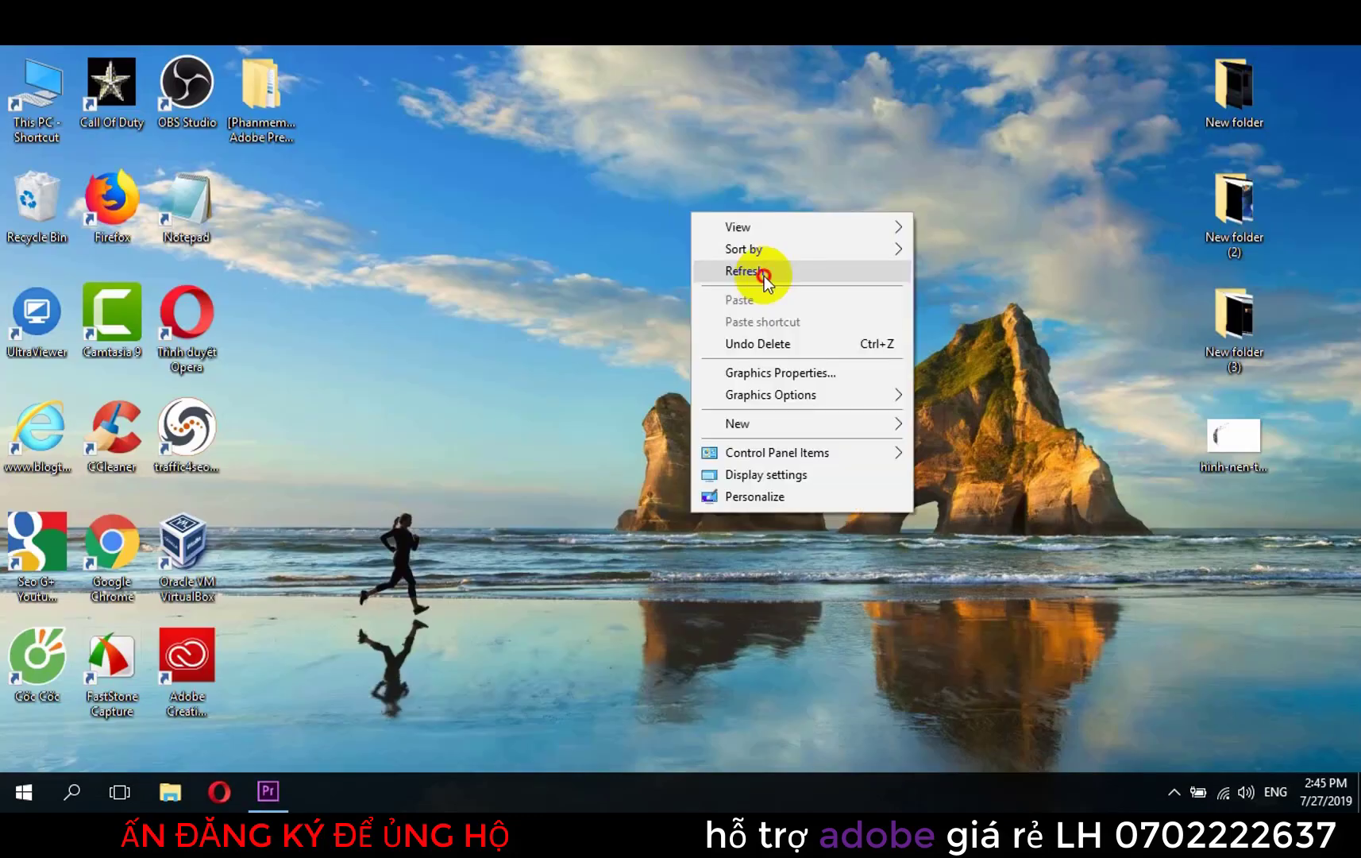
click(763, 275)
click(267, 789)
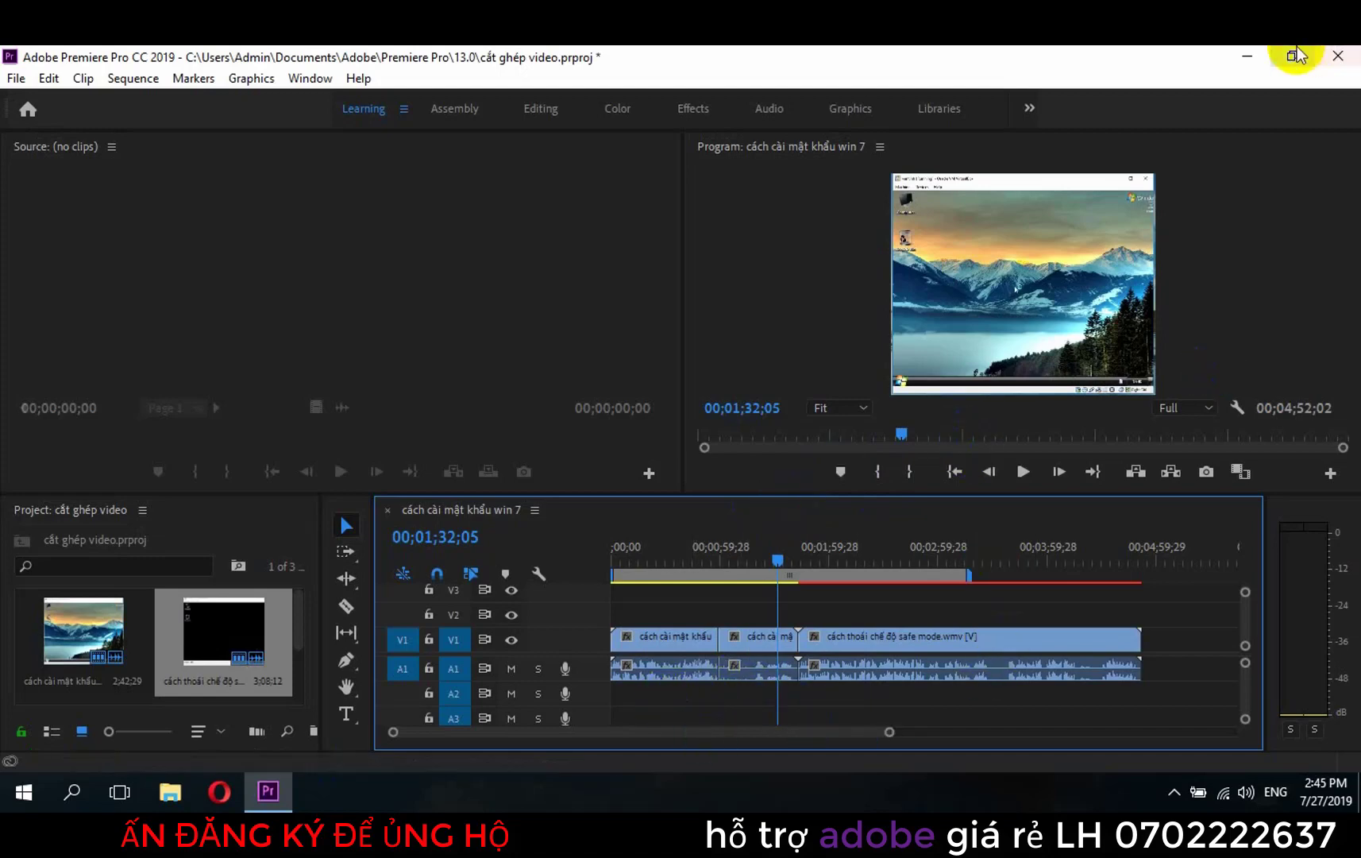
click(1253, 56)
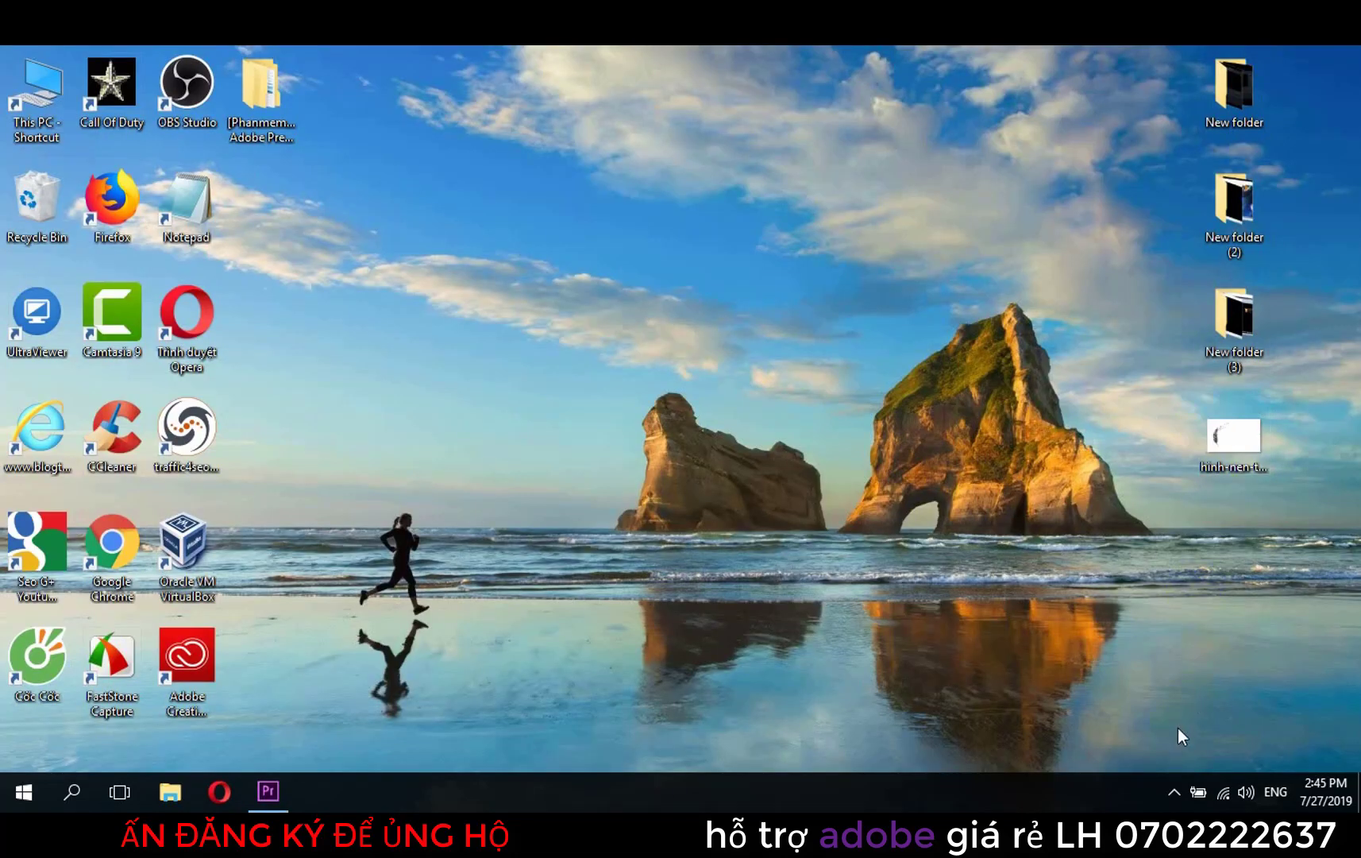
Check New folder (3), New folder (2) and New folder on the desktop for the export
click(1242, 334)
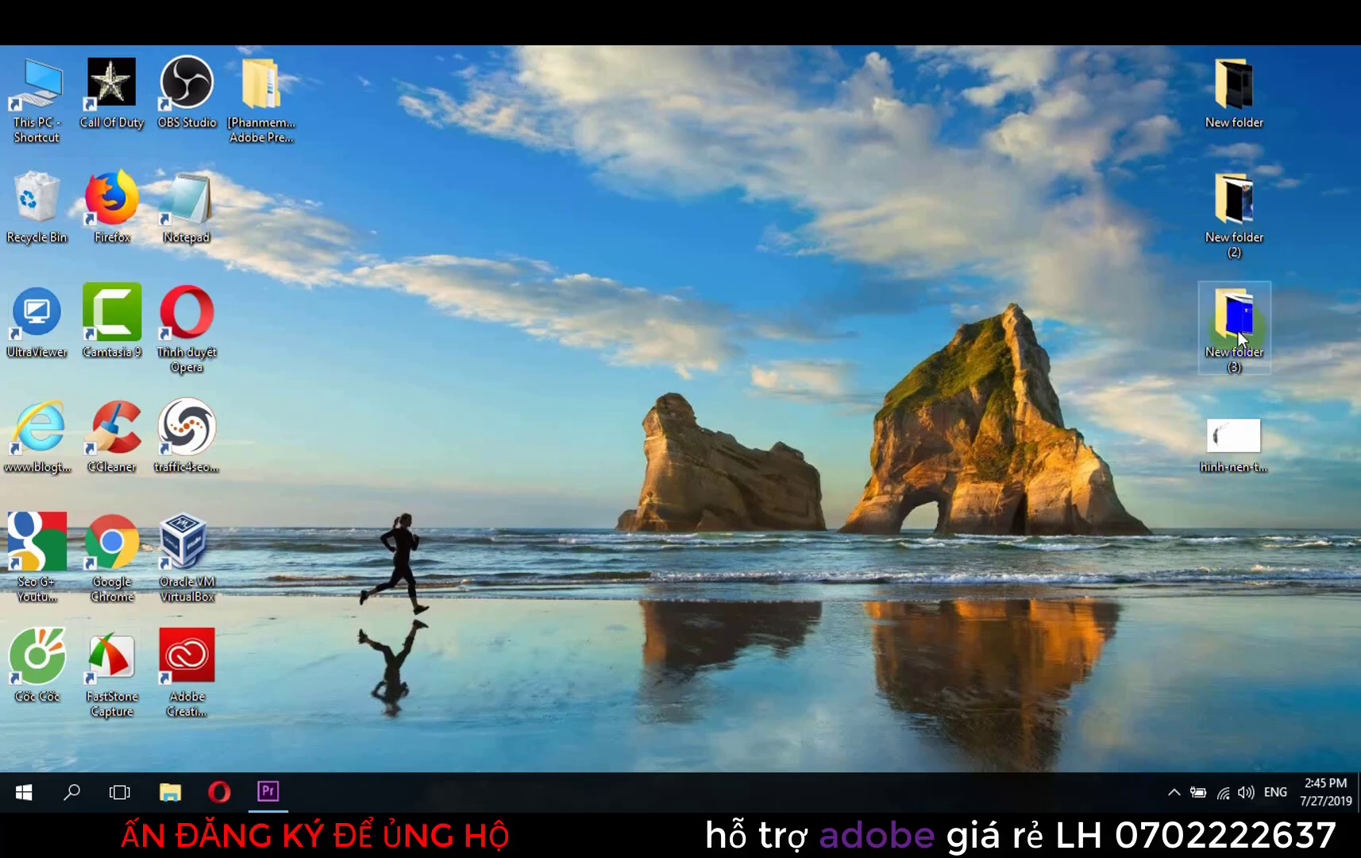
double_click(1239, 334)
click(1331, 247)
click(1230, 237)
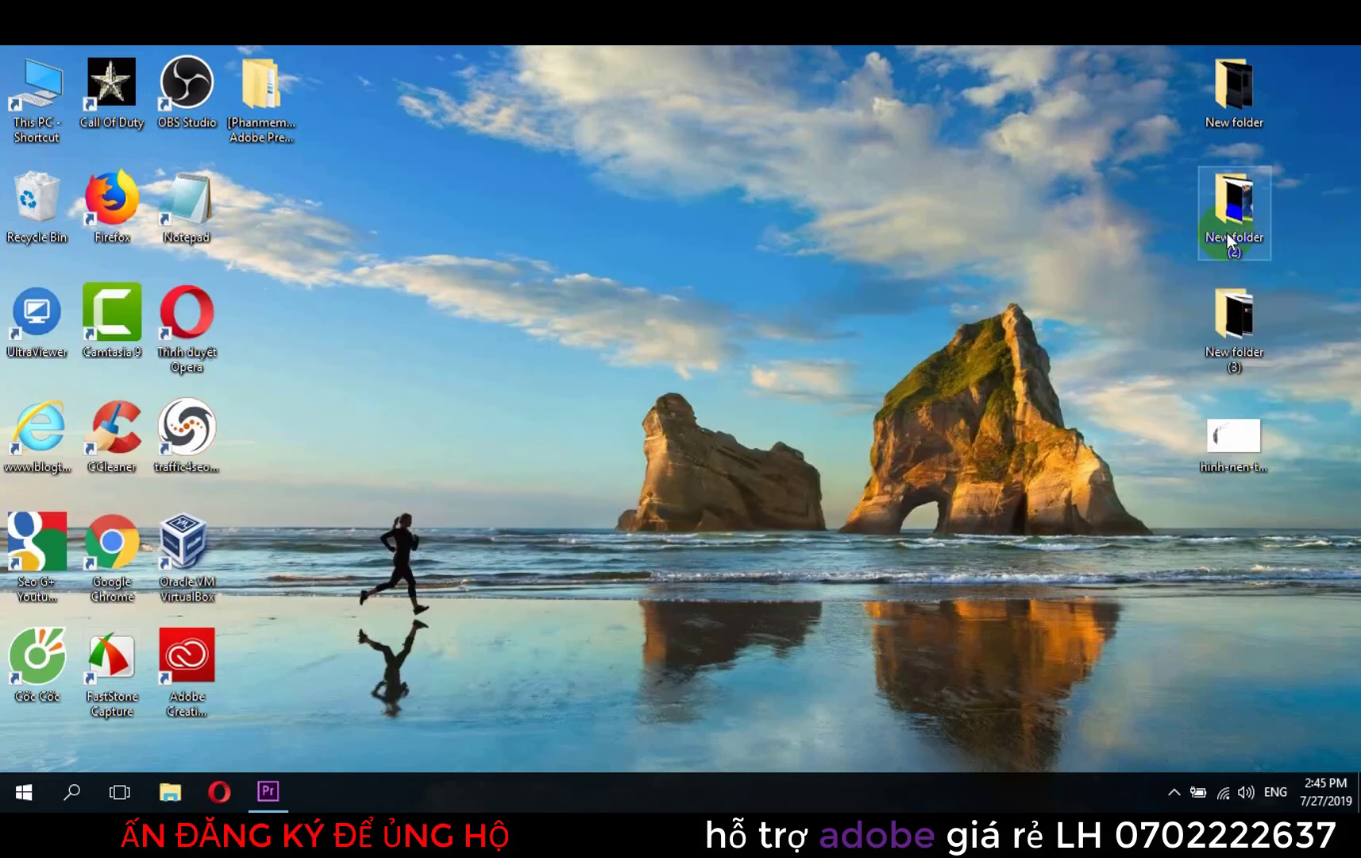
double_click(1227, 233)
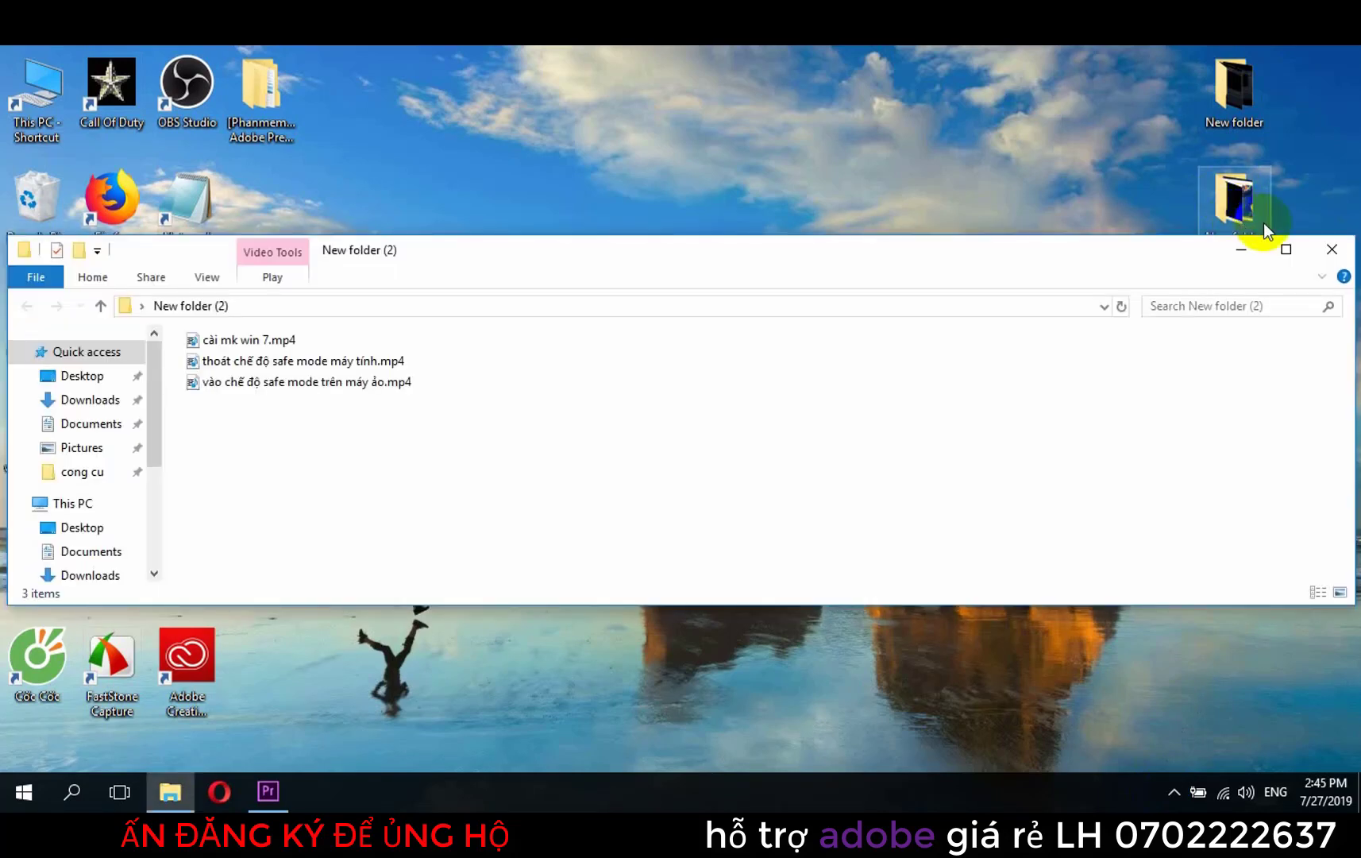
click(1332, 249)
double_click(1229, 105)
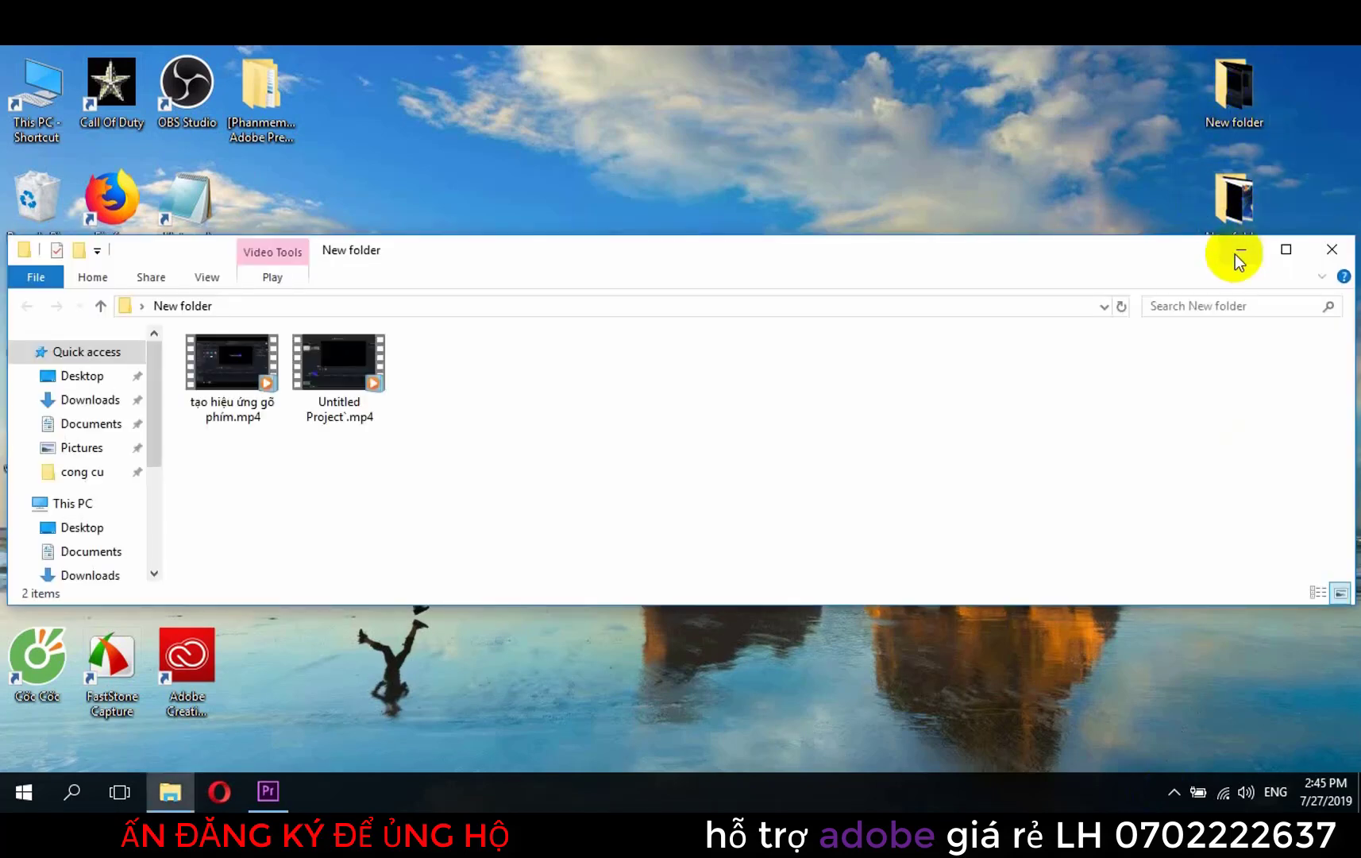
click(1333, 249)
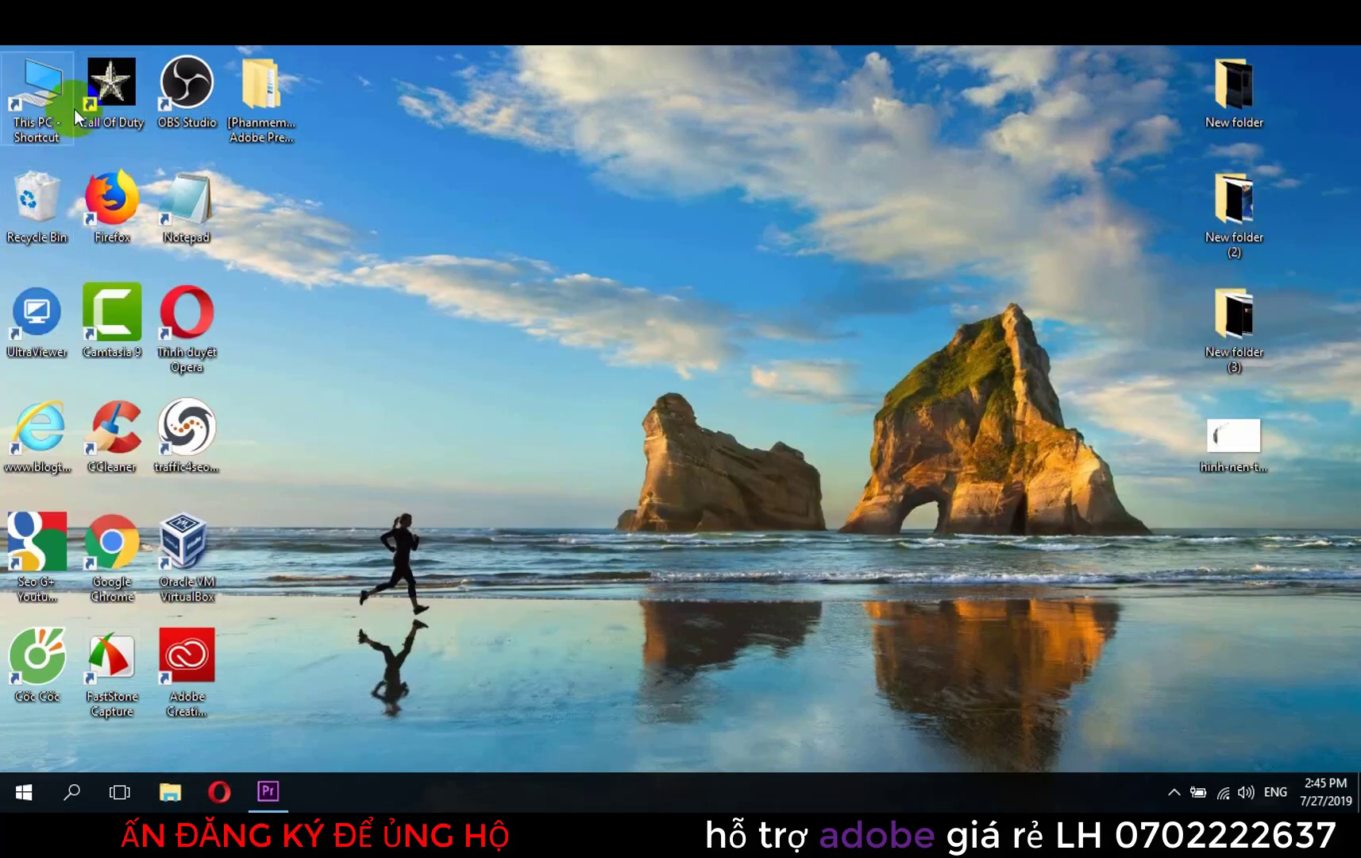
Browse This PC > Local Disk (C:) > Users > Admin > Documents
double_click(54, 101)
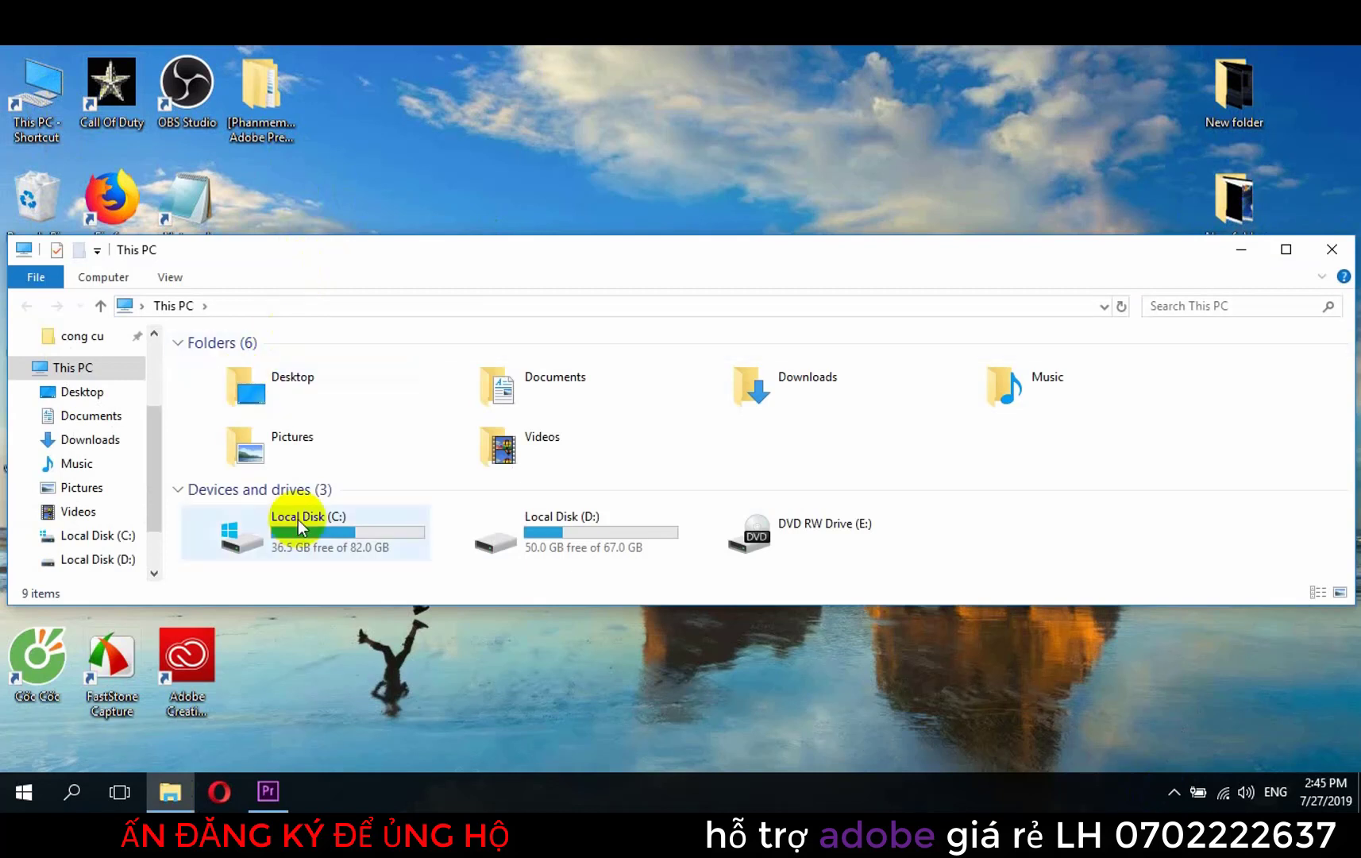
double_click(291, 548)
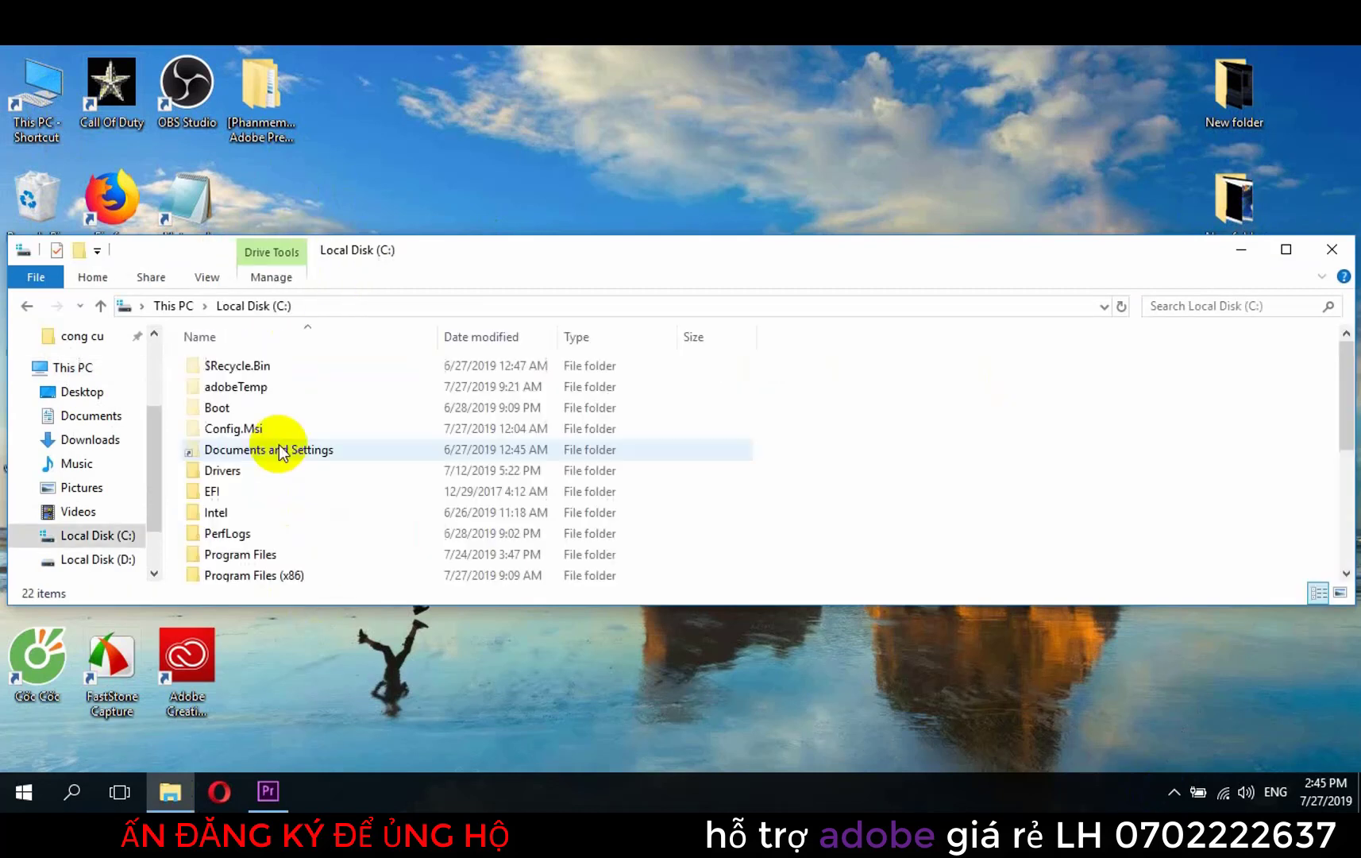
scroll(263, 511, down, 2)
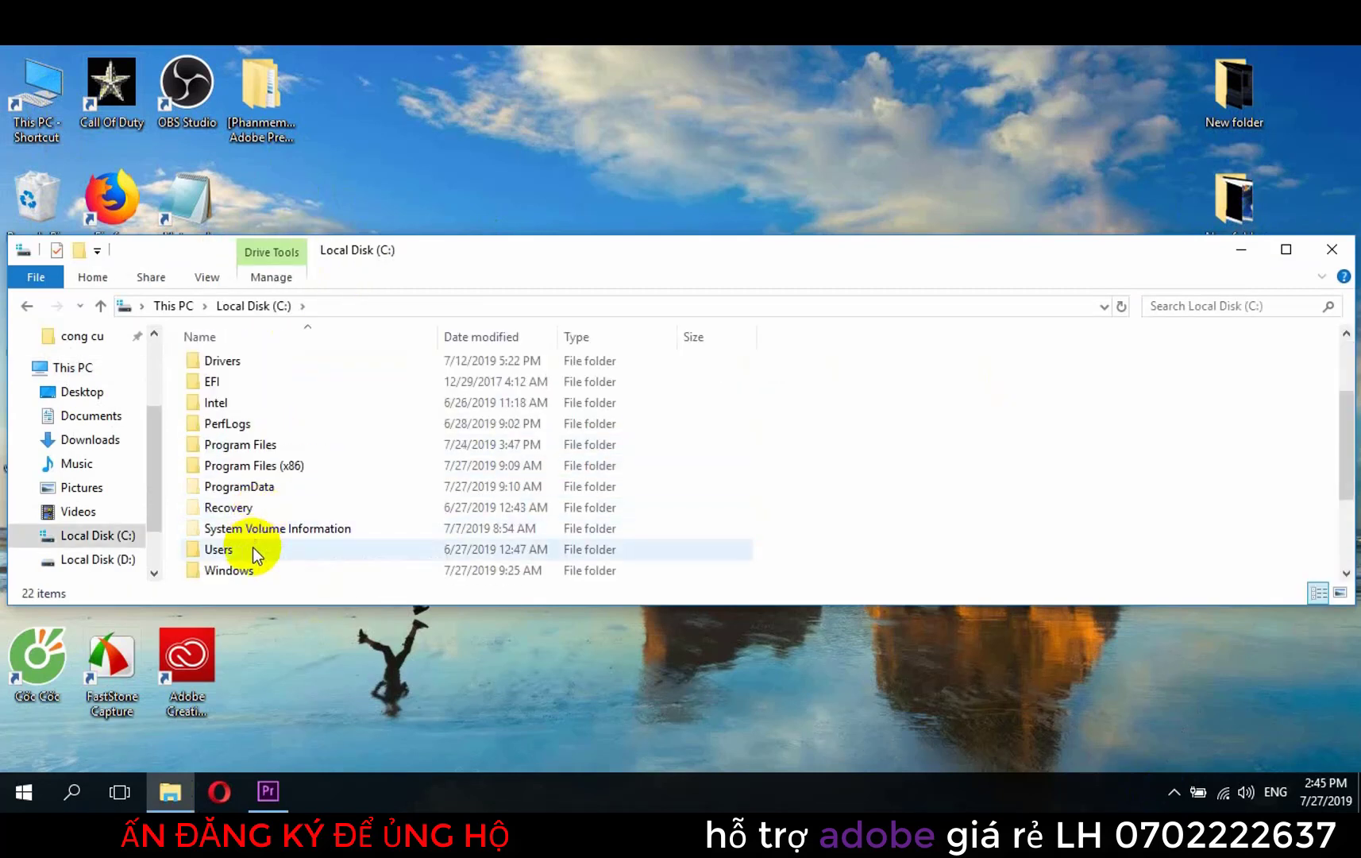
double_click(215, 550)
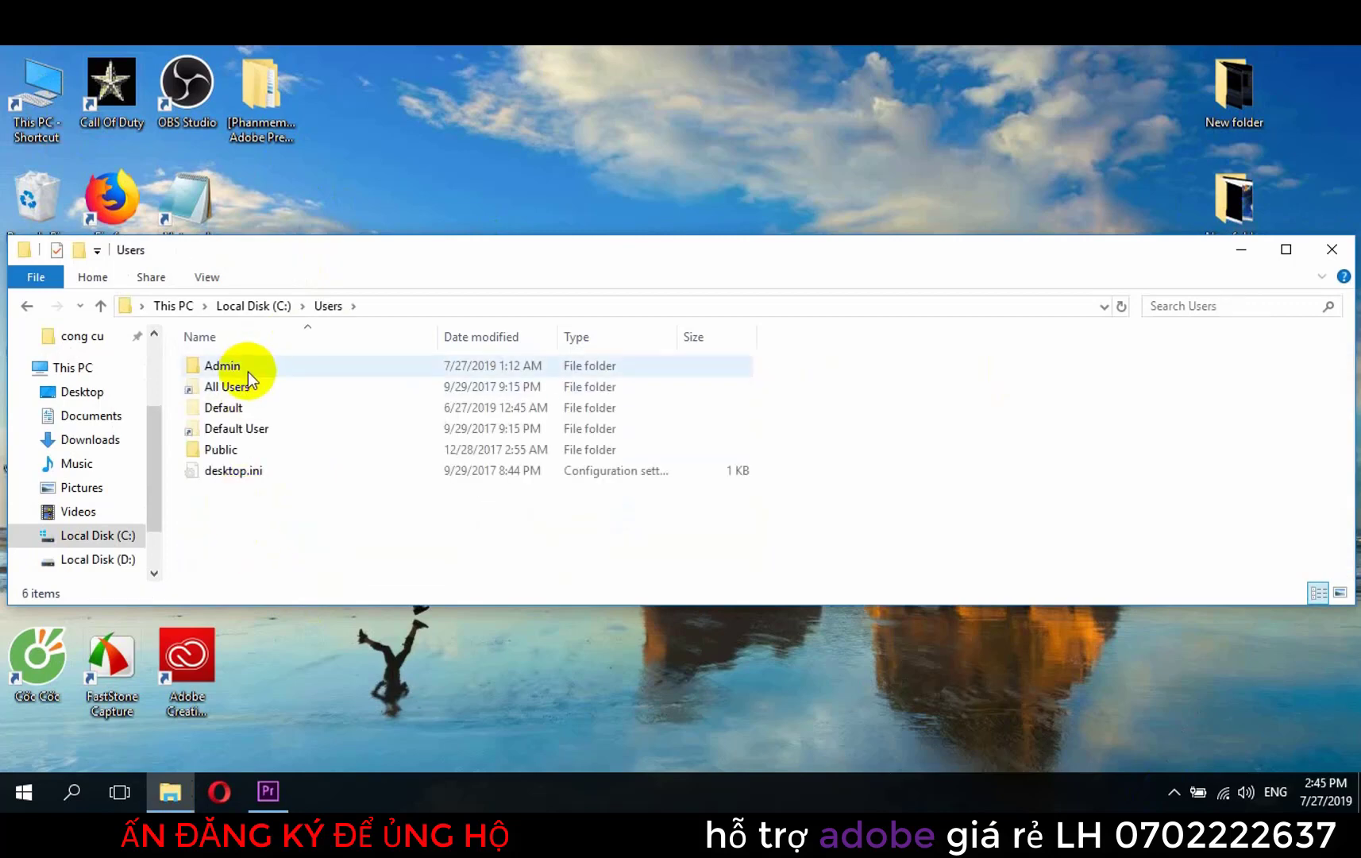
double_click(247, 369)
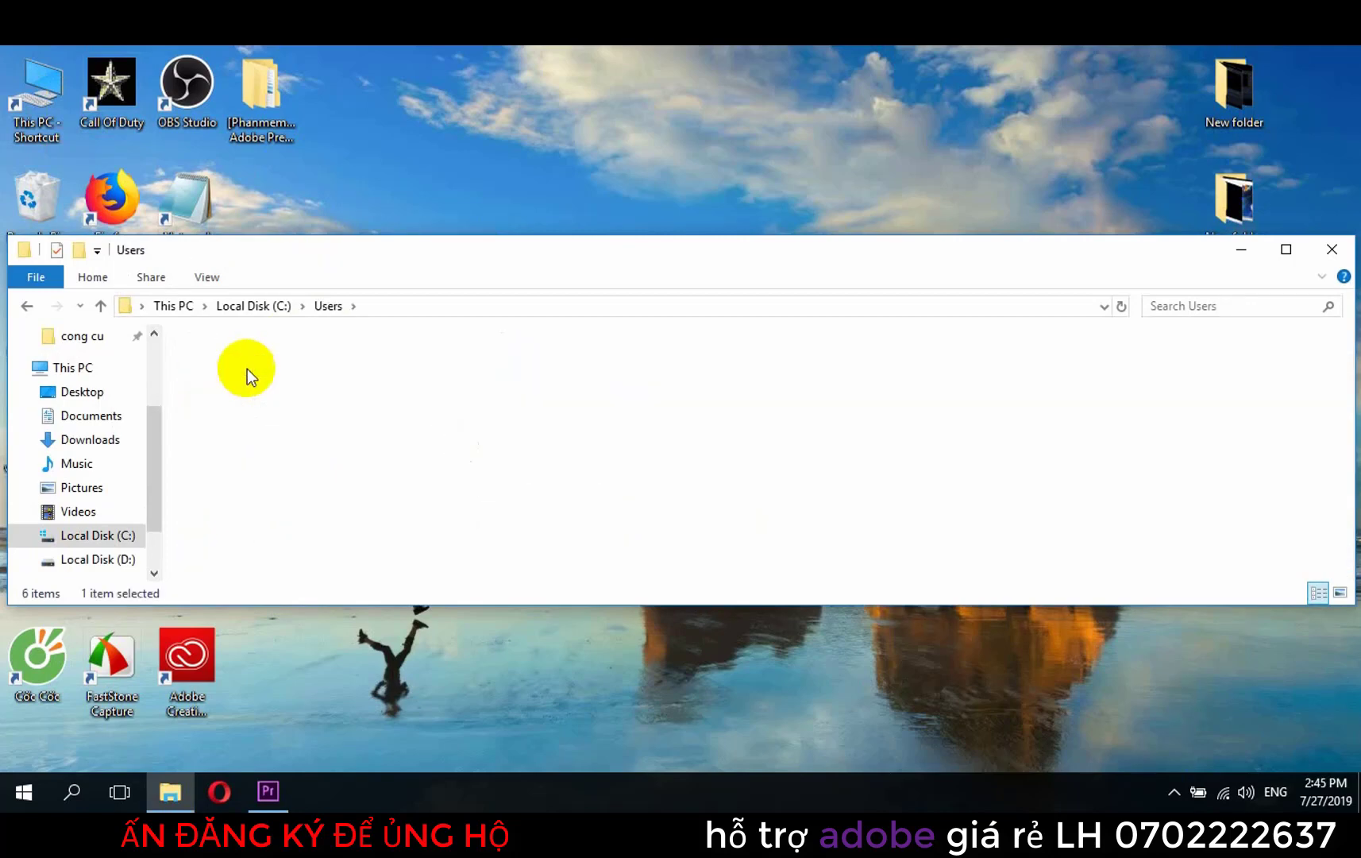
scroll(288, 476, down, 2)
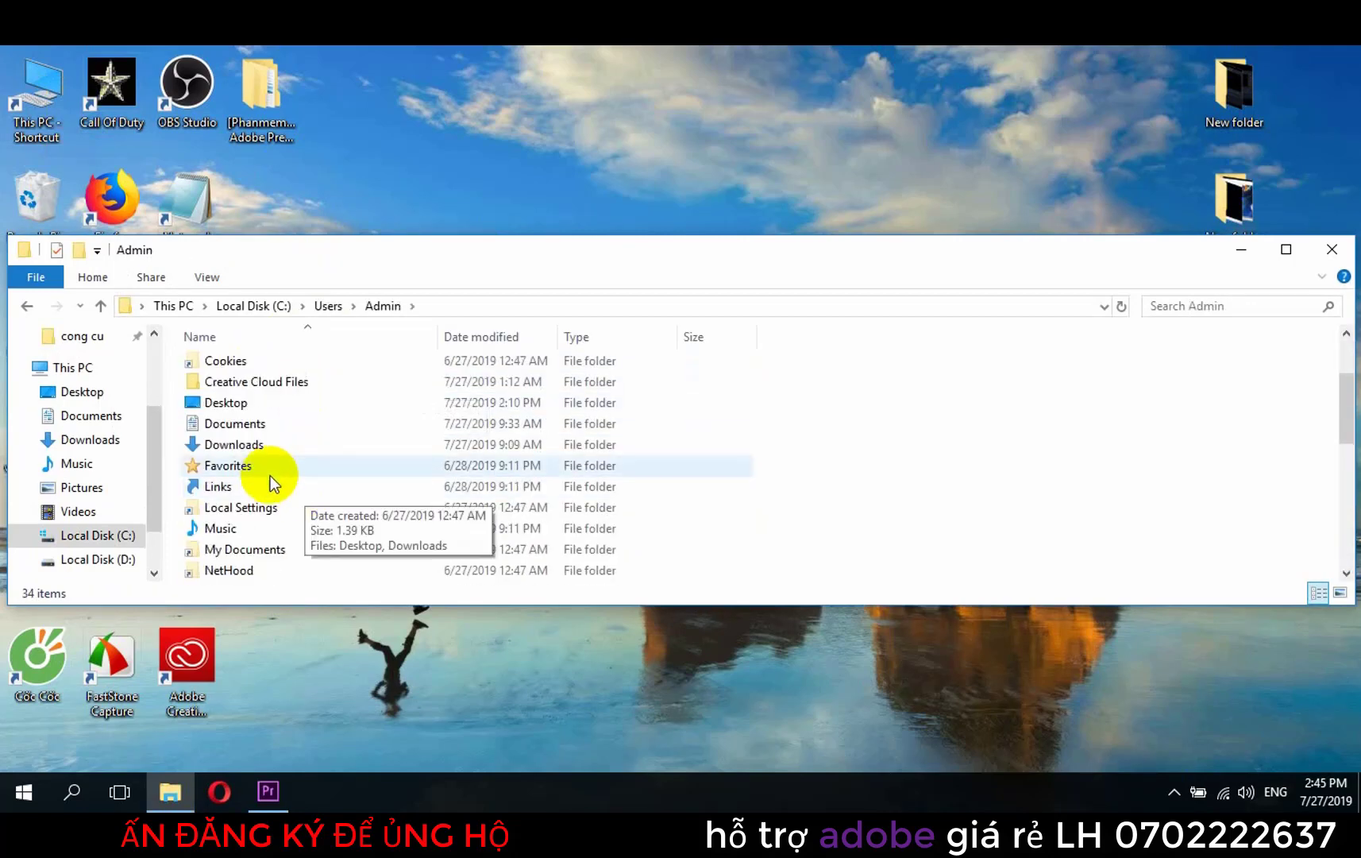
click(234, 431)
double_click(259, 425)
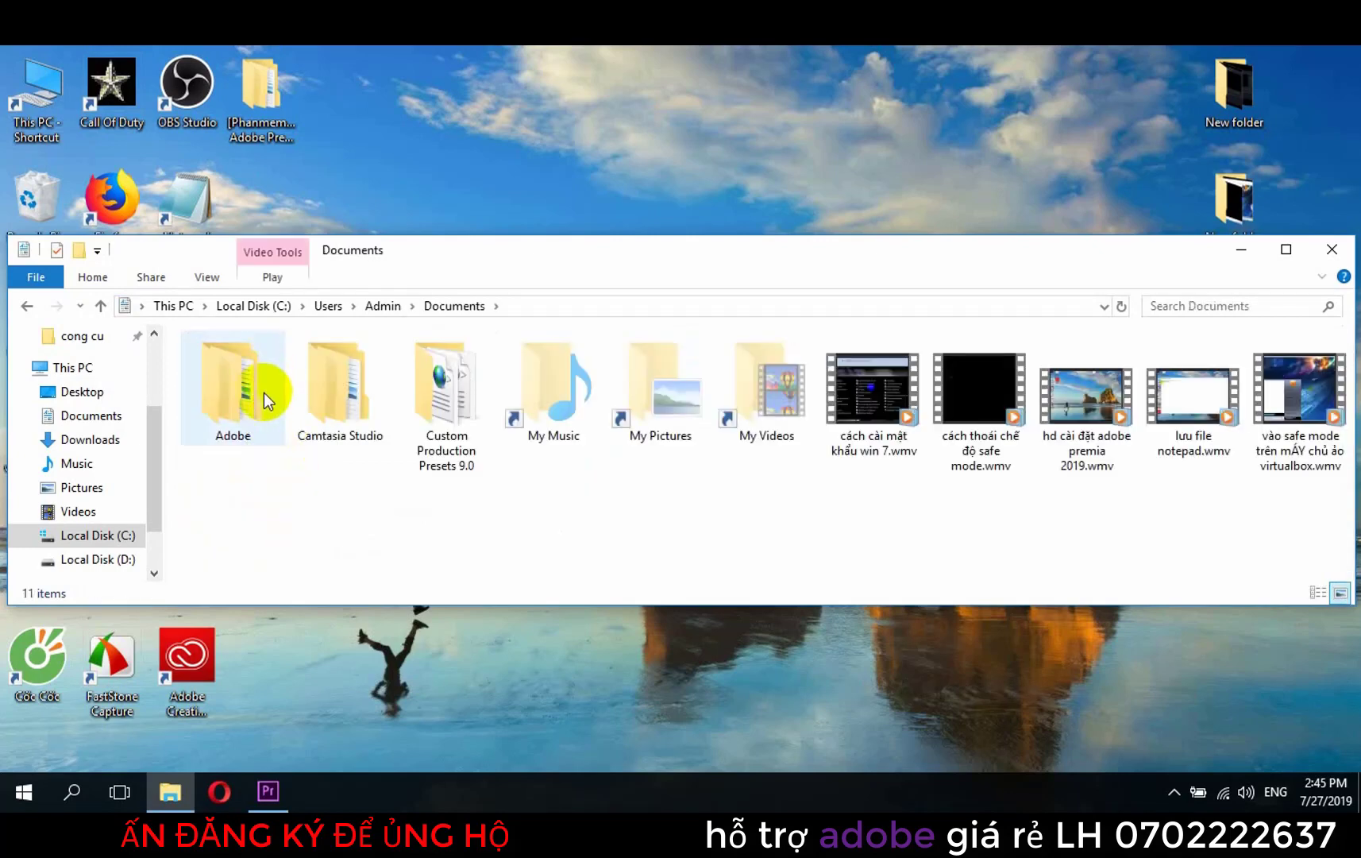
Go through Adobe > Premiere Pro > 13.0 > Adobe Premiere Pro Auto-Save and select the exported MP4
double_click(256, 406)
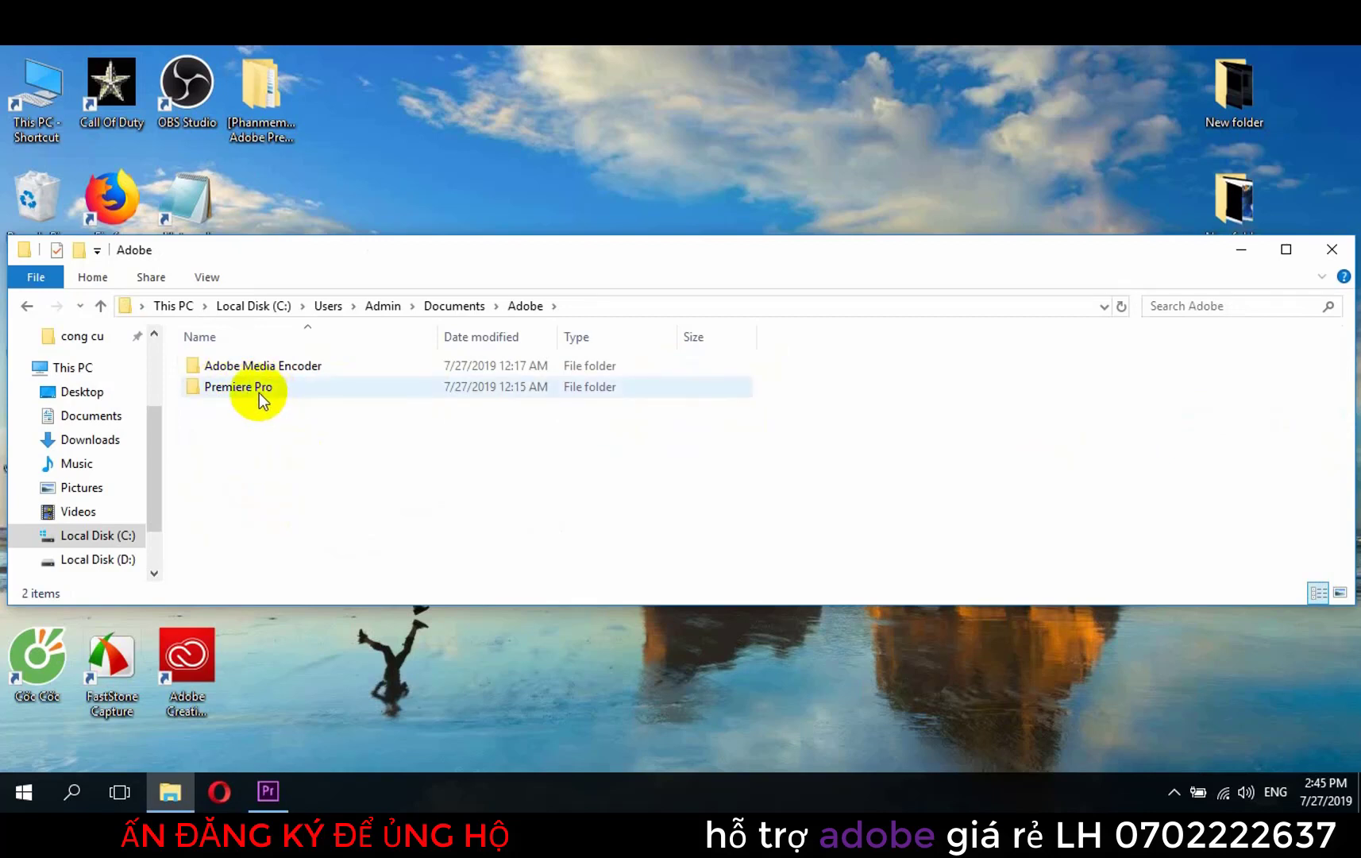
double_click(262, 393)
double_click(238, 375)
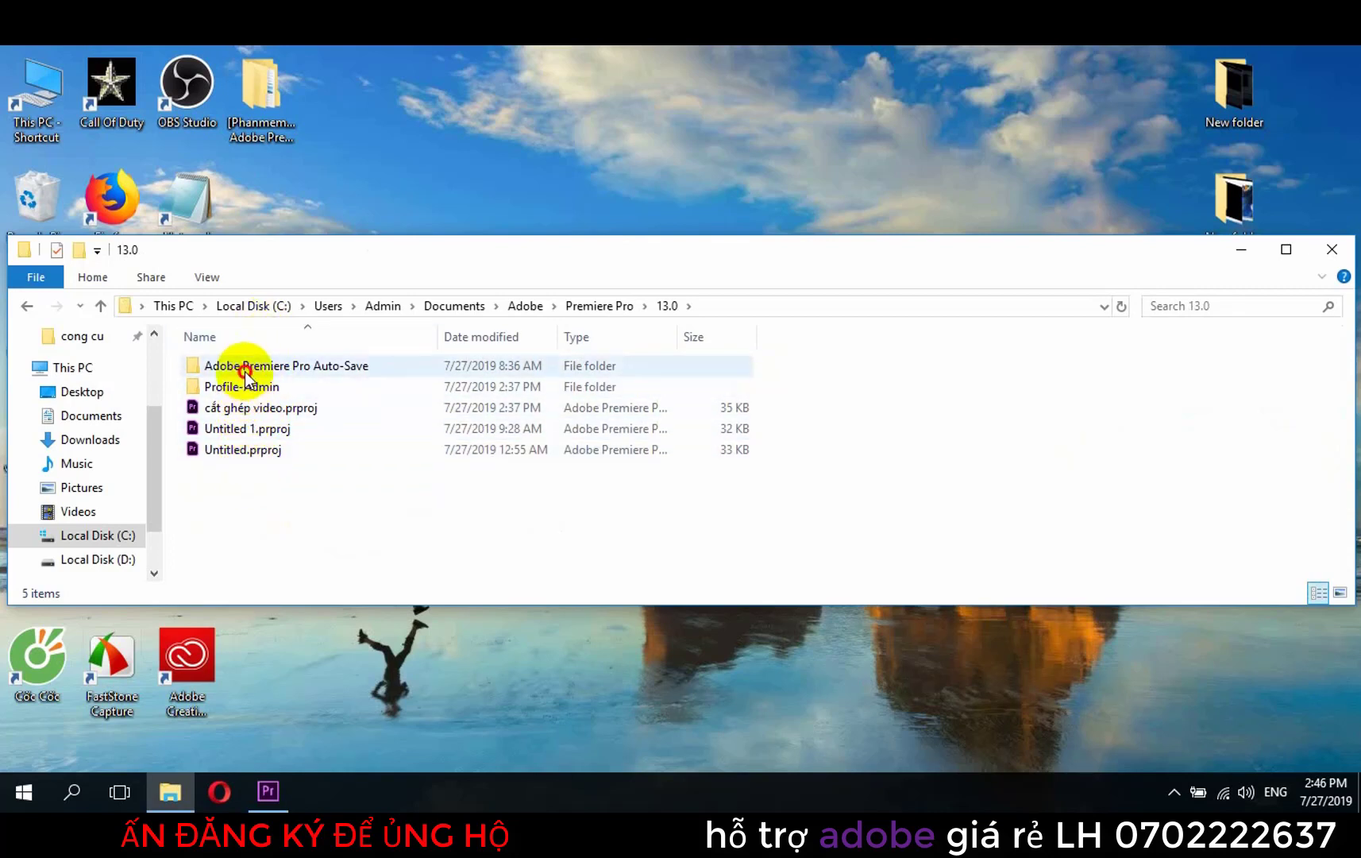
click(246, 389)
double_click(246, 389)
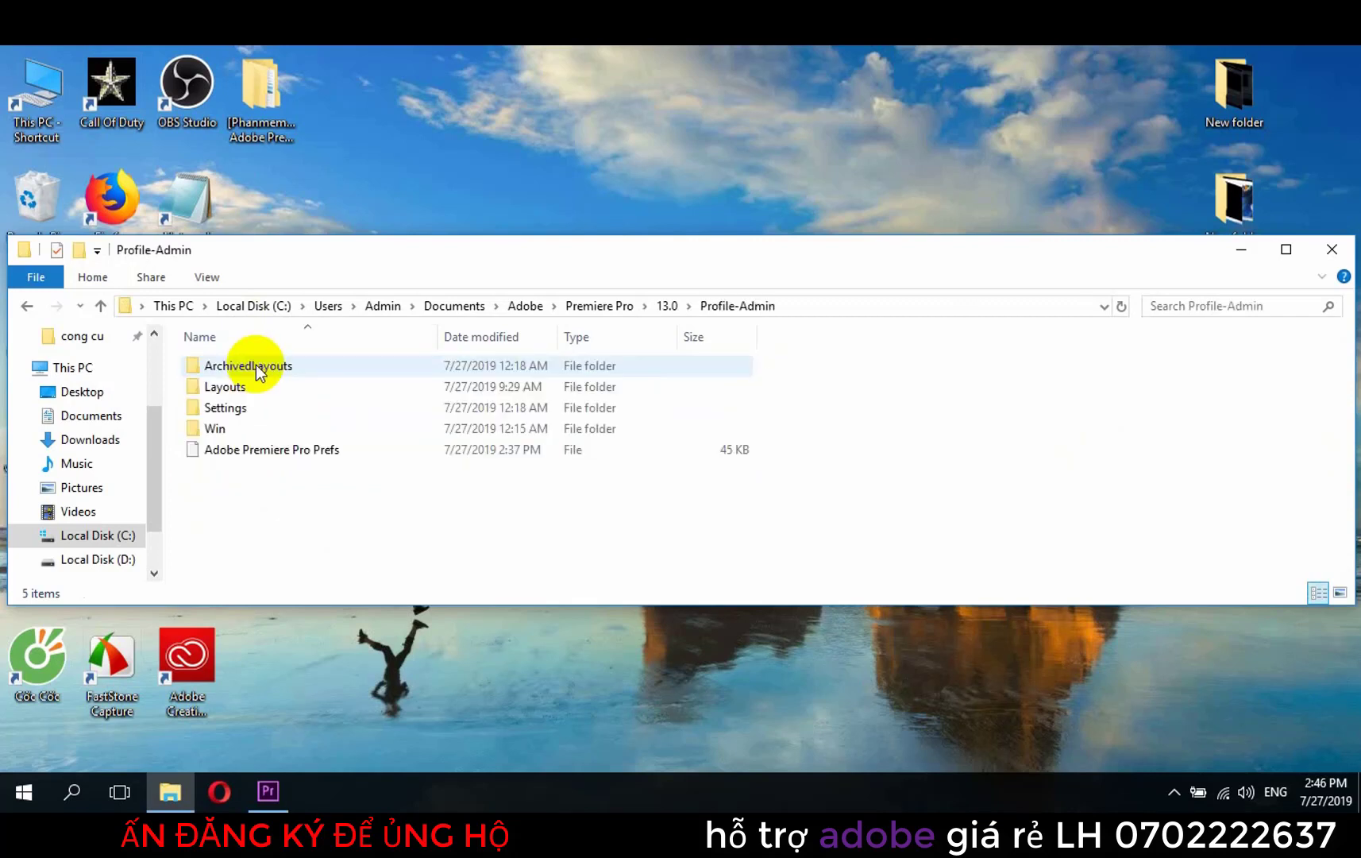
click(27, 306)
click(1189, 799)
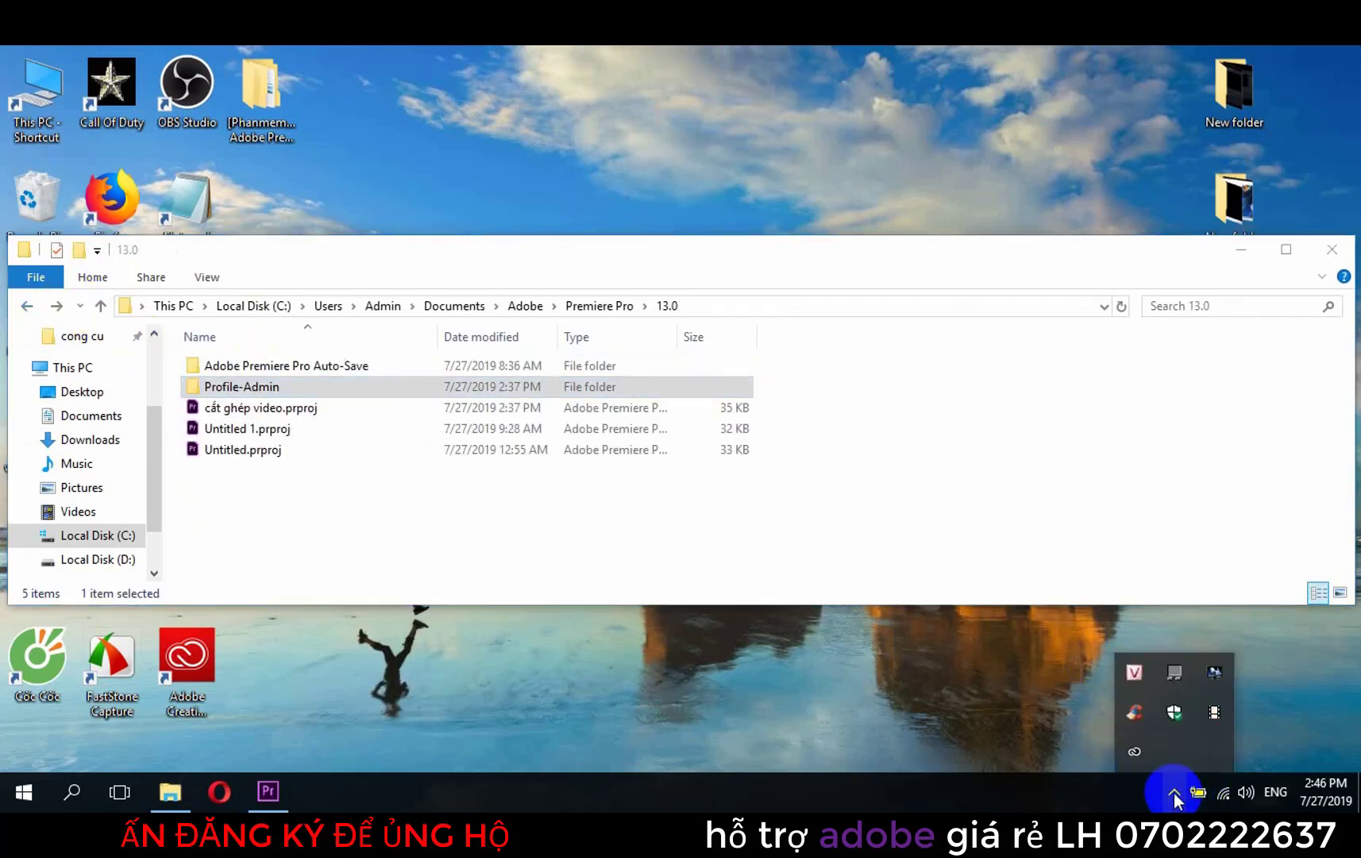
double_click(377, 369)
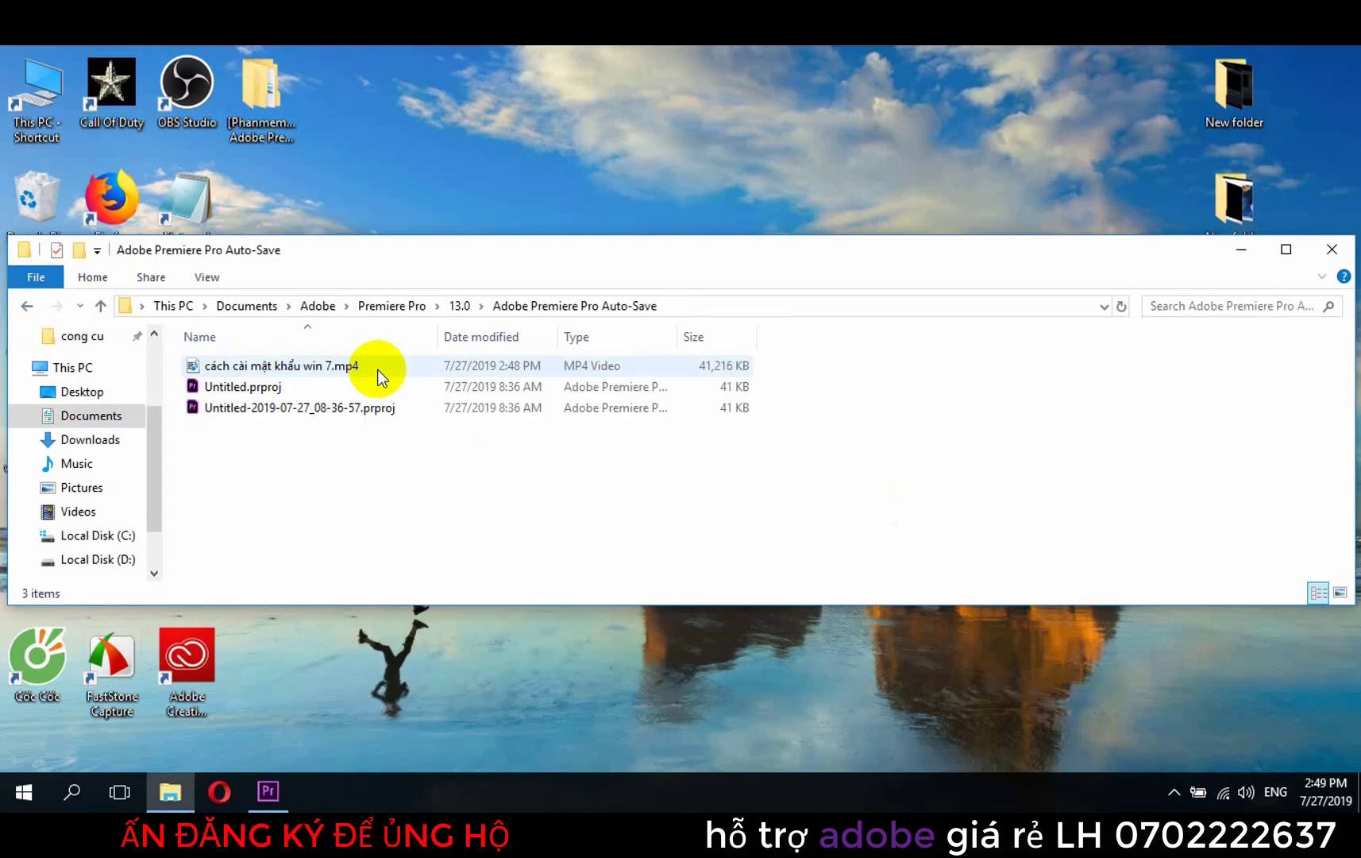
click(328, 364)
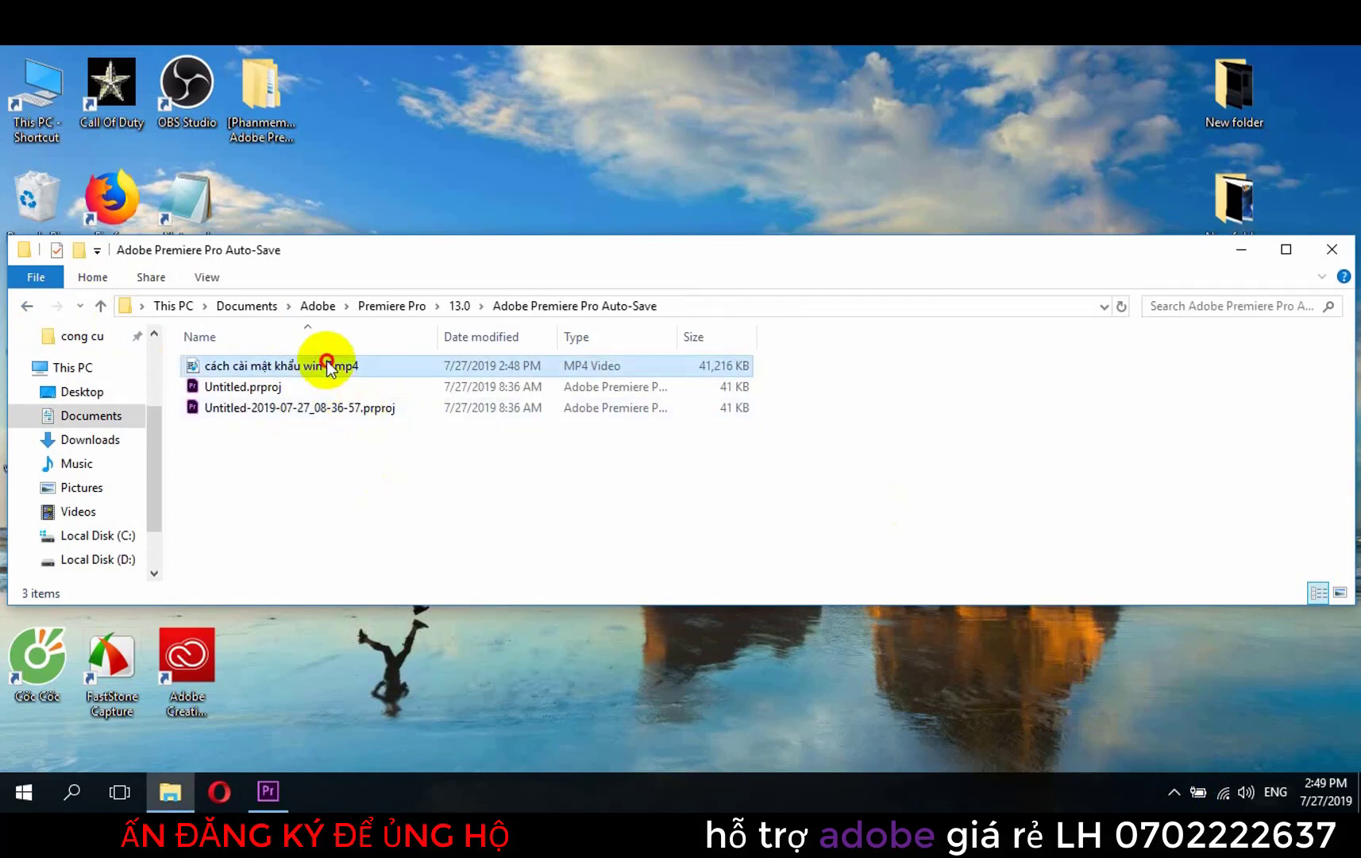
Play the exported MP4 in Windows Media Player and check the system volume
double_click(252, 365)
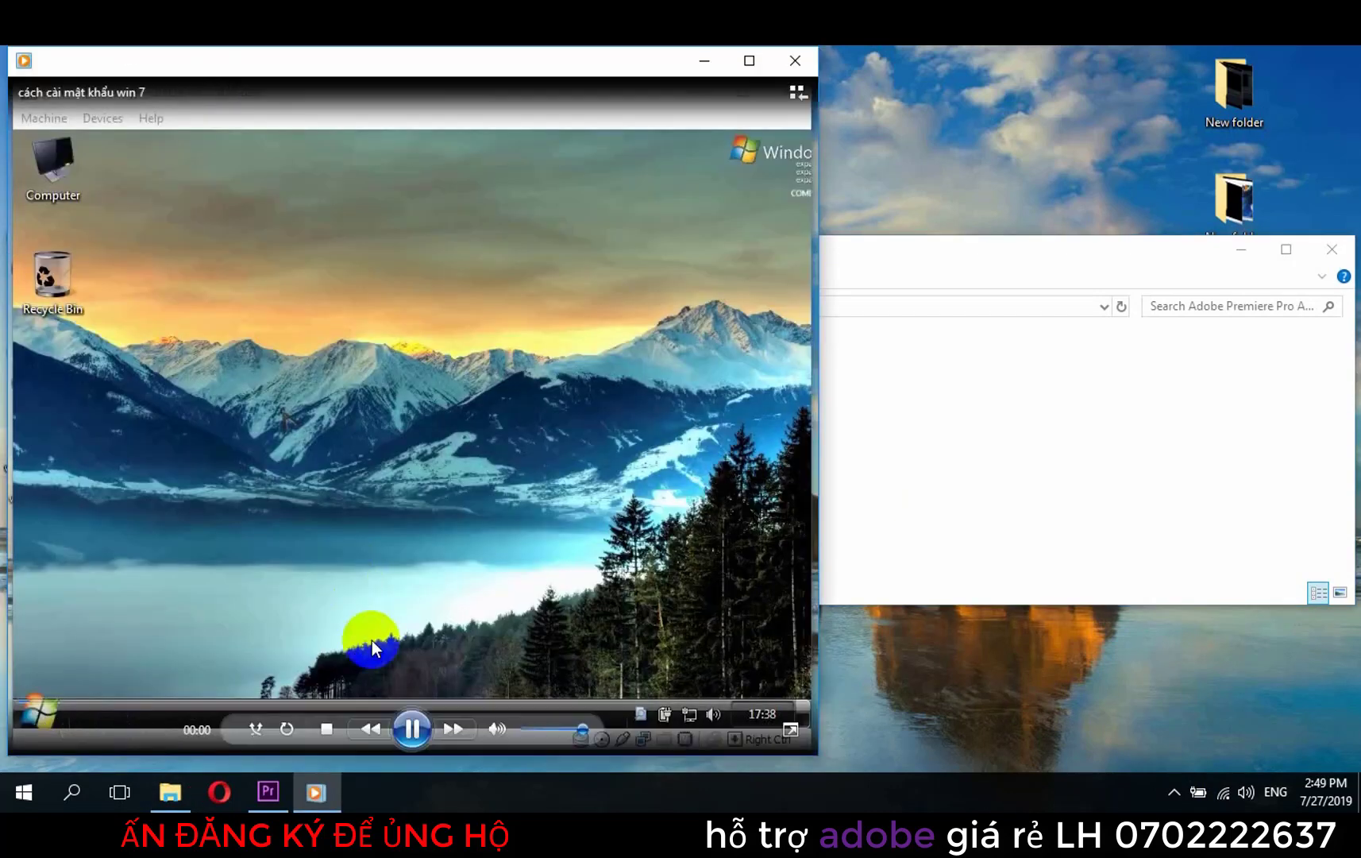
click(641, 719)
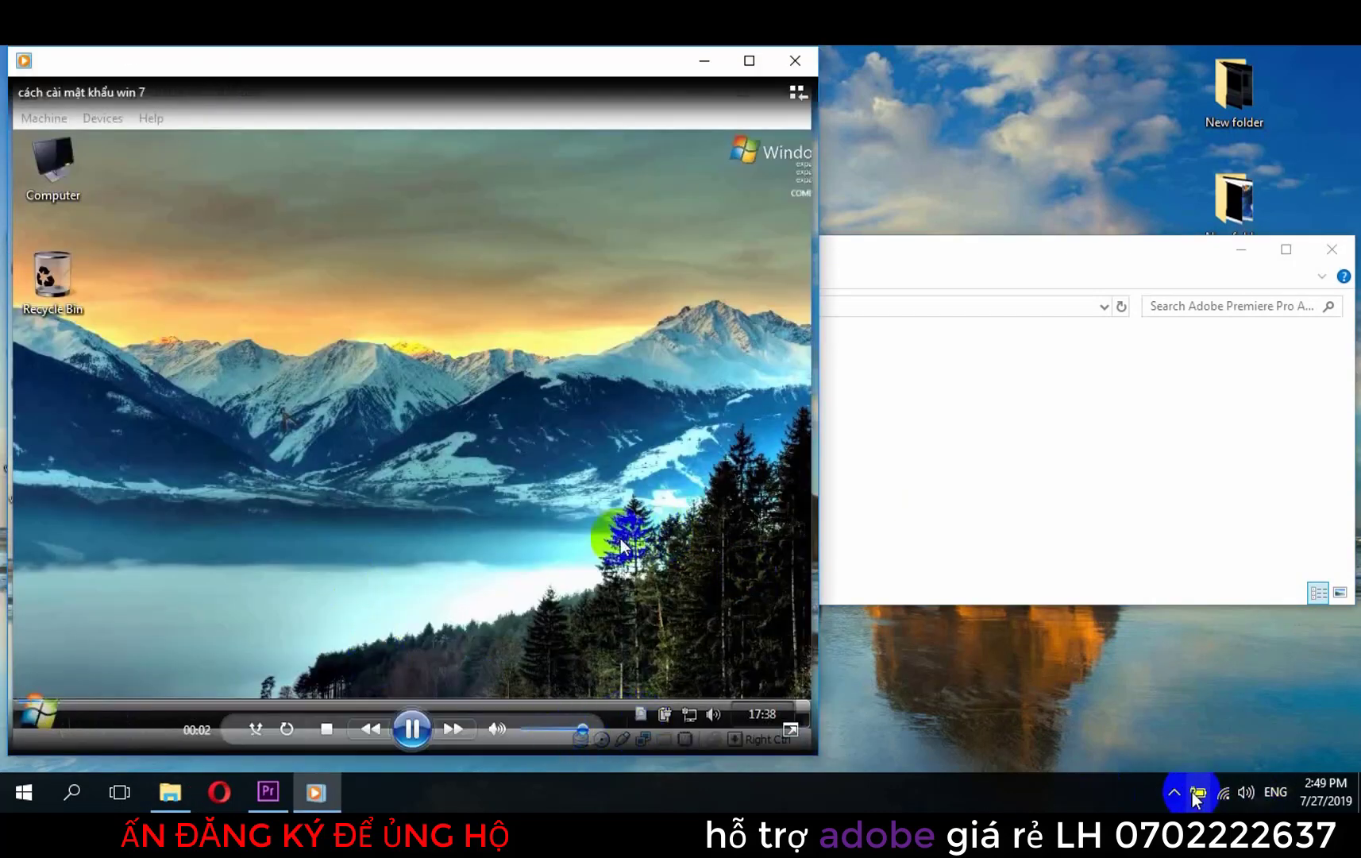
click(1249, 792)
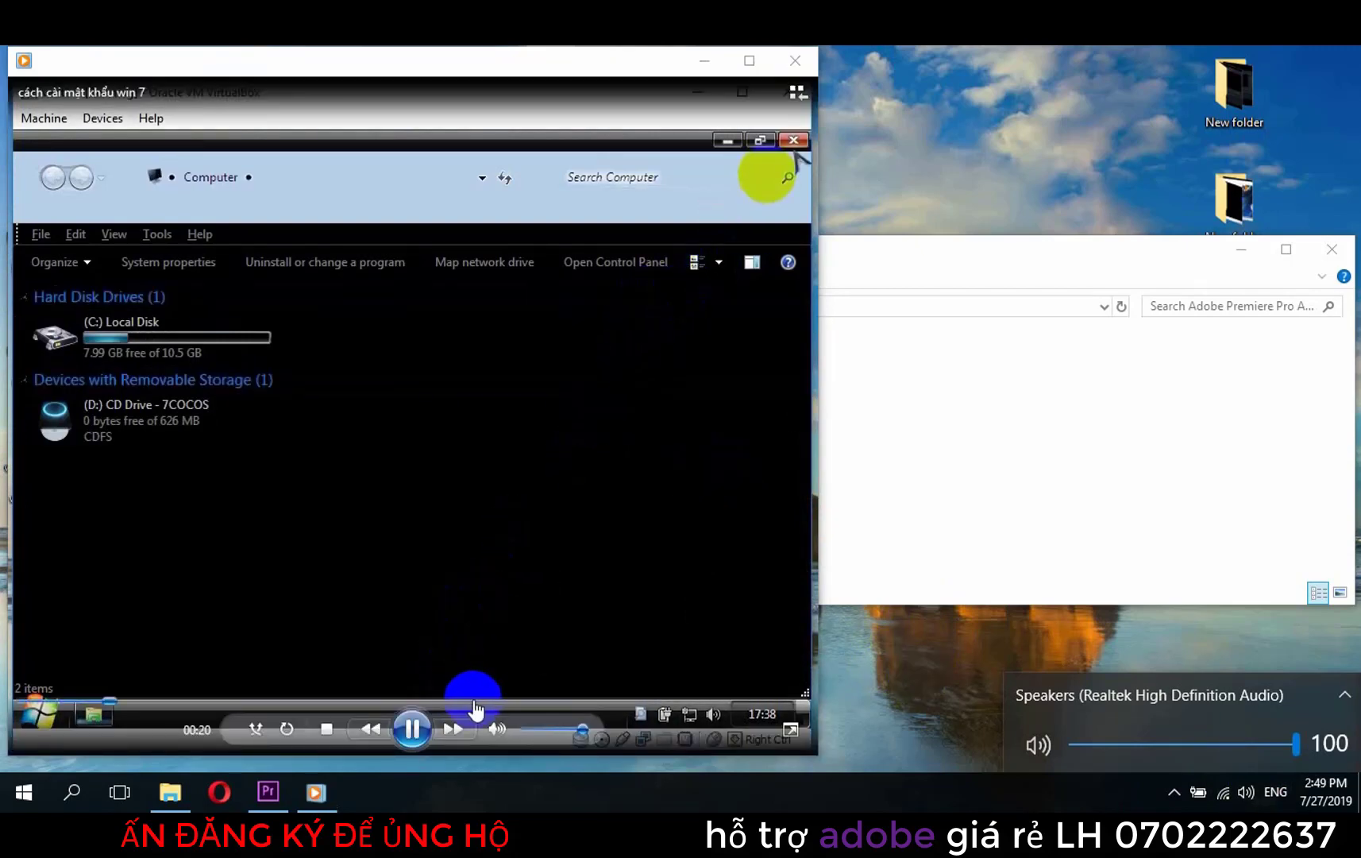
Seek the video to about 01:32, 01:08 and 00:55, then close the player and Auto-Save folder
click(474, 702)
drag(578, 710, 332, 698)
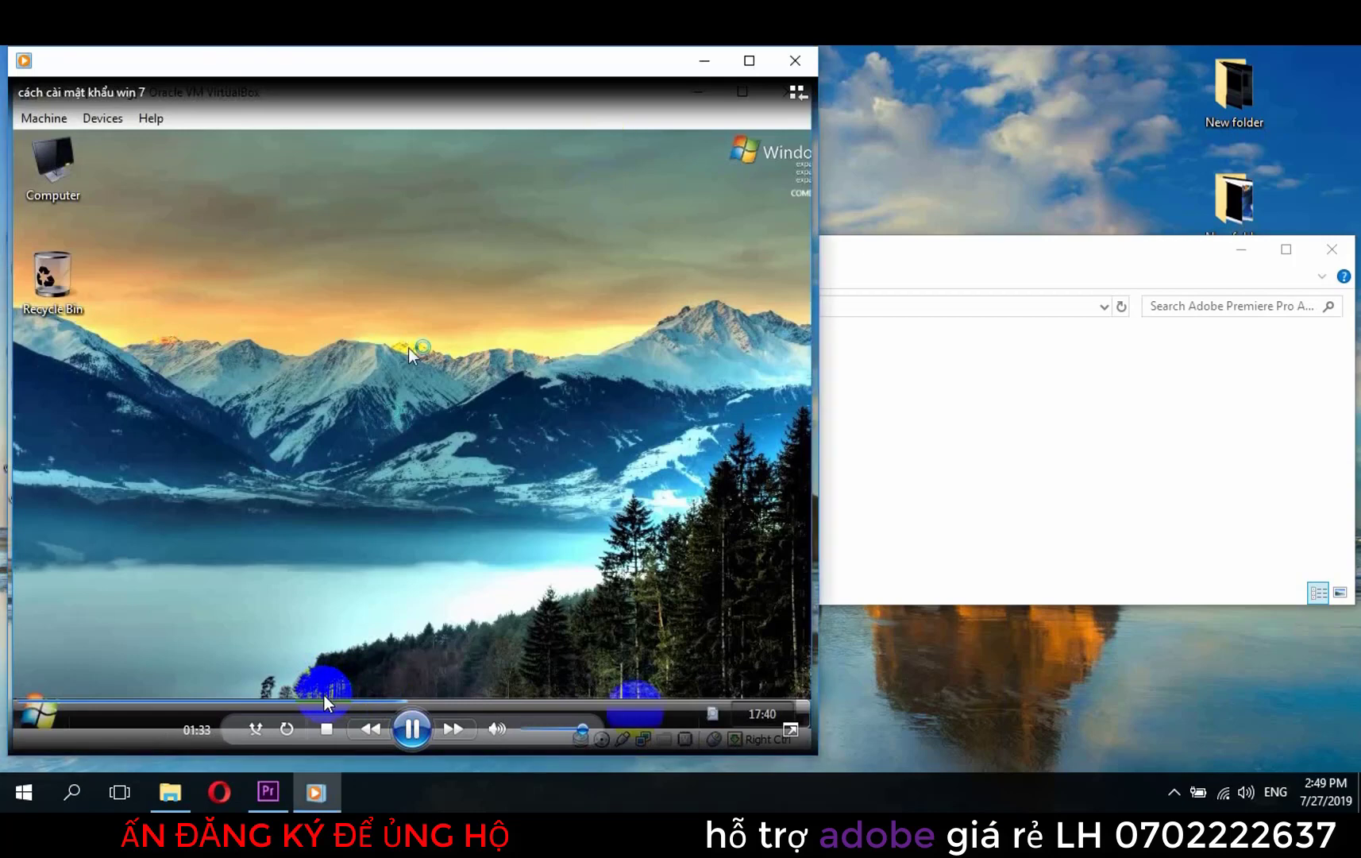
click(372, 702)
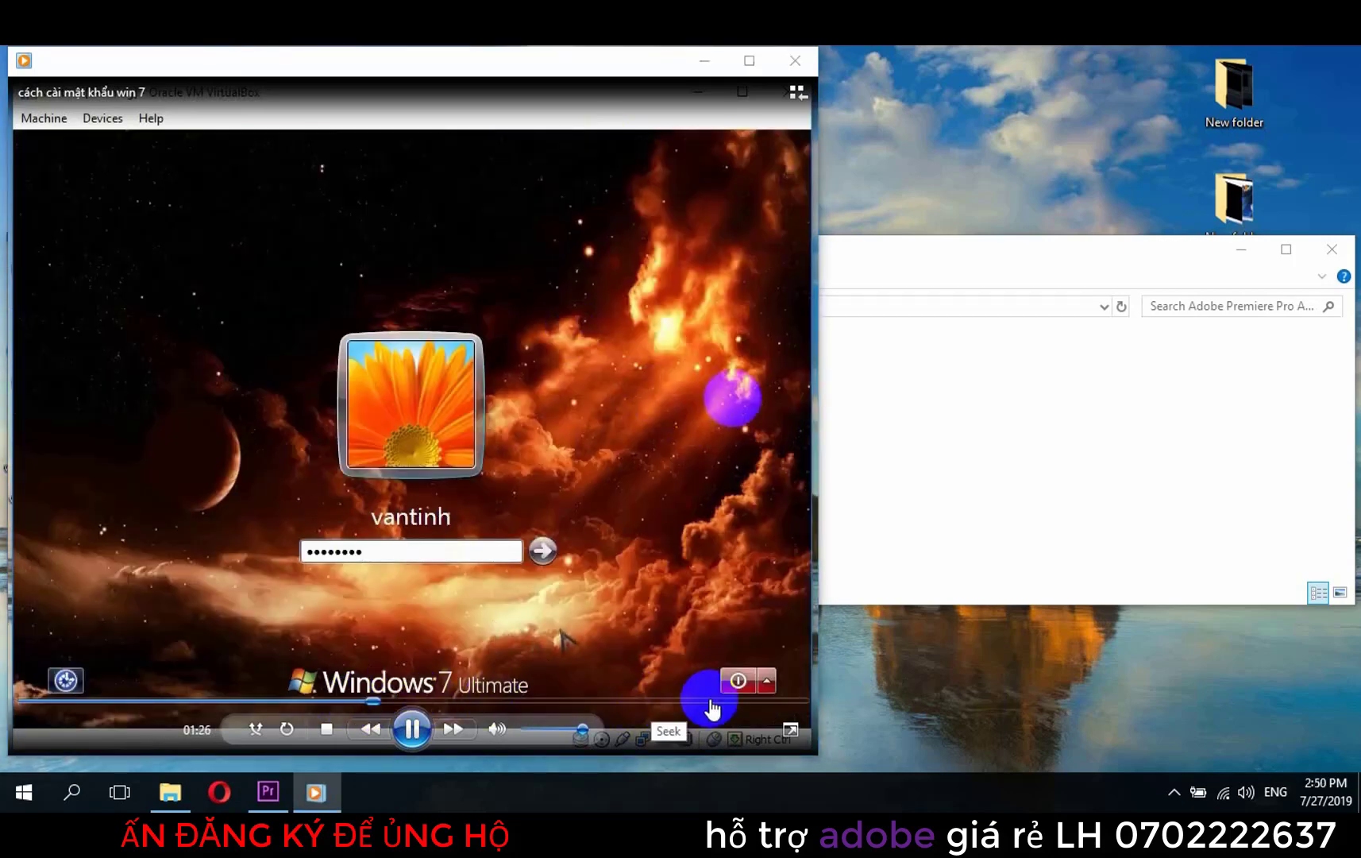
click(298, 700)
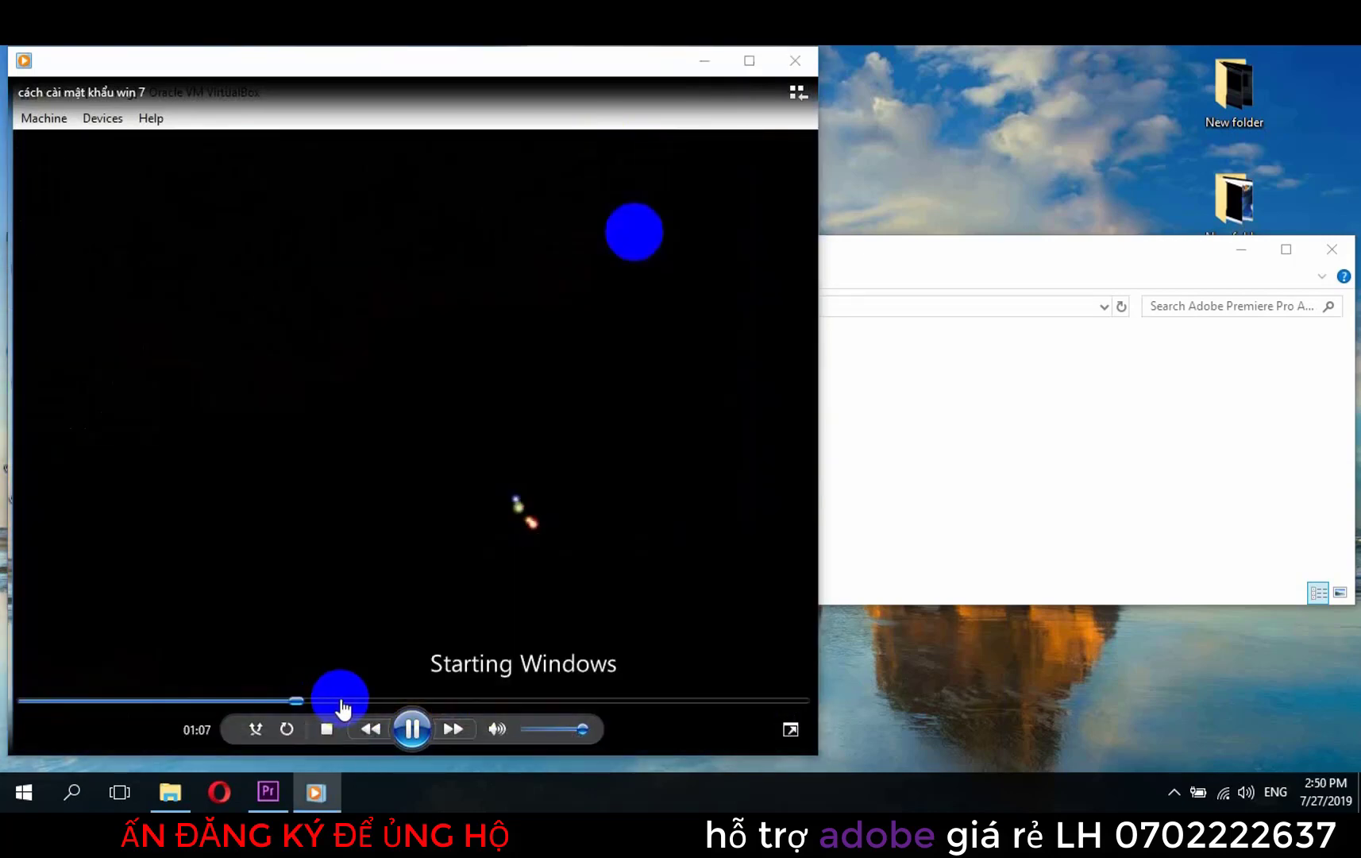
drag(298, 700, 248, 700)
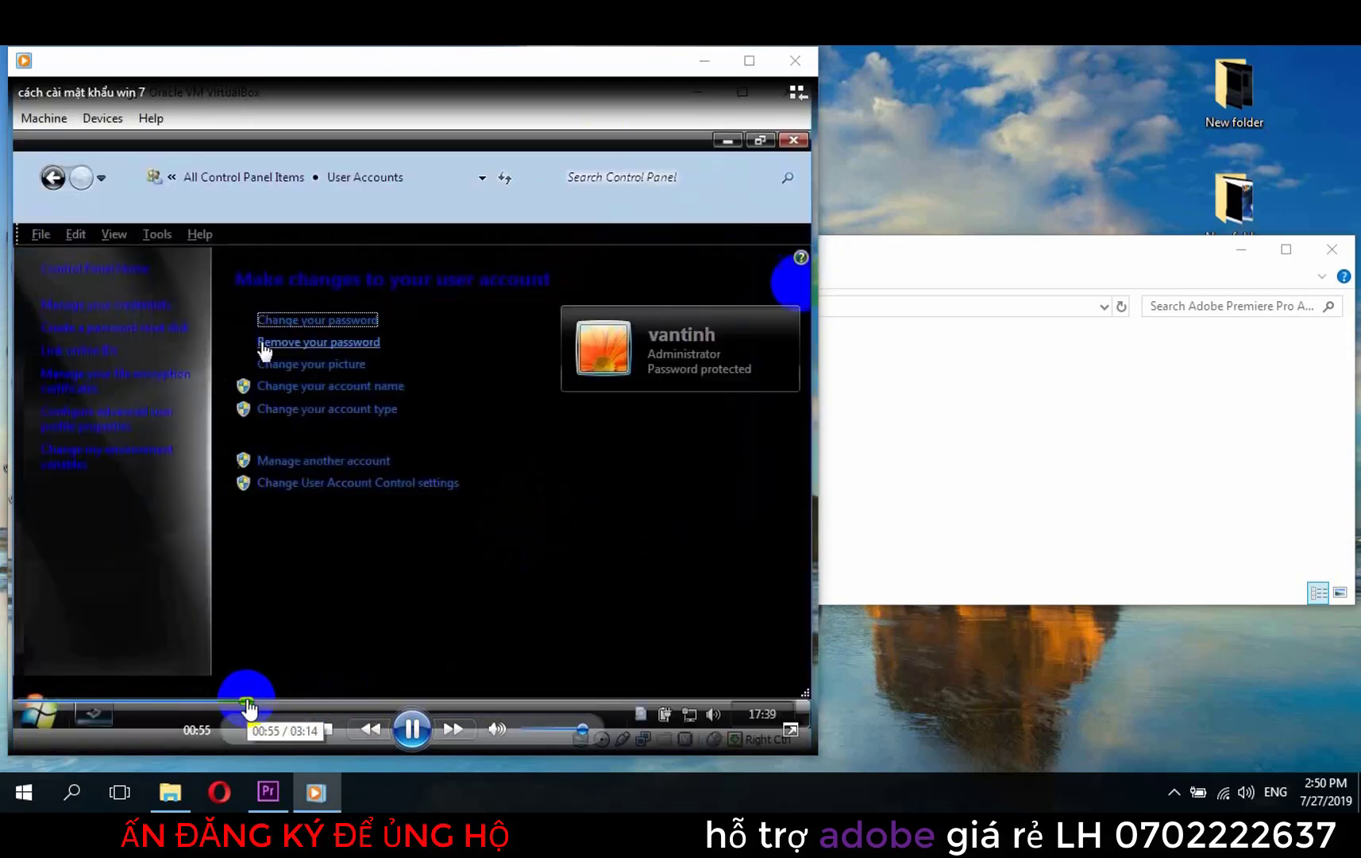
click(793, 50)
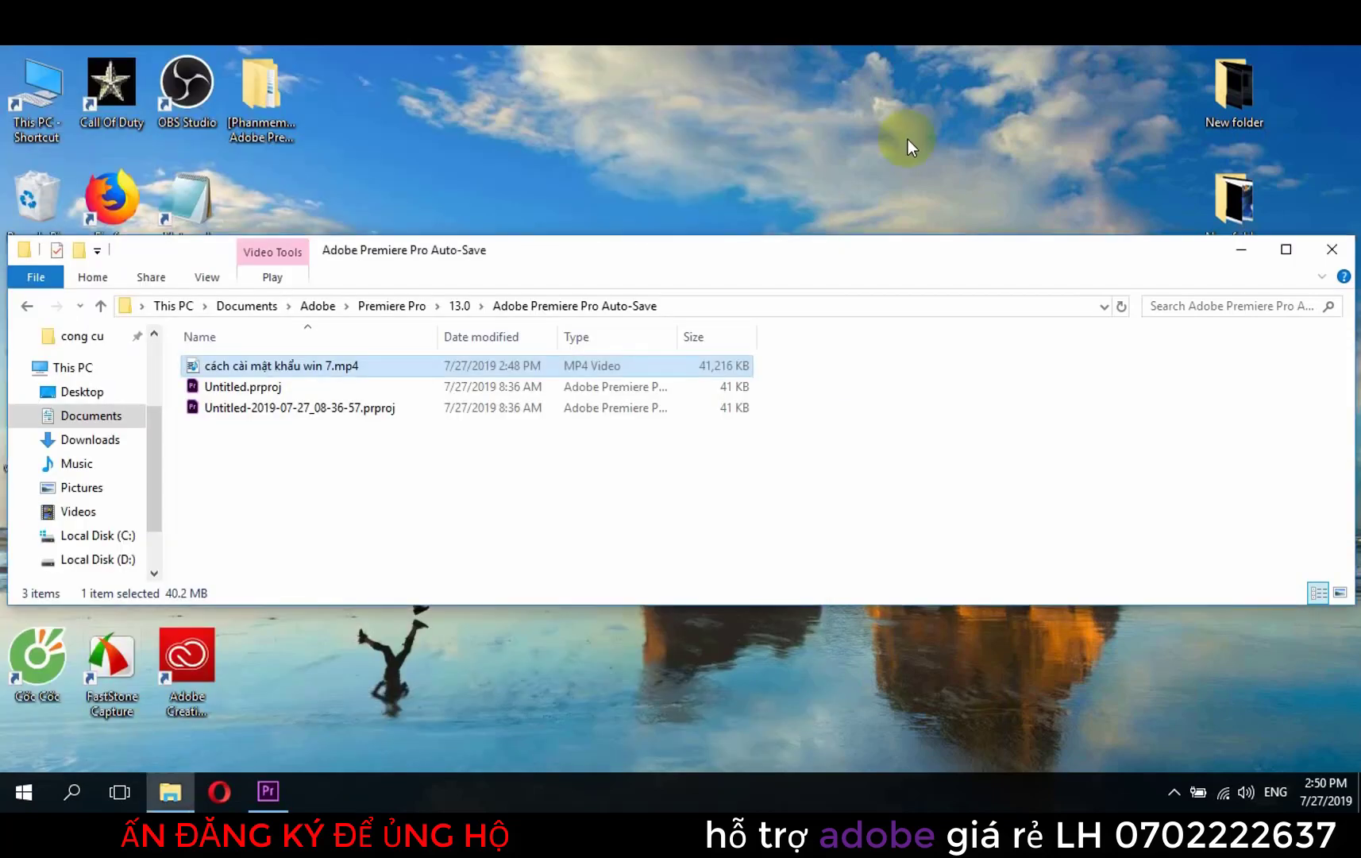
click(1332, 250)
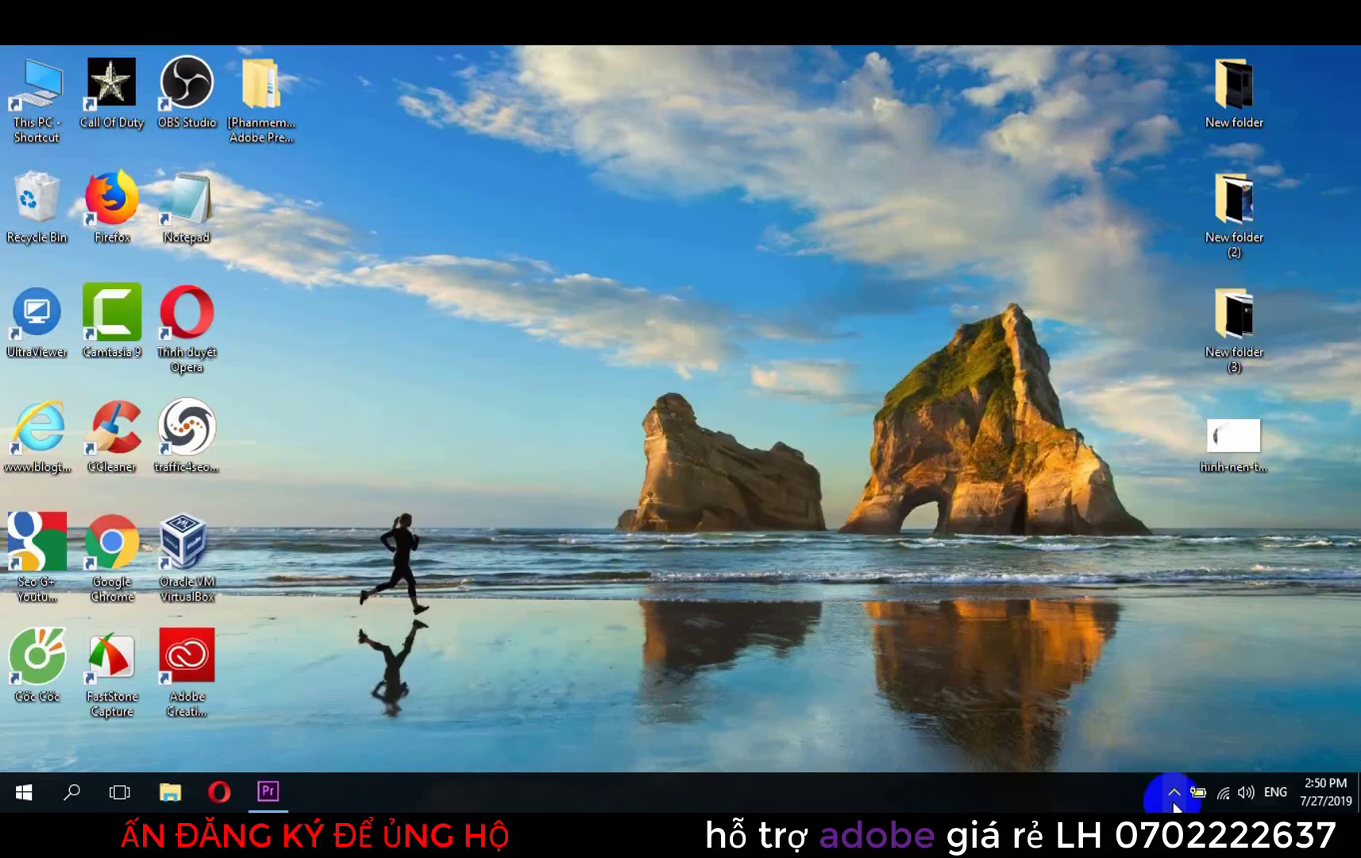